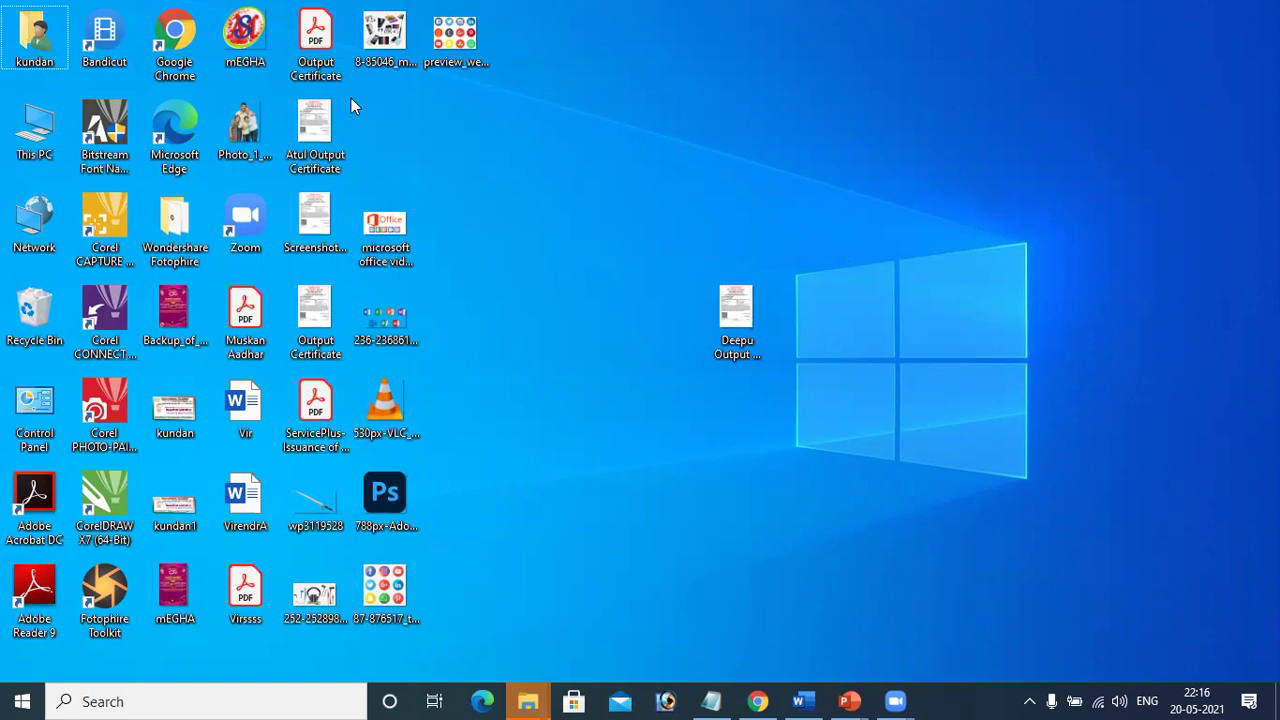
# Step: Open This PC in a maximized window and widen the navigation pane so the full drive names fit
pyautogui.doubleClick(33, 130)
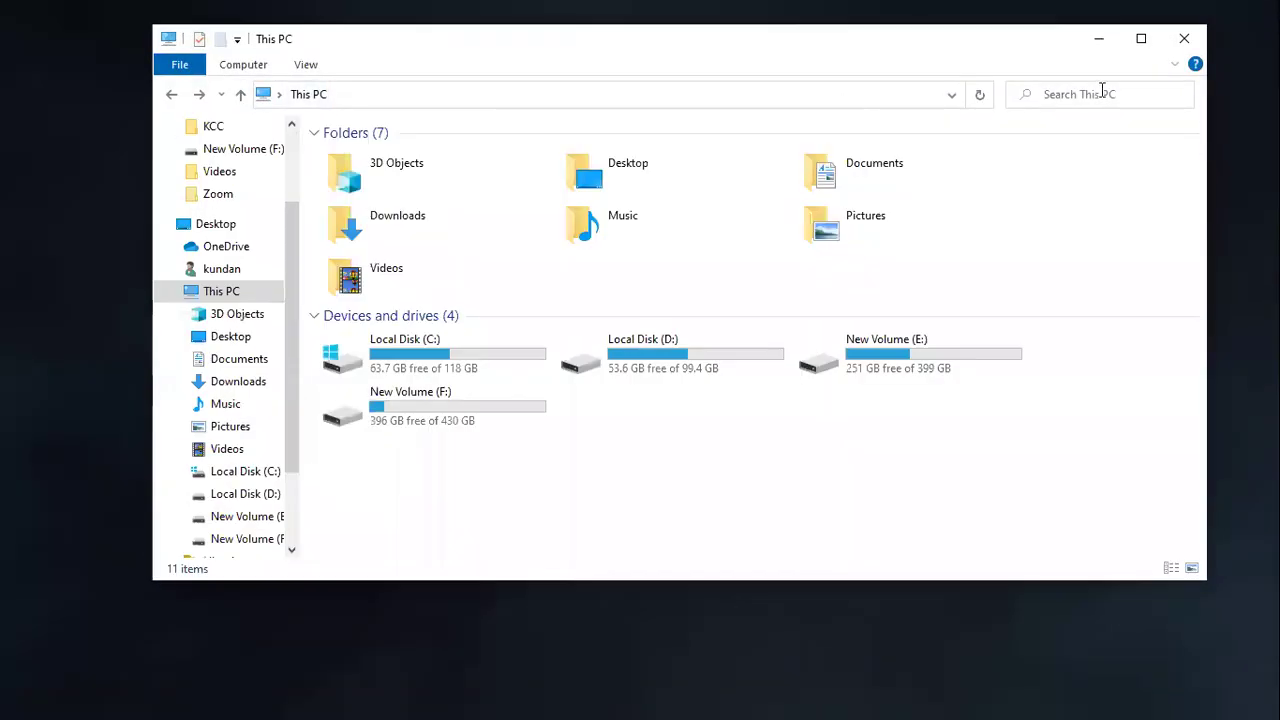
pyautogui.click(1141, 38)
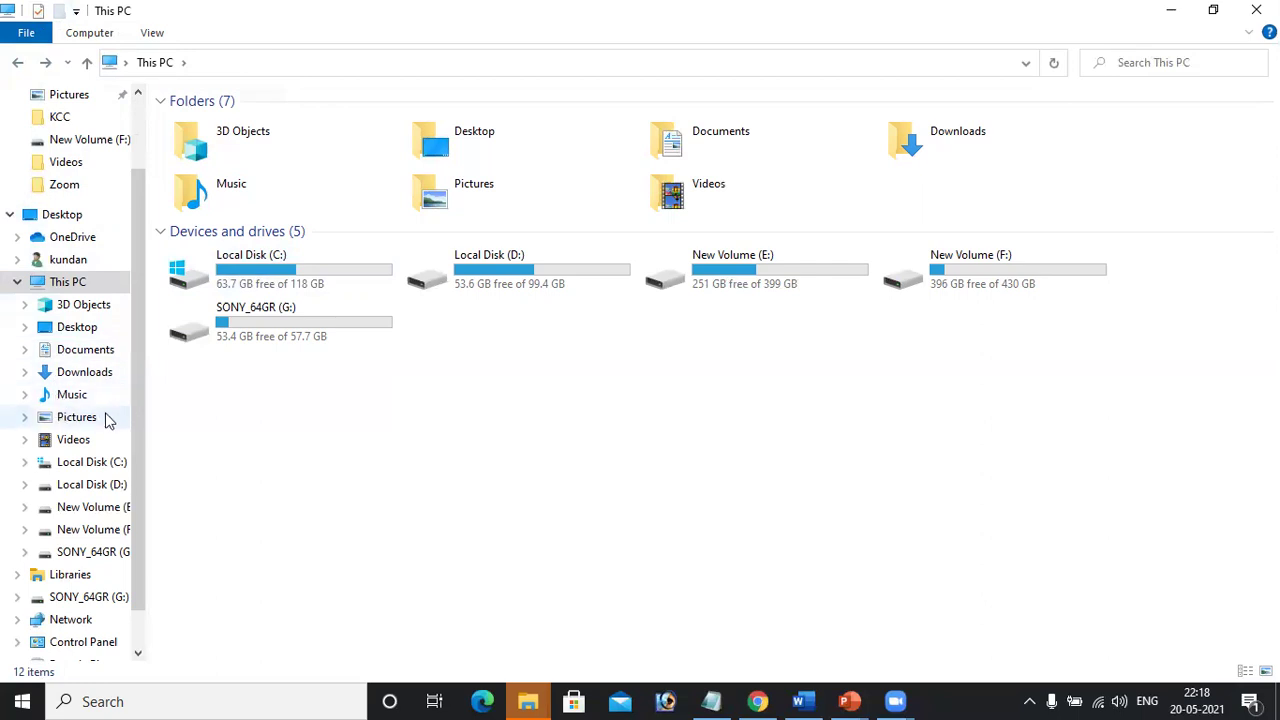
pyautogui.moveTo(146, 424); pyautogui.dragTo(211, 427)
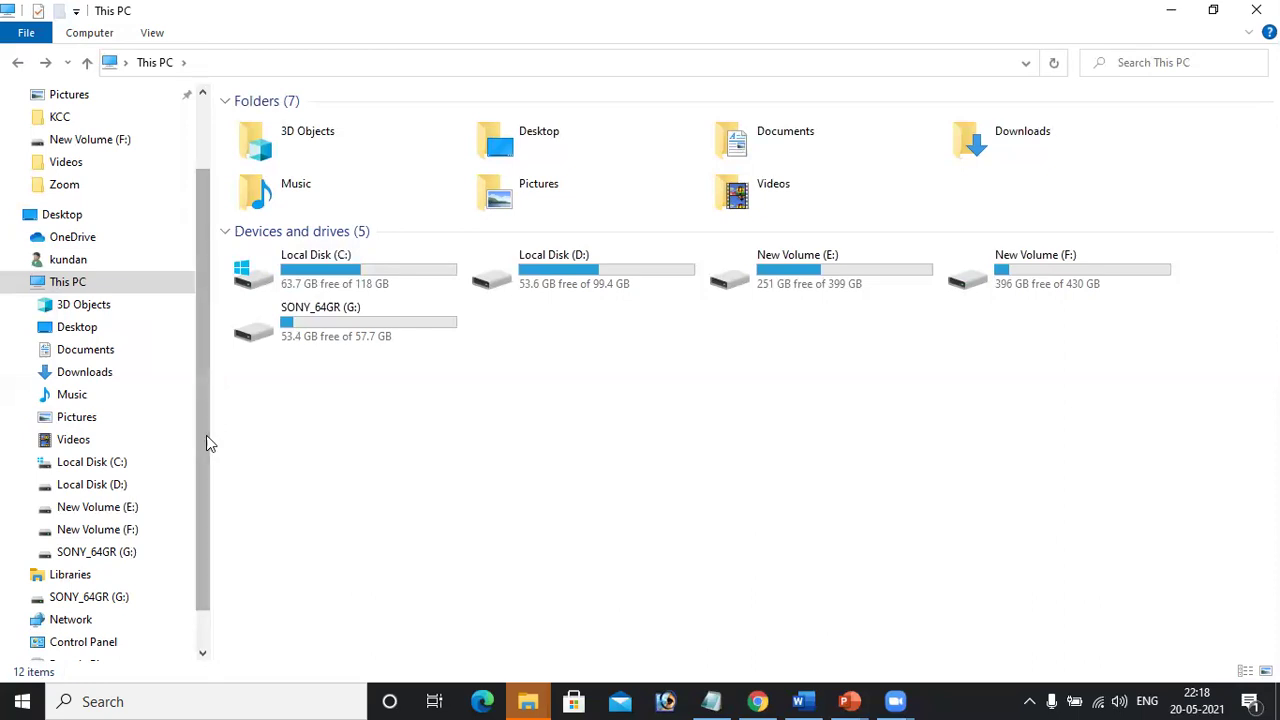
pyautogui.scroll(-1, 206, 443)
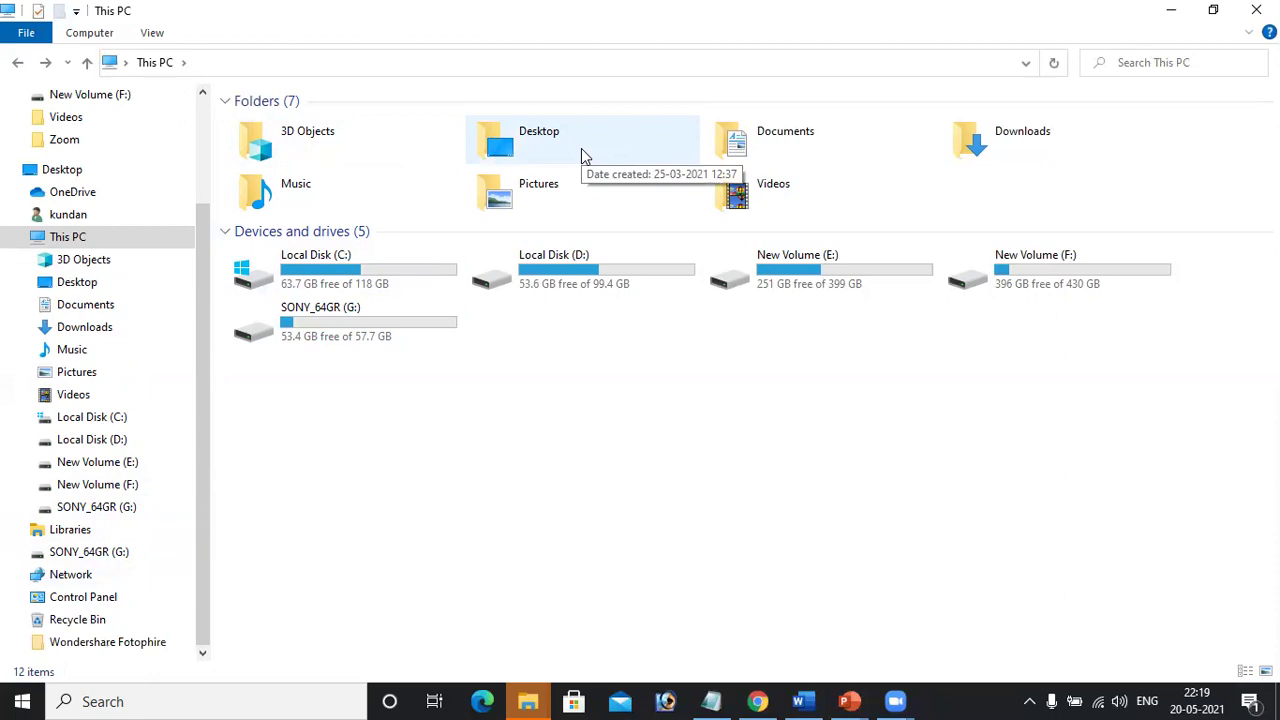
# Step: Show the desktop and bring the This PC window back to the front
pyautogui.press('super+d')
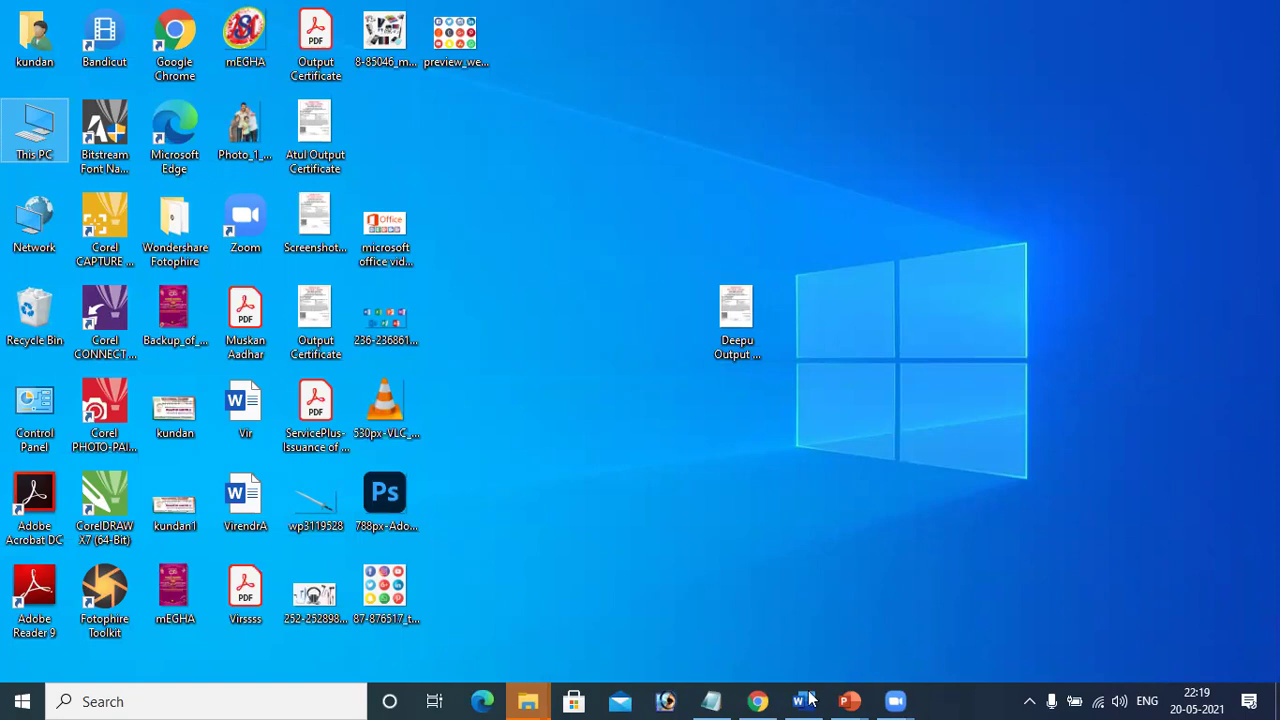
pyautogui.click(538, 698)
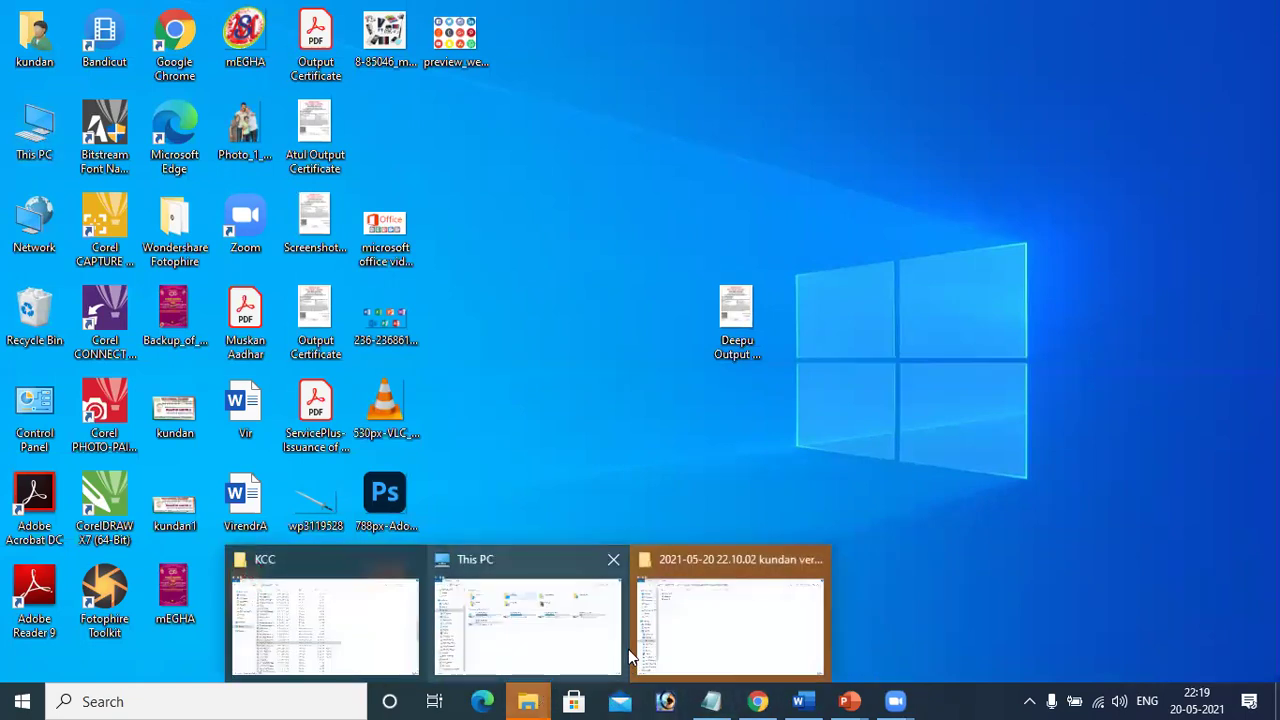
pyautogui.click(517, 580)
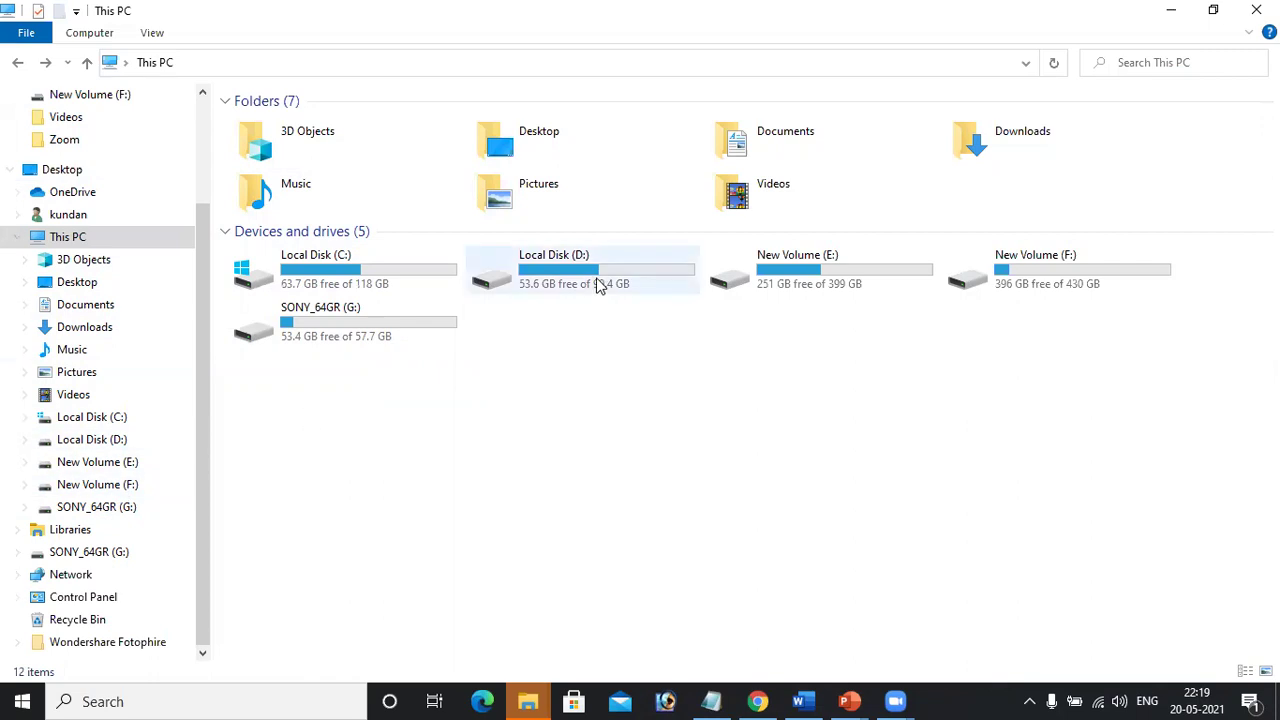
# Step: View the contents of Local Disk (D:) and New Volume (E:) from the folder tree
pyautogui.click(100, 443)
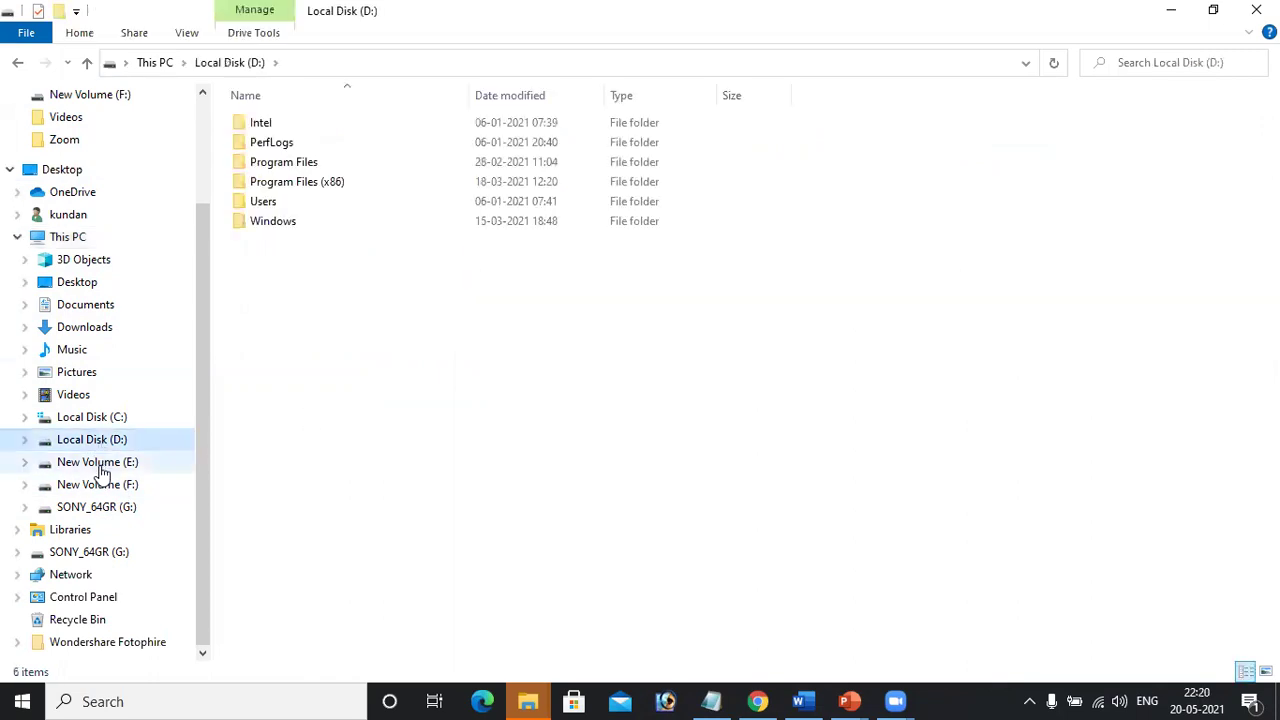
pyautogui.click(103, 468)
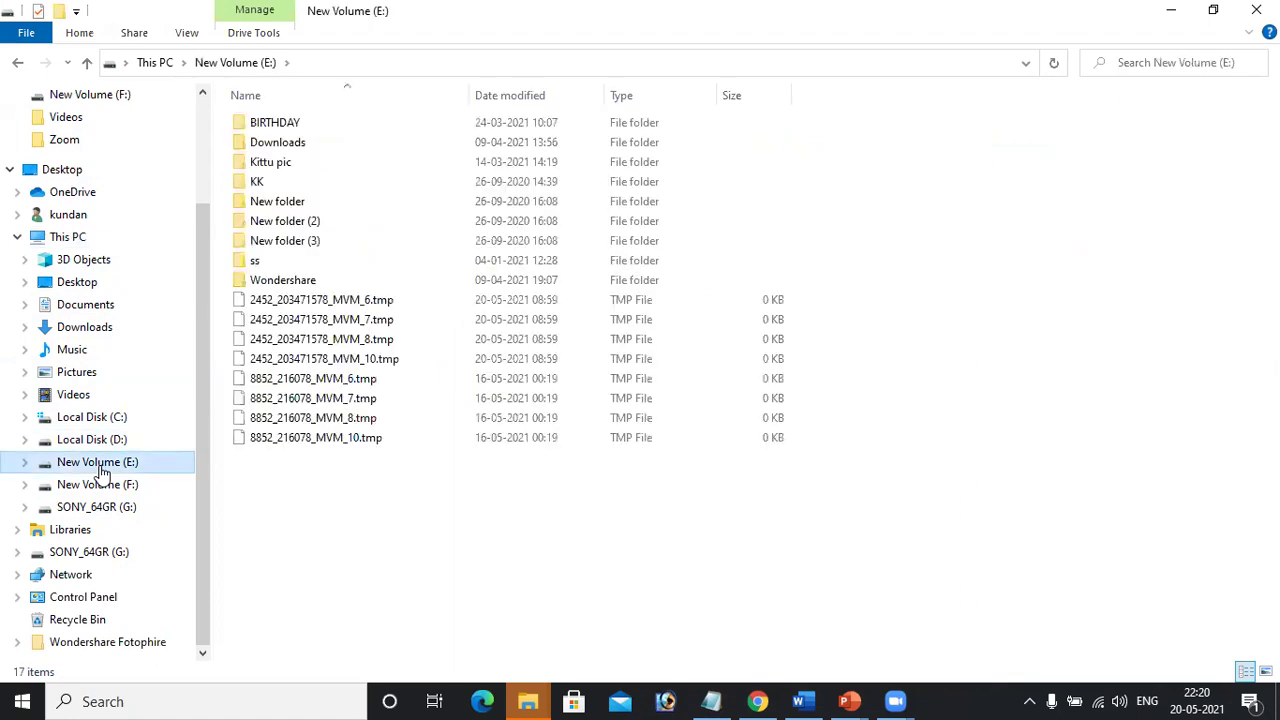
# Step: Replace the current folder path with d:/ and go to that drive
pyautogui.click(462, 63)
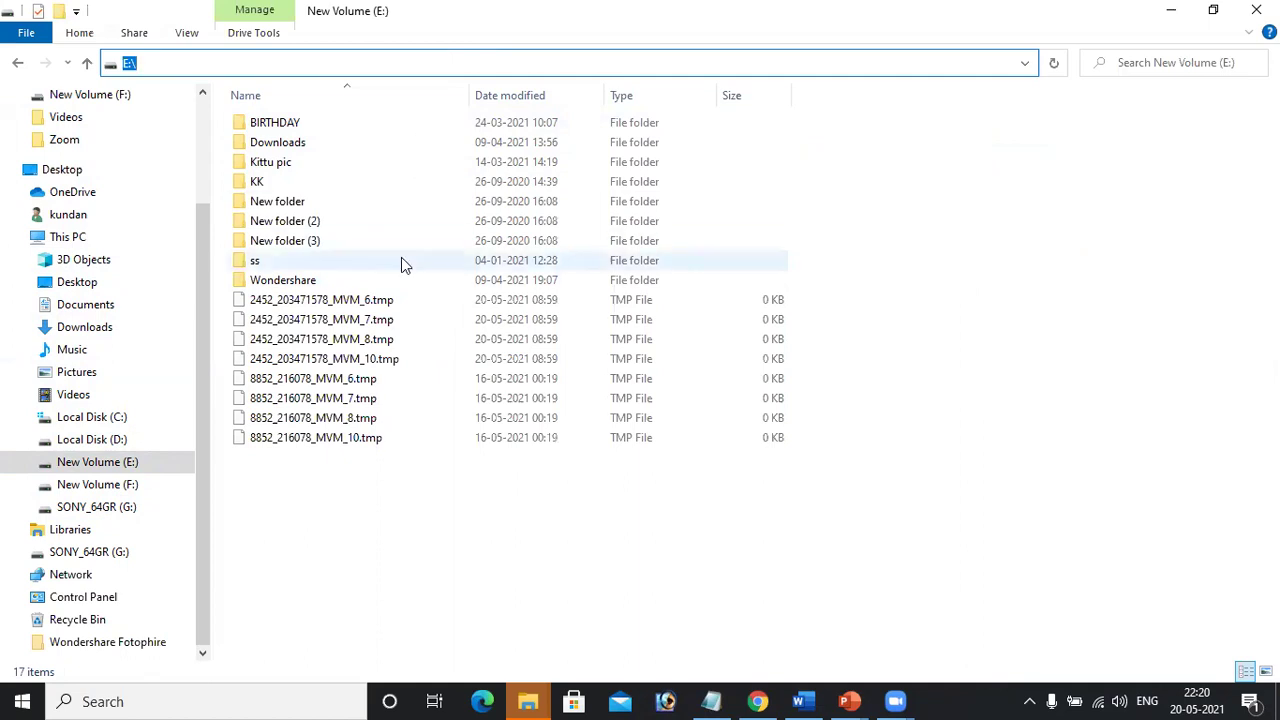
pyautogui.click(227, 62)
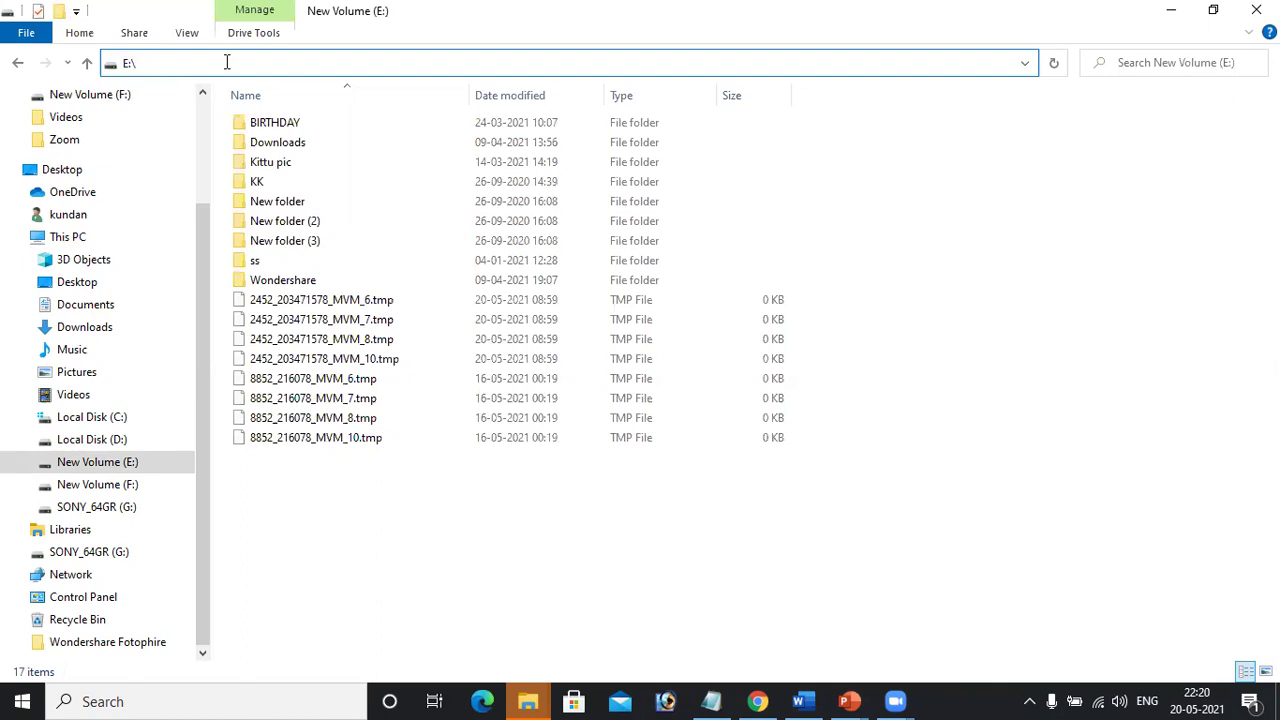
pyautogui.press('BackSpace')
pyautogui.press('BackSpace')
pyautogui.press('BackSpace')
pyautogui.write('d:/')
pyautogui.press('Return')
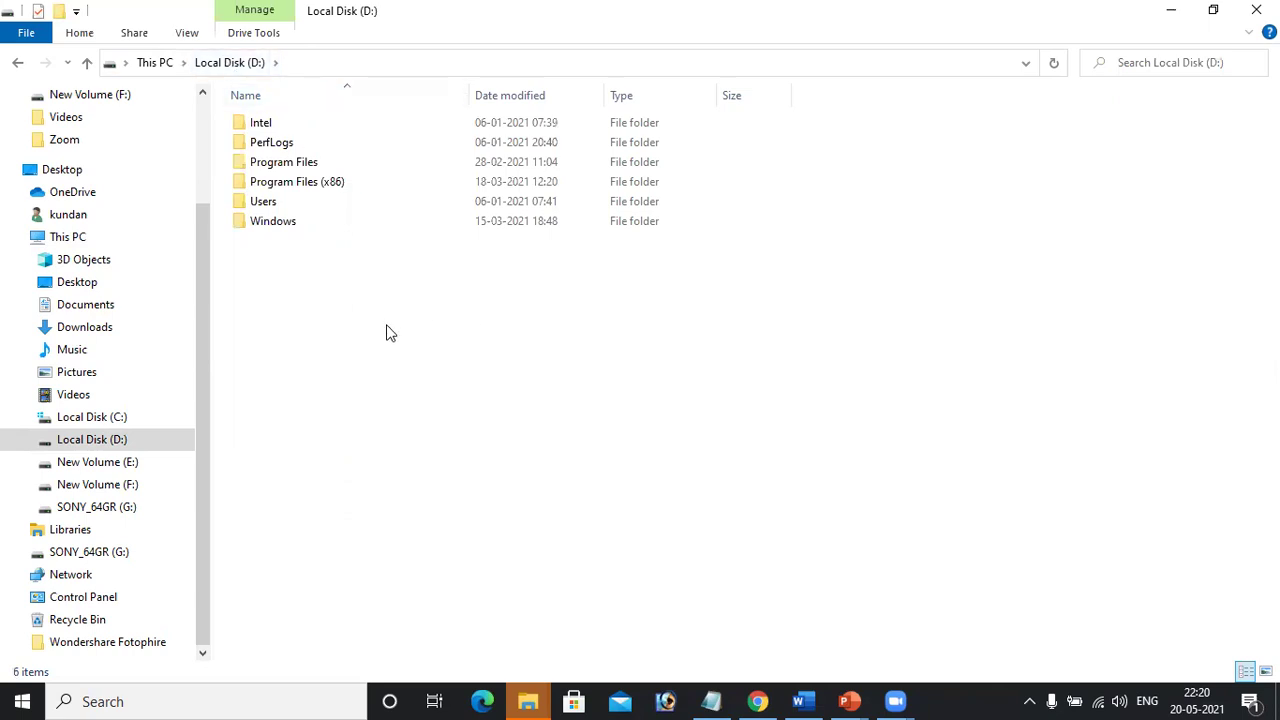
# Step: Select the Windows folder, display the list of previously entered paths, and dismiss the list
pyautogui.click(283, 225)
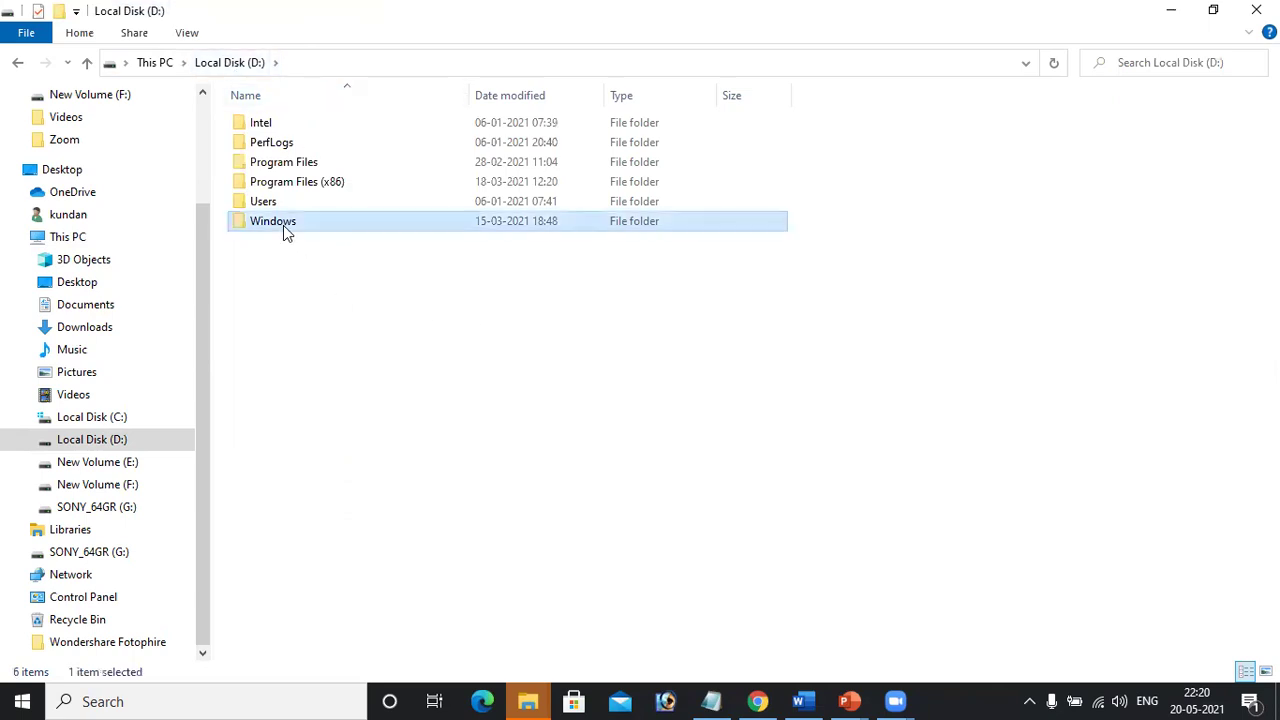
pyautogui.press('F4')
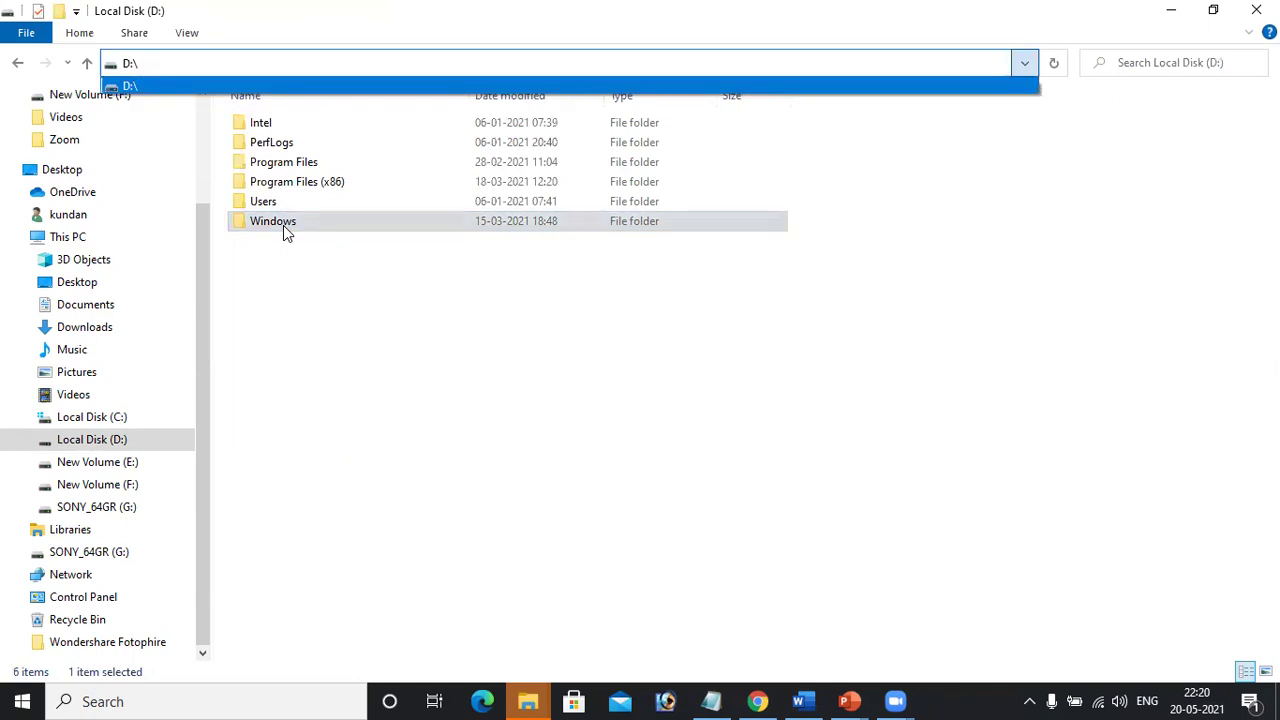
pyautogui.click(873, 343)
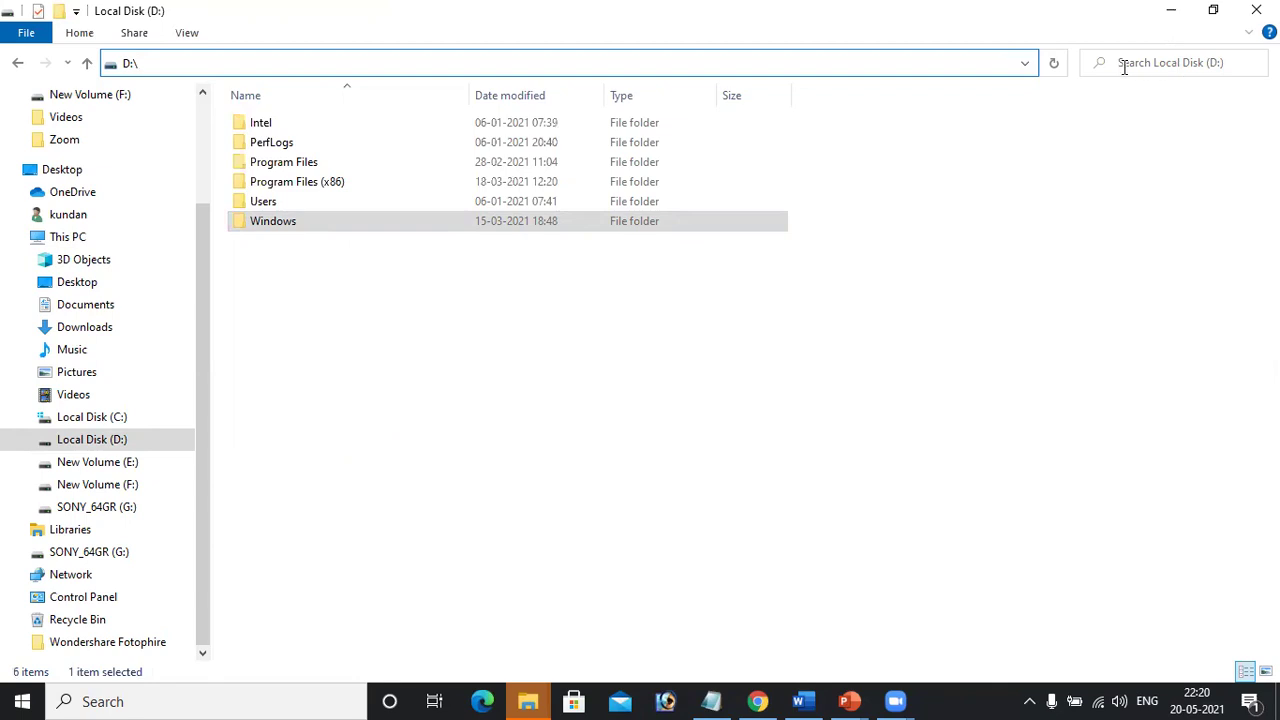
# Step: Search Local Disk (D:) for mp4
pyautogui.click(1179, 62)
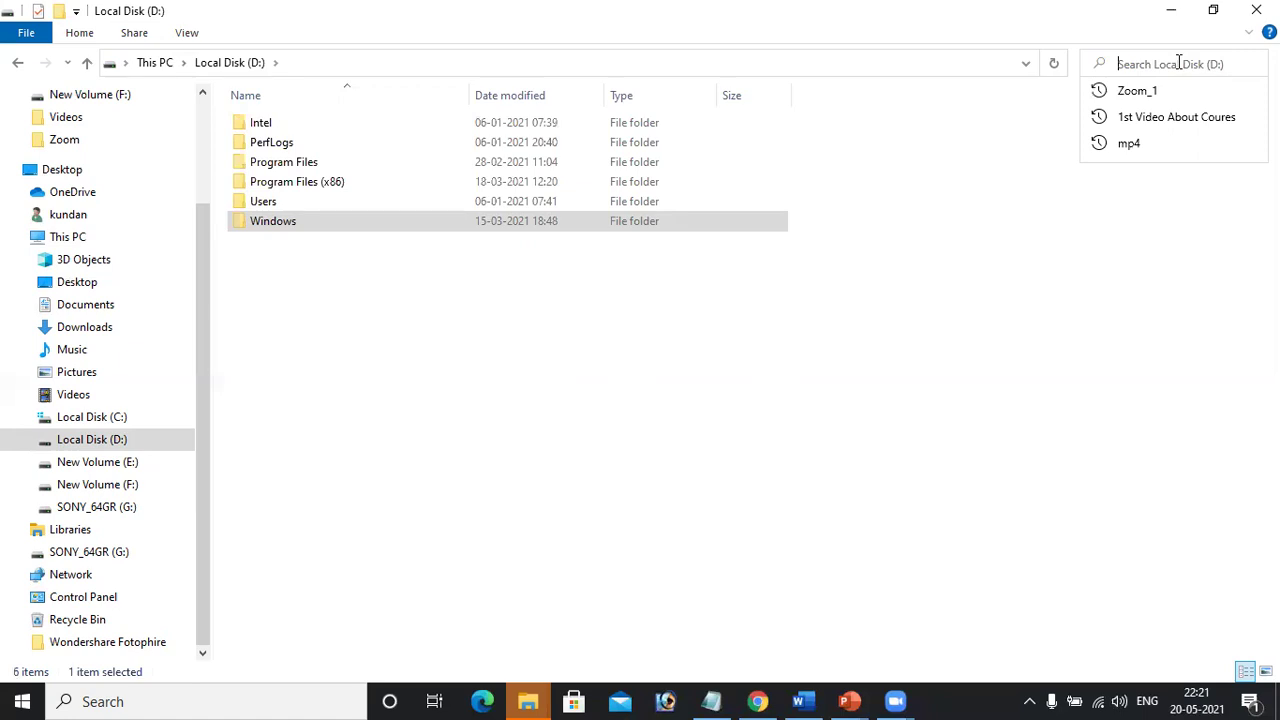
pyautogui.write('mp4')
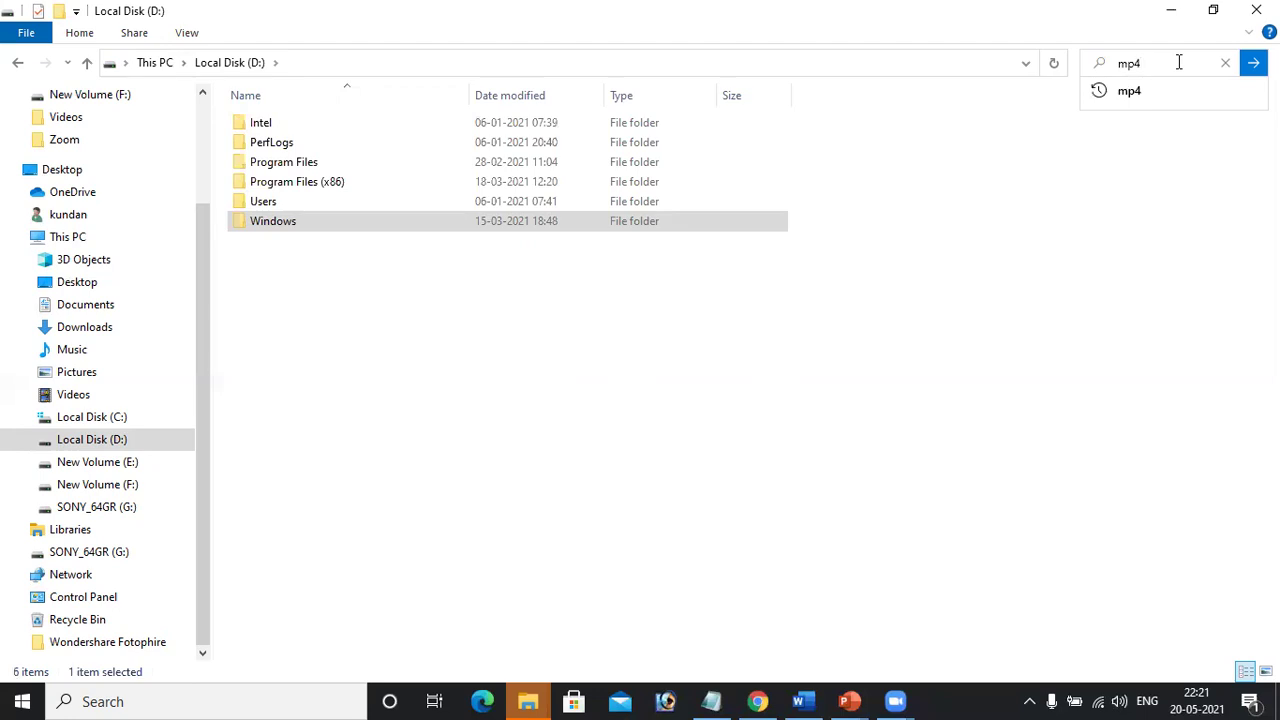
pyautogui.press('Return')
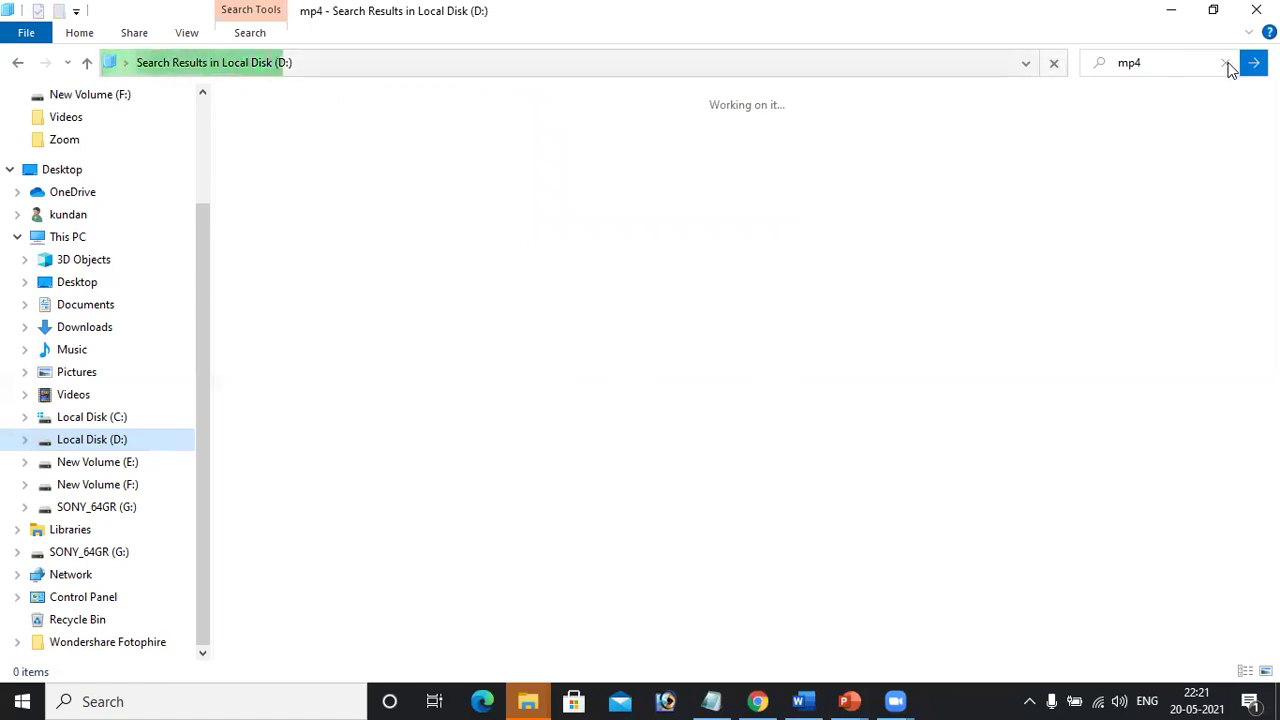
# Step: Clear the mp4 search text and return to the root of Local Disk (D:)
pyautogui.click(1228, 65)
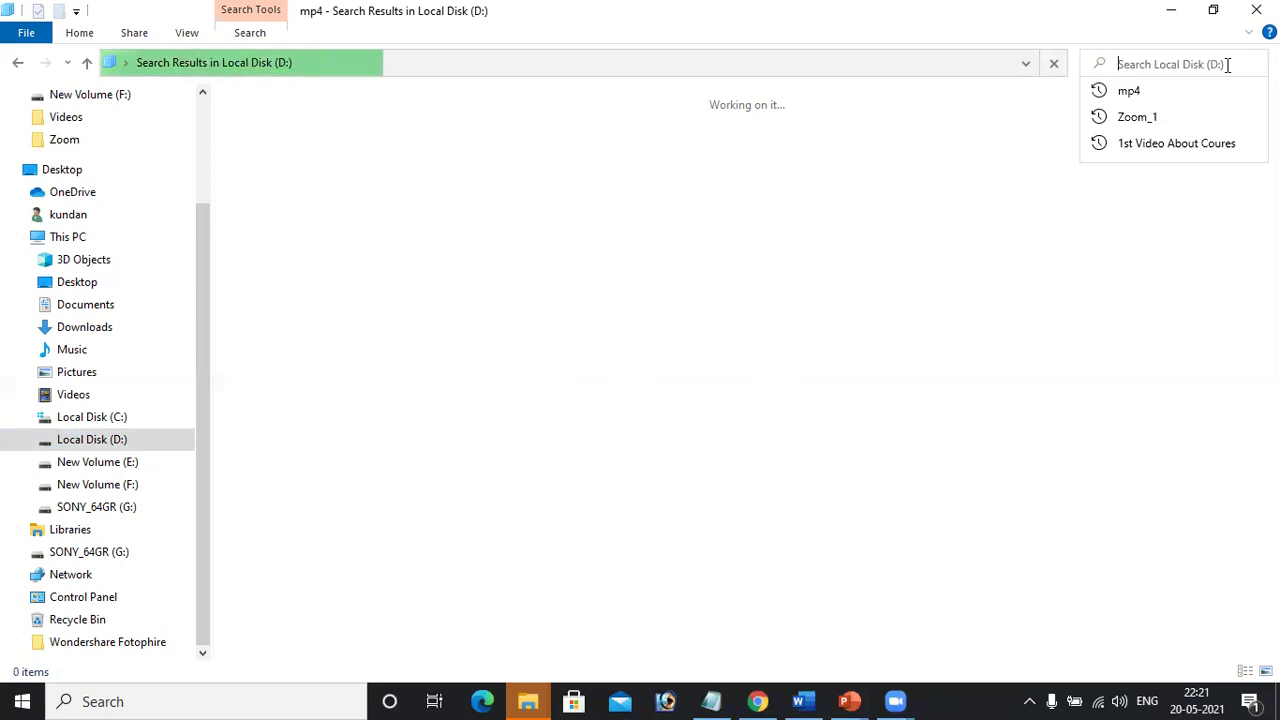
pyautogui.click(1010, 375)
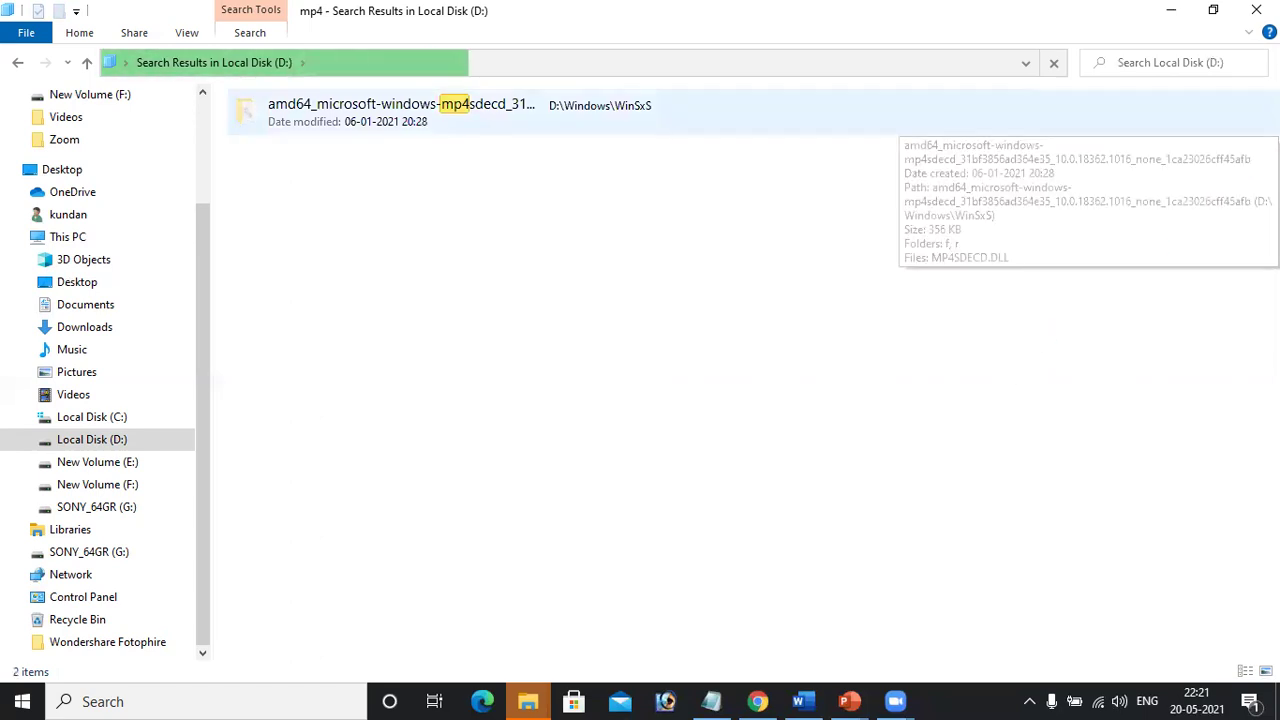
pyautogui.click(1170, 63)
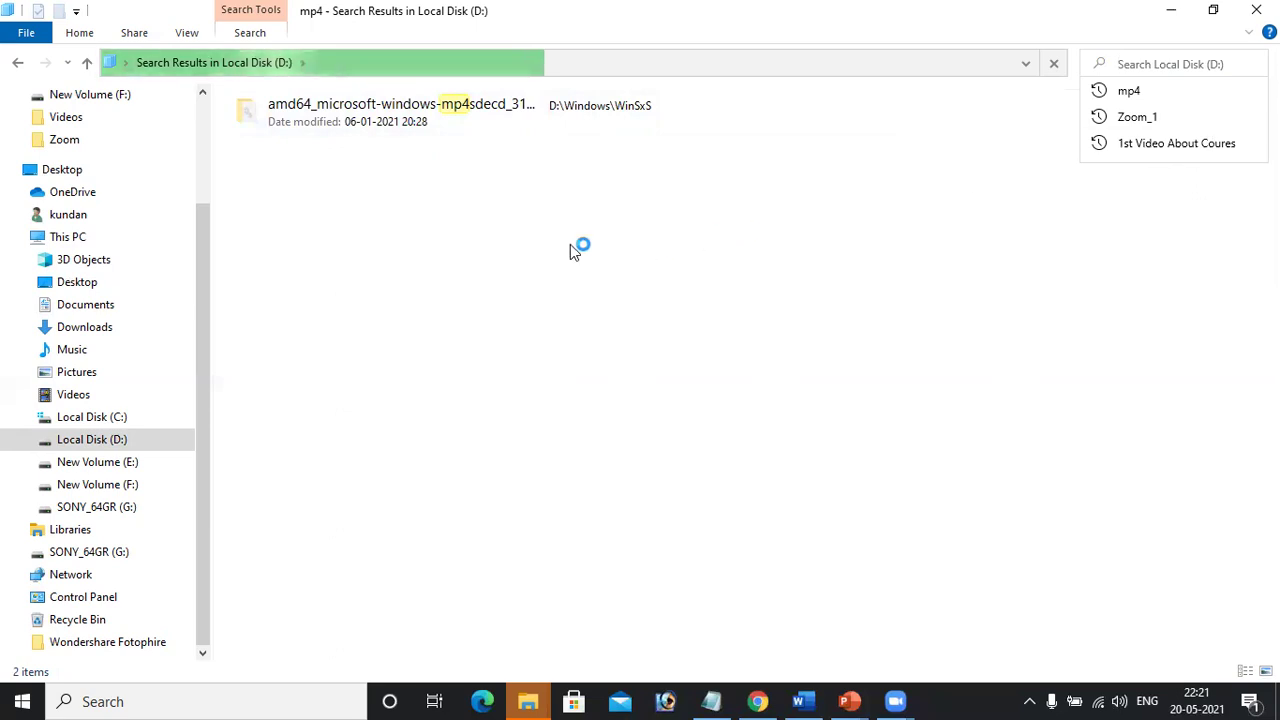
pyautogui.click(103, 440)
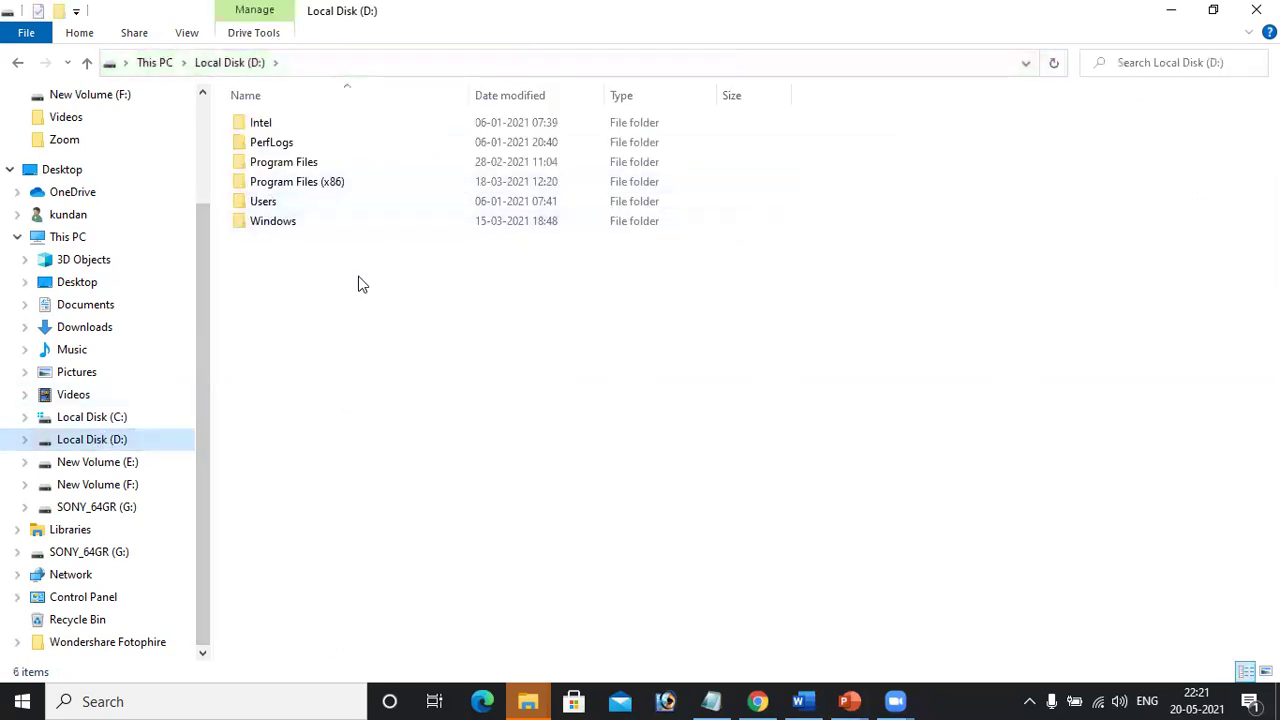
# Step: Select the Intel folder and review the new window and Windows PowerShell commands available for the drive
pyautogui.click(281, 127)
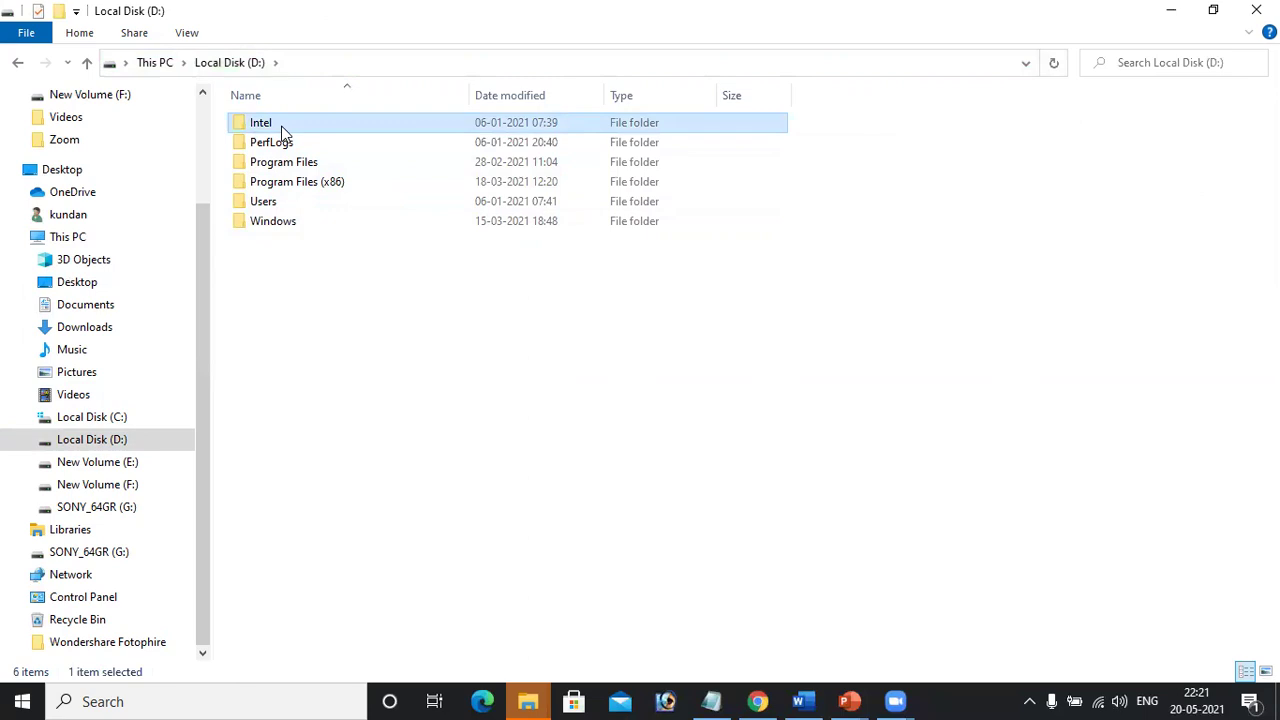
pyautogui.click(24, 36)
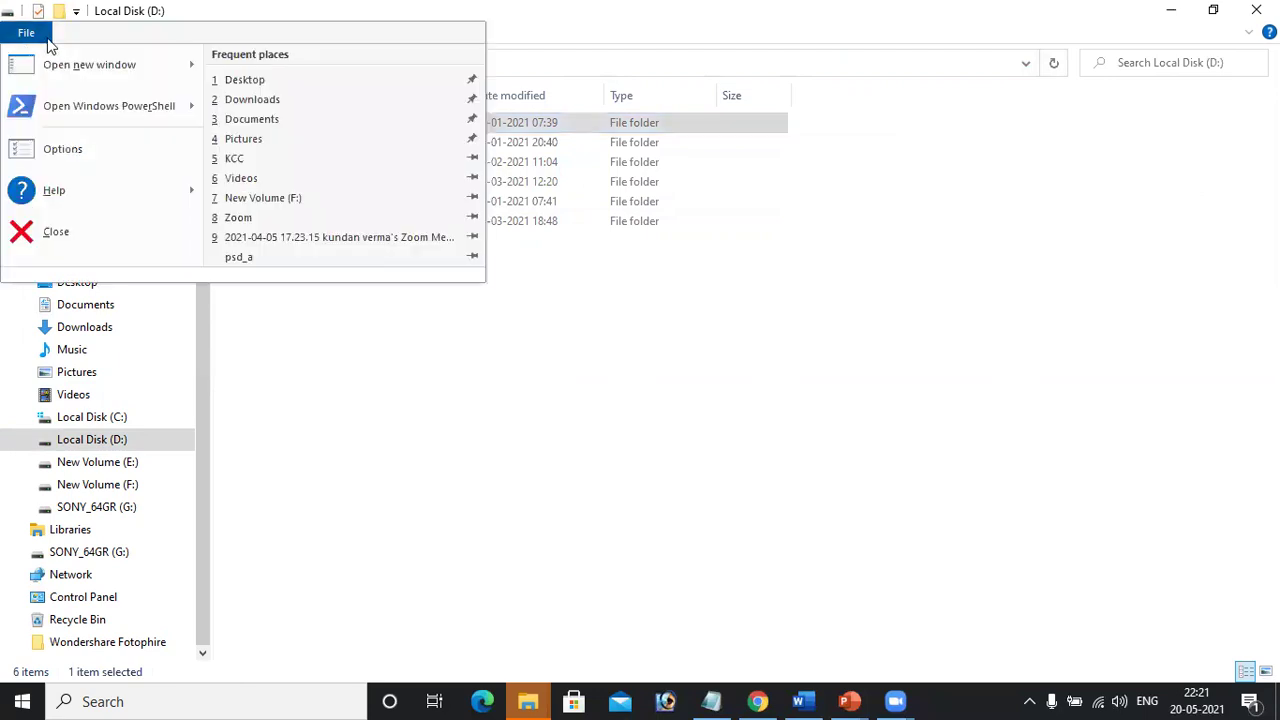
pyautogui.moveTo(71, 117)
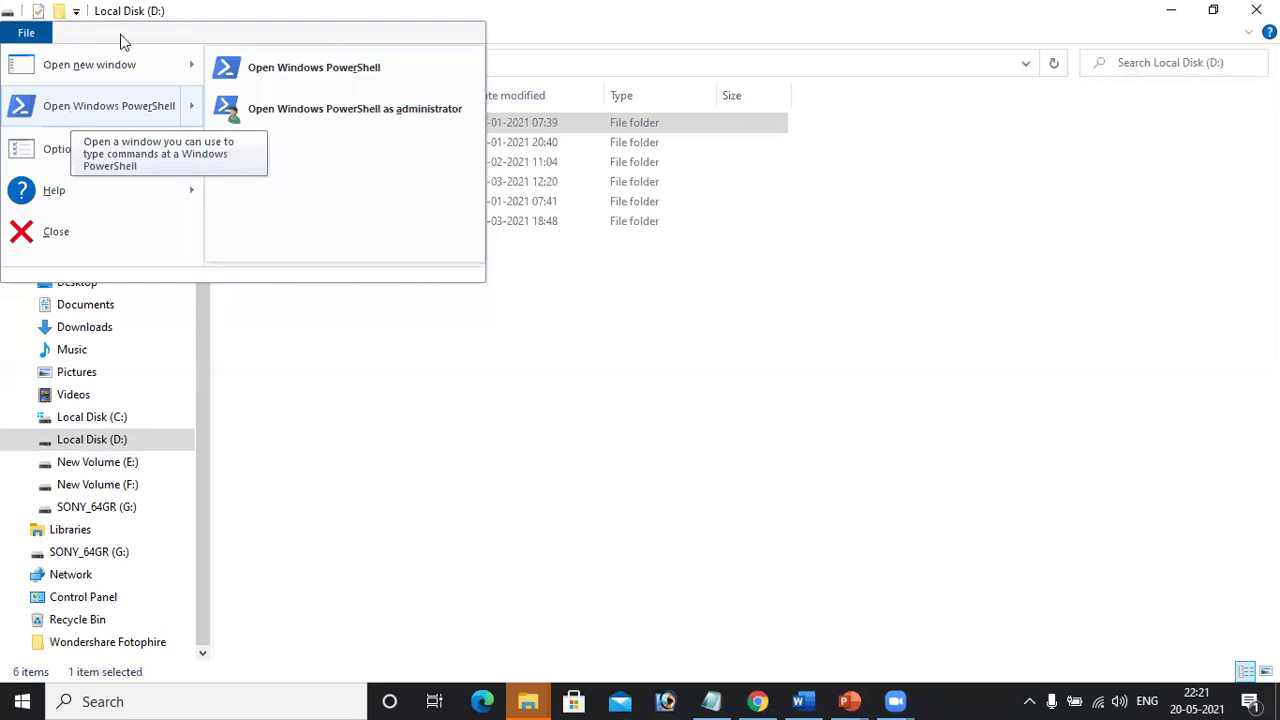
pyautogui.click(620, 344)
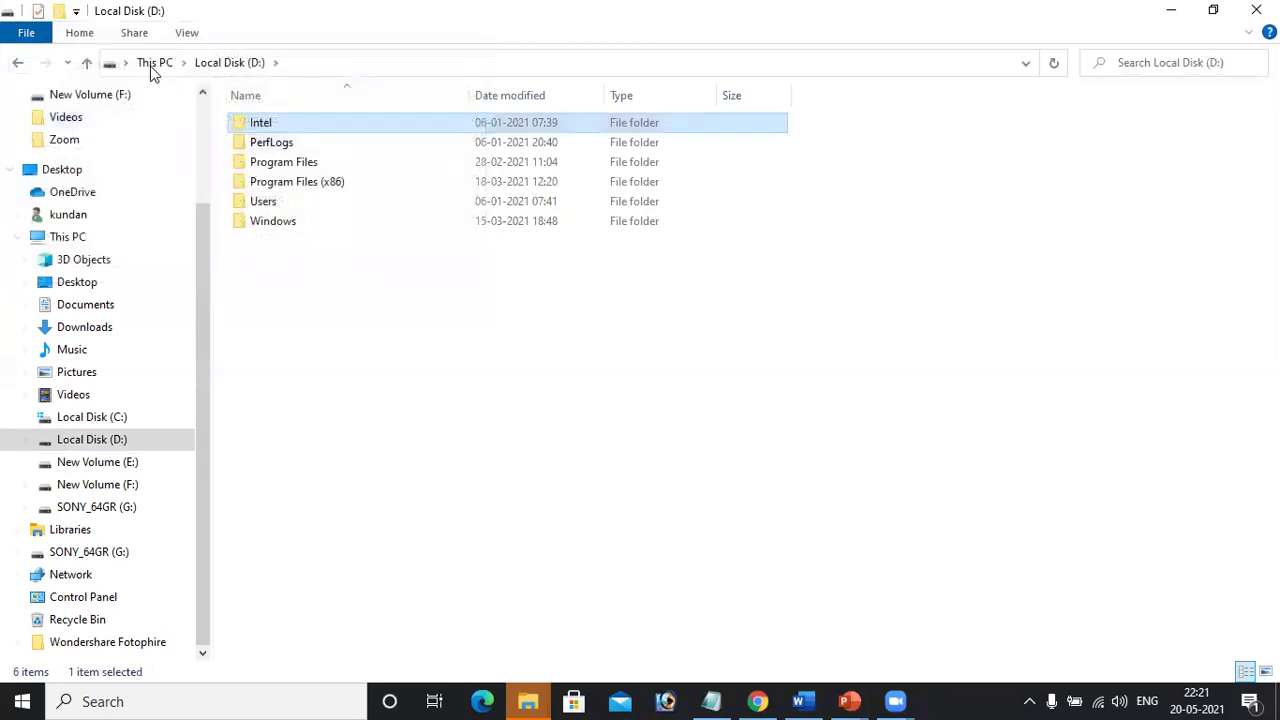
# Step: Review the folder management and layout commands, and turn on the preview pane
pyautogui.click(84, 37)
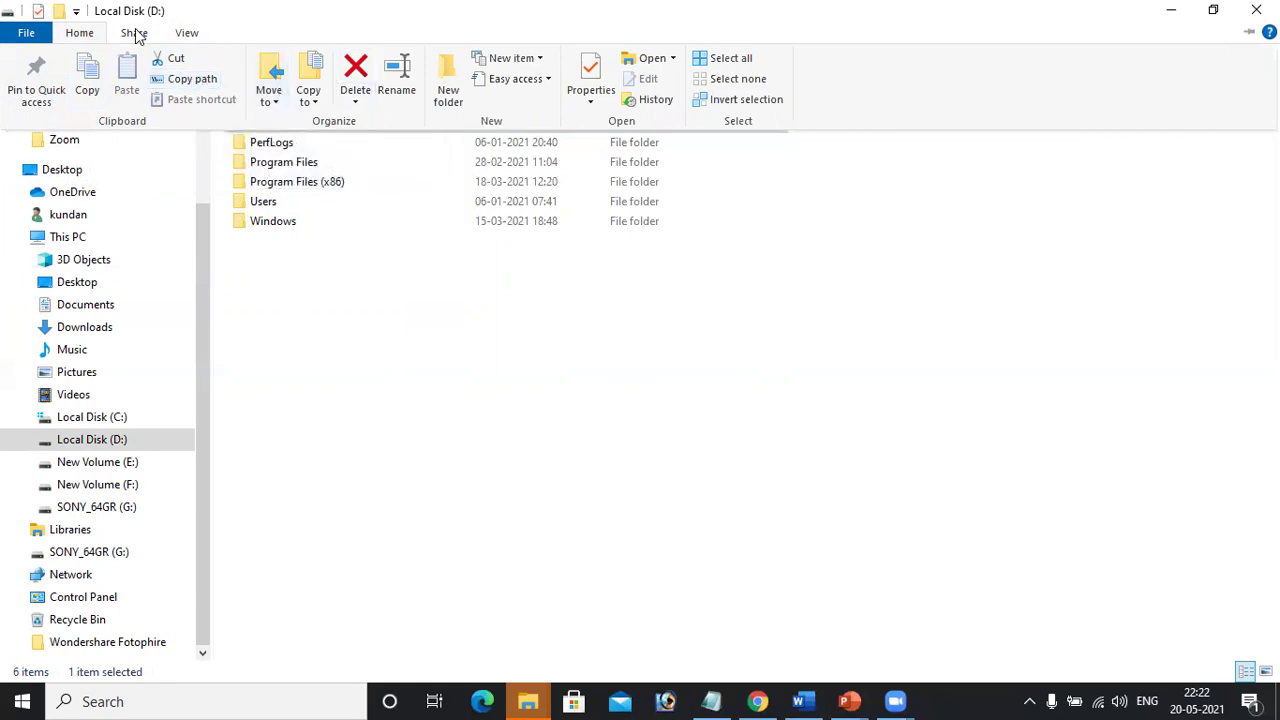
pyautogui.click(185, 36)
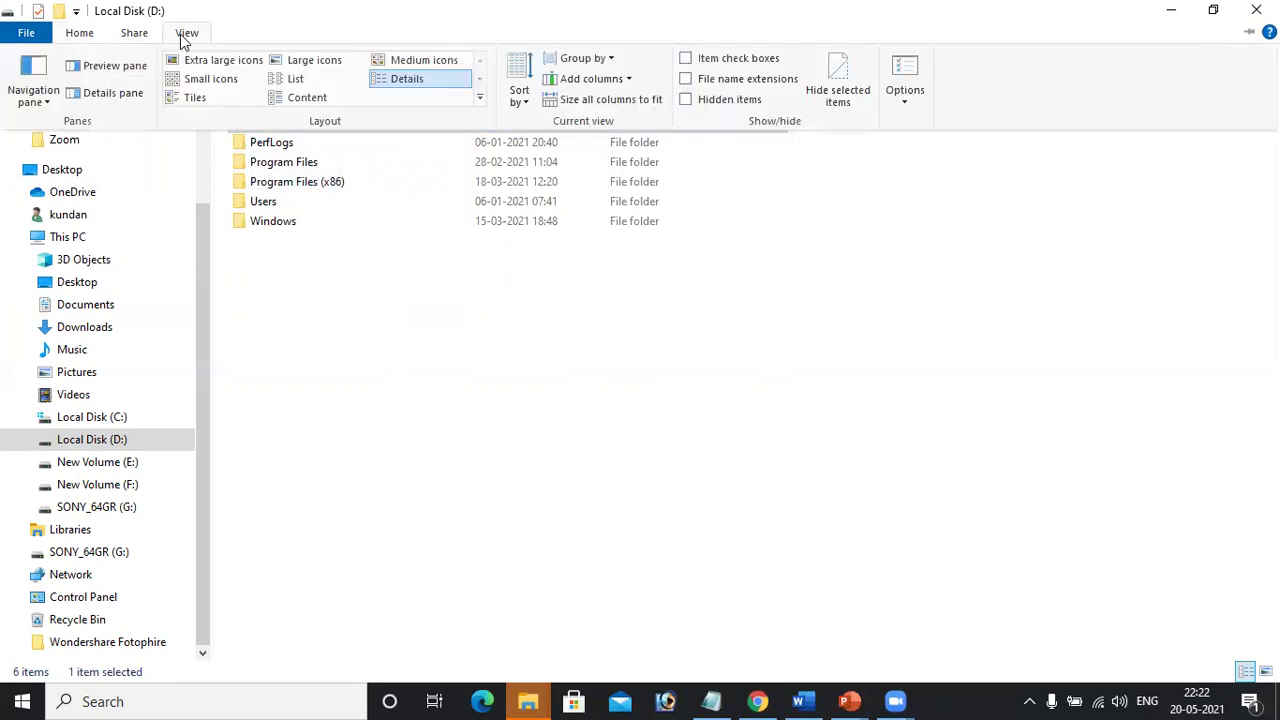
pyautogui.click(112, 66)
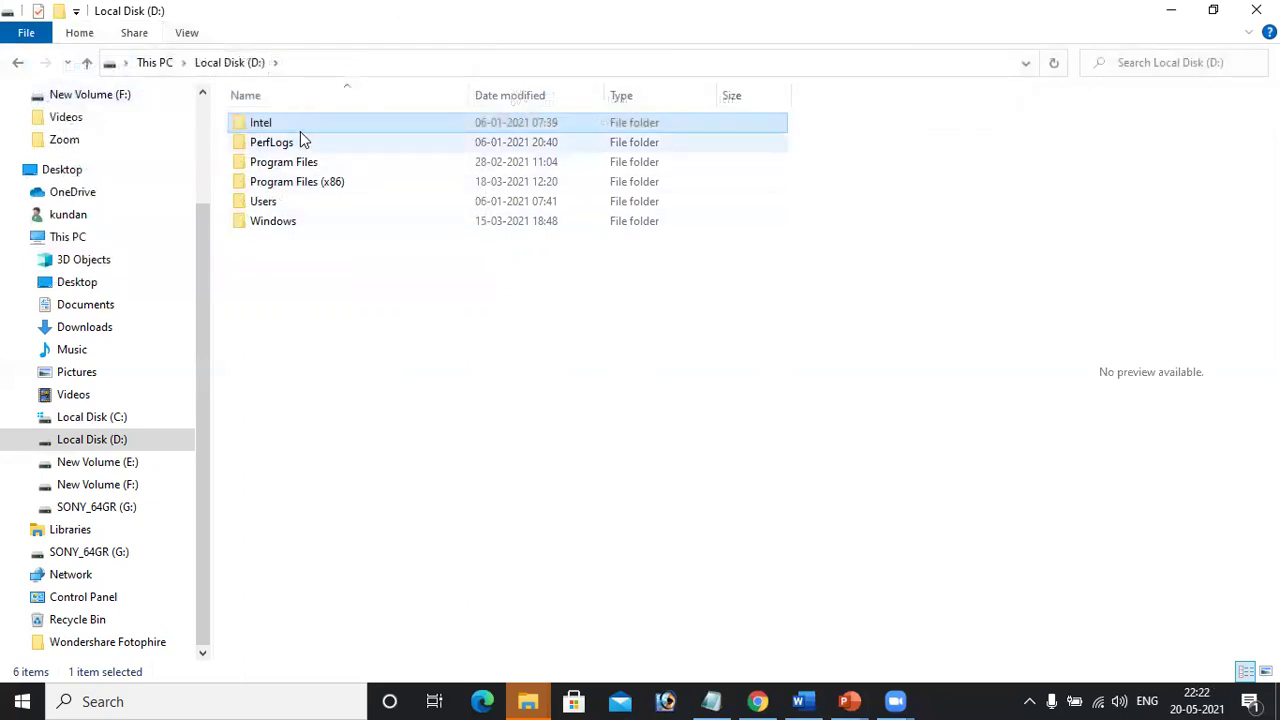
pyautogui.press('F2')
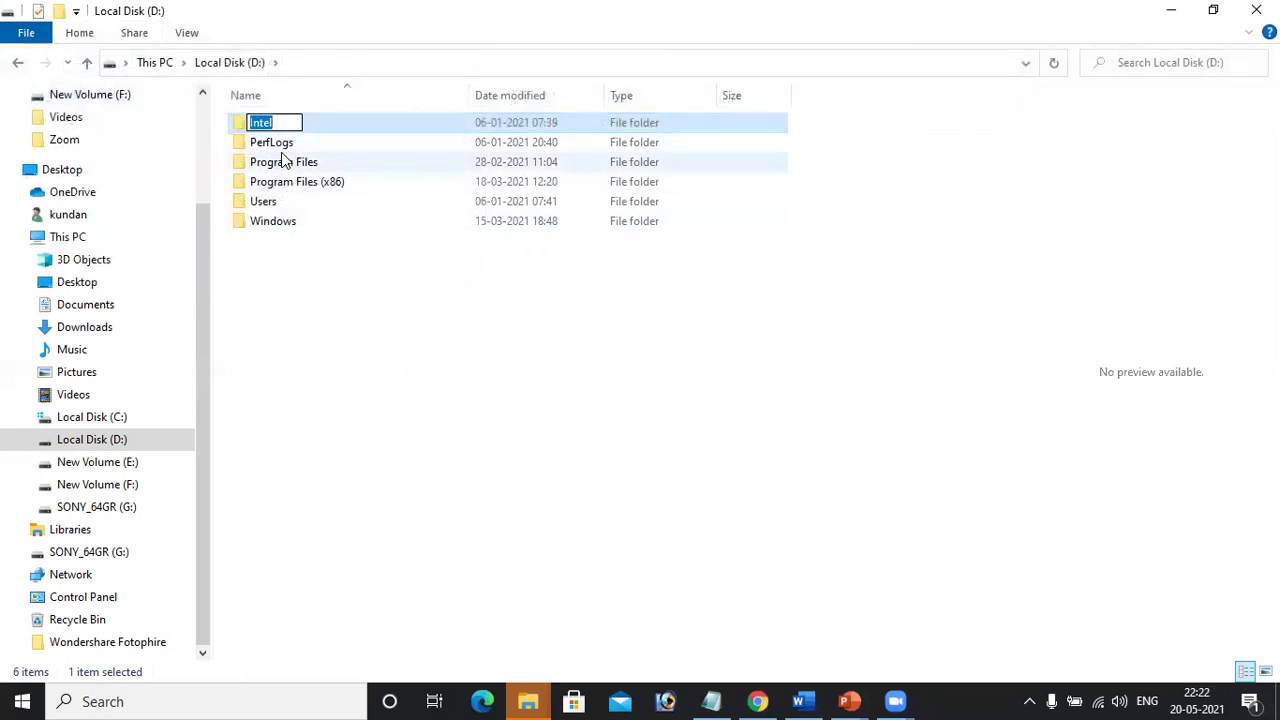
pyautogui.click(283, 161)
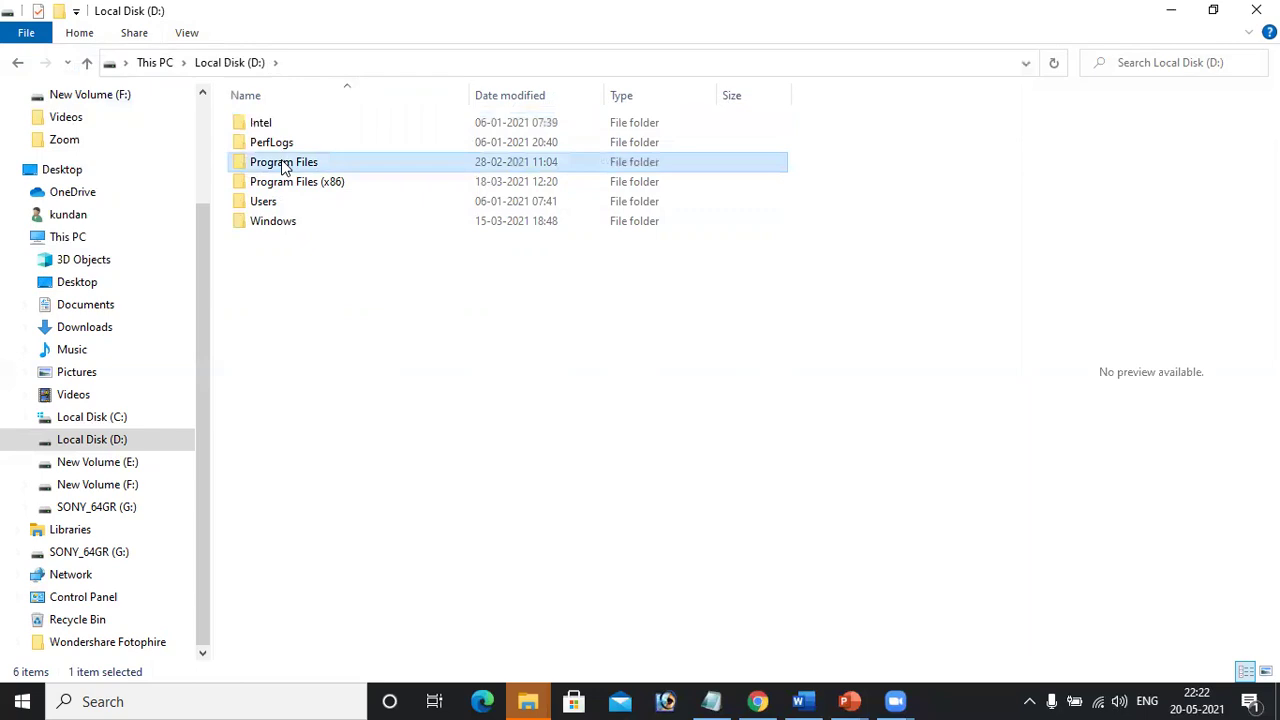
pyautogui.press('F2')
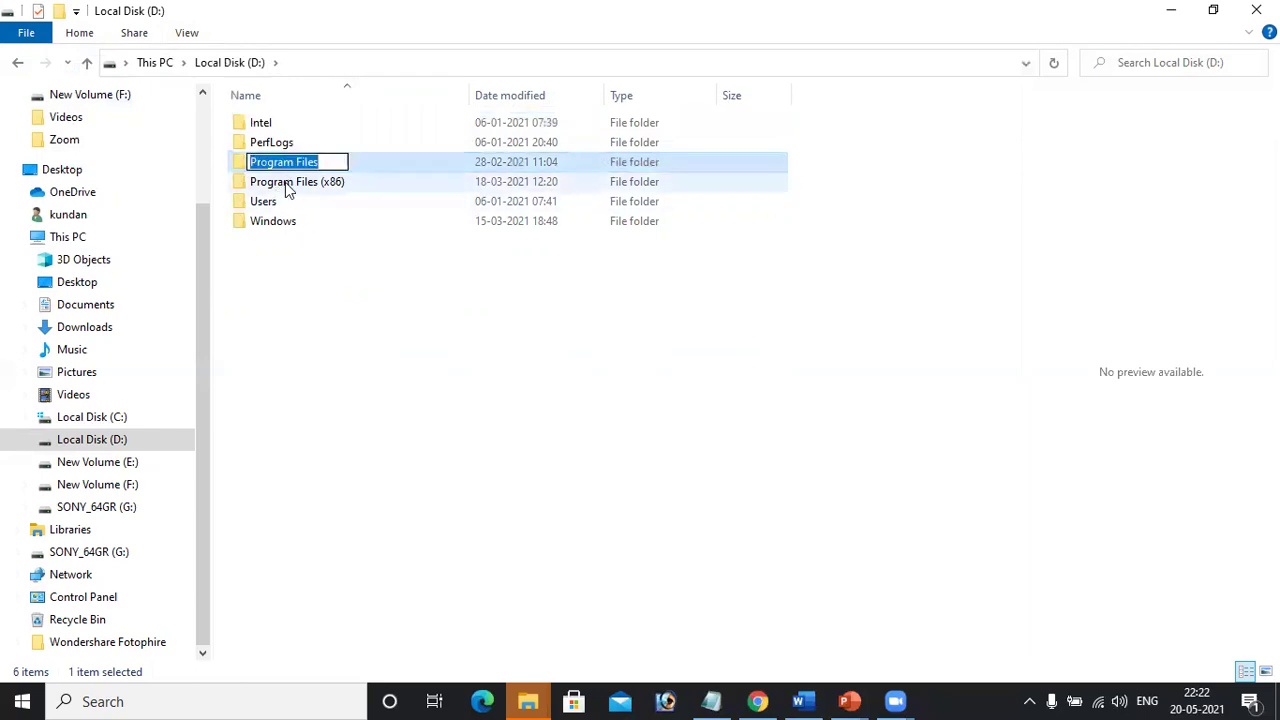
# Step: Open the Documents folder inside Users > hp on Local Disk (D:)
pyautogui.doubleClick(277, 203)
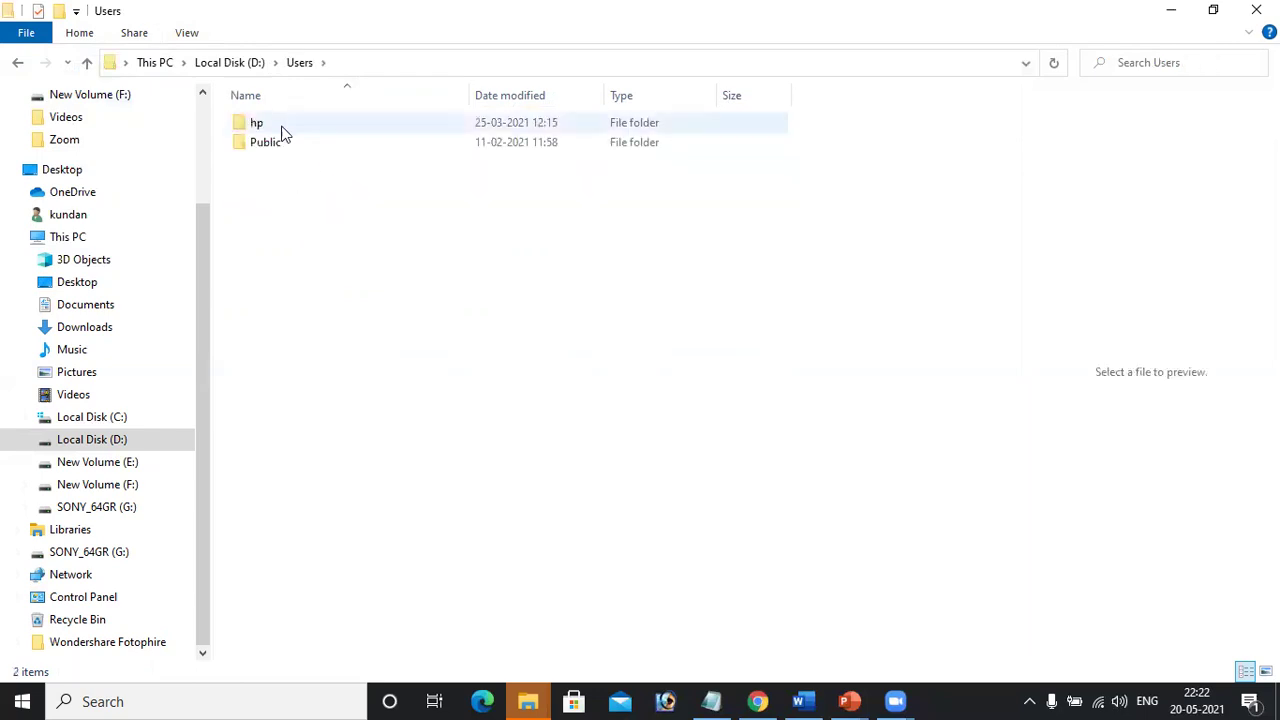
pyautogui.doubleClick(272, 124)
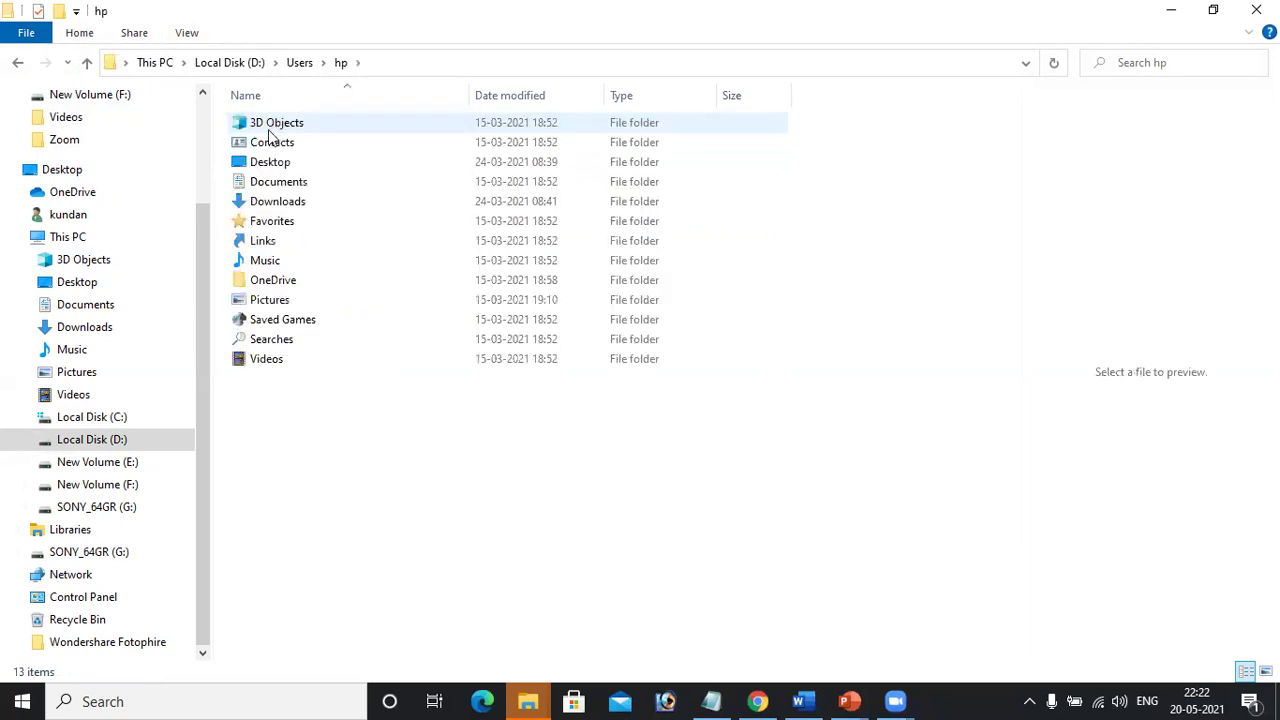
pyautogui.doubleClick(275, 184)
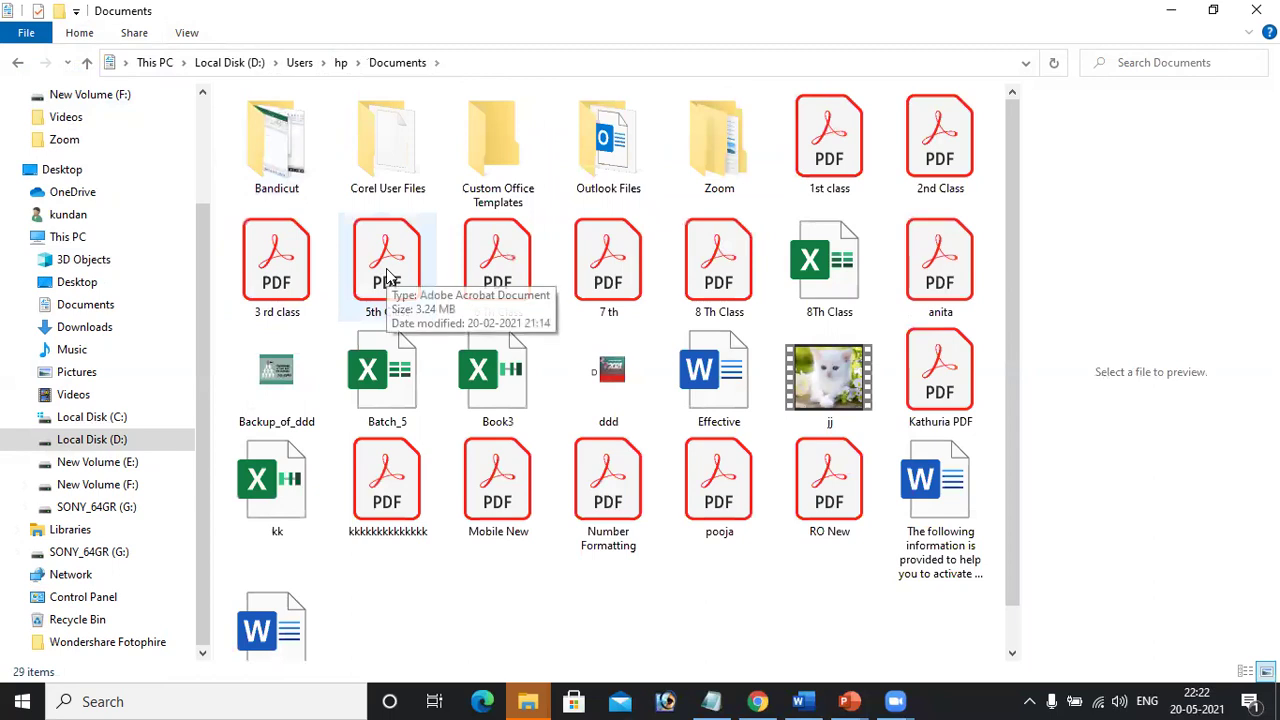
# Step: Preview the 5th Class and 6 Th Class PDFs in the Documents folder, and turn off the preview pane
pyautogui.click(388, 275)
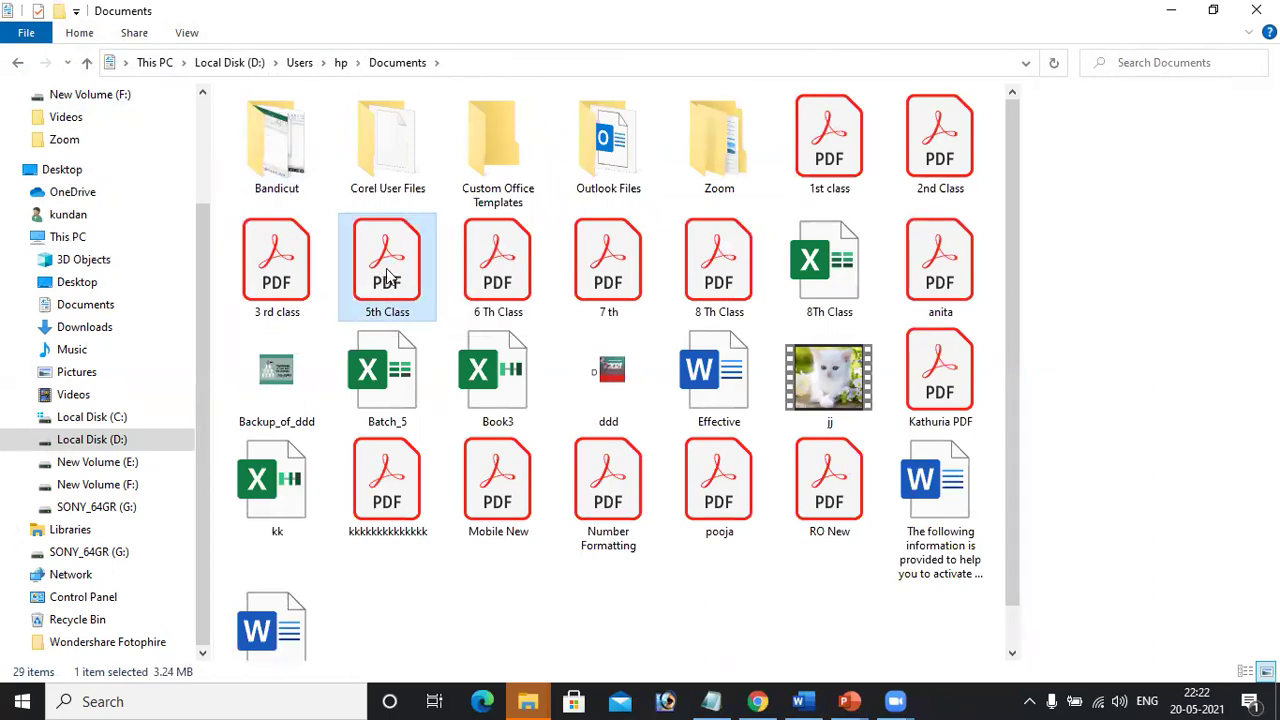
pyautogui.hotkey('alt', 'p')
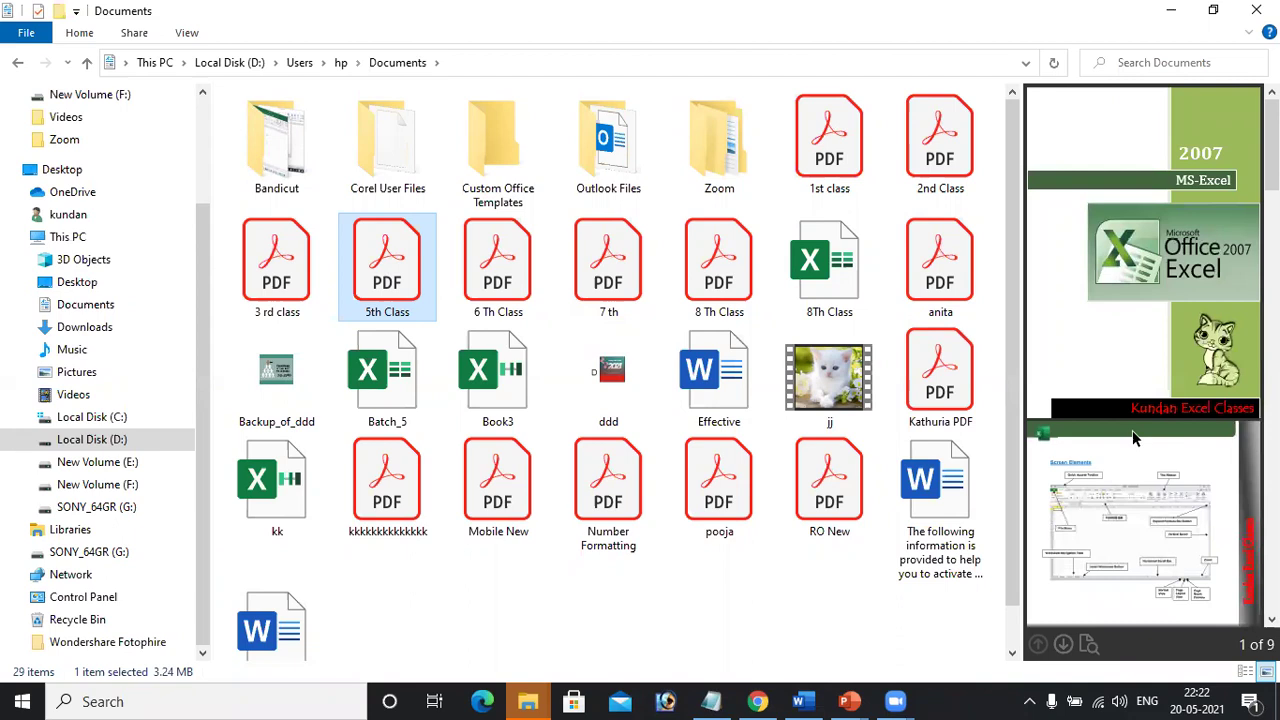
pyautogui.click(505, 277)
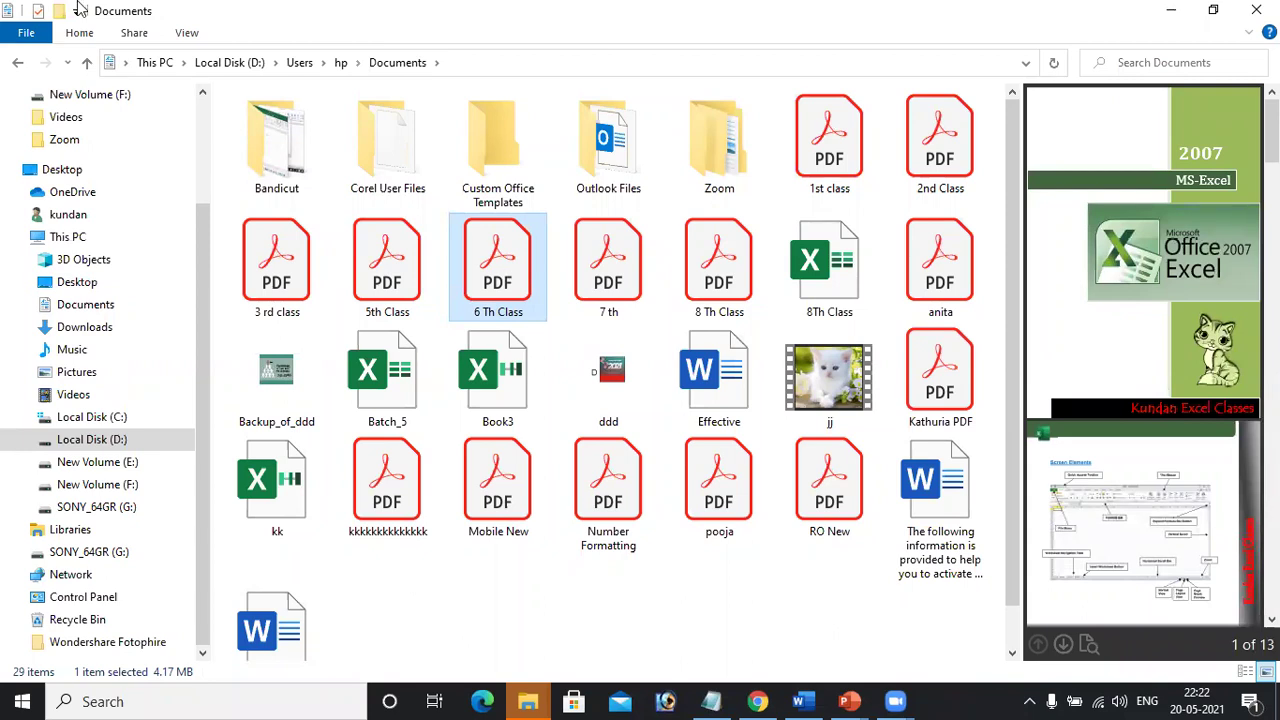
pyautogui.click(188, 33)
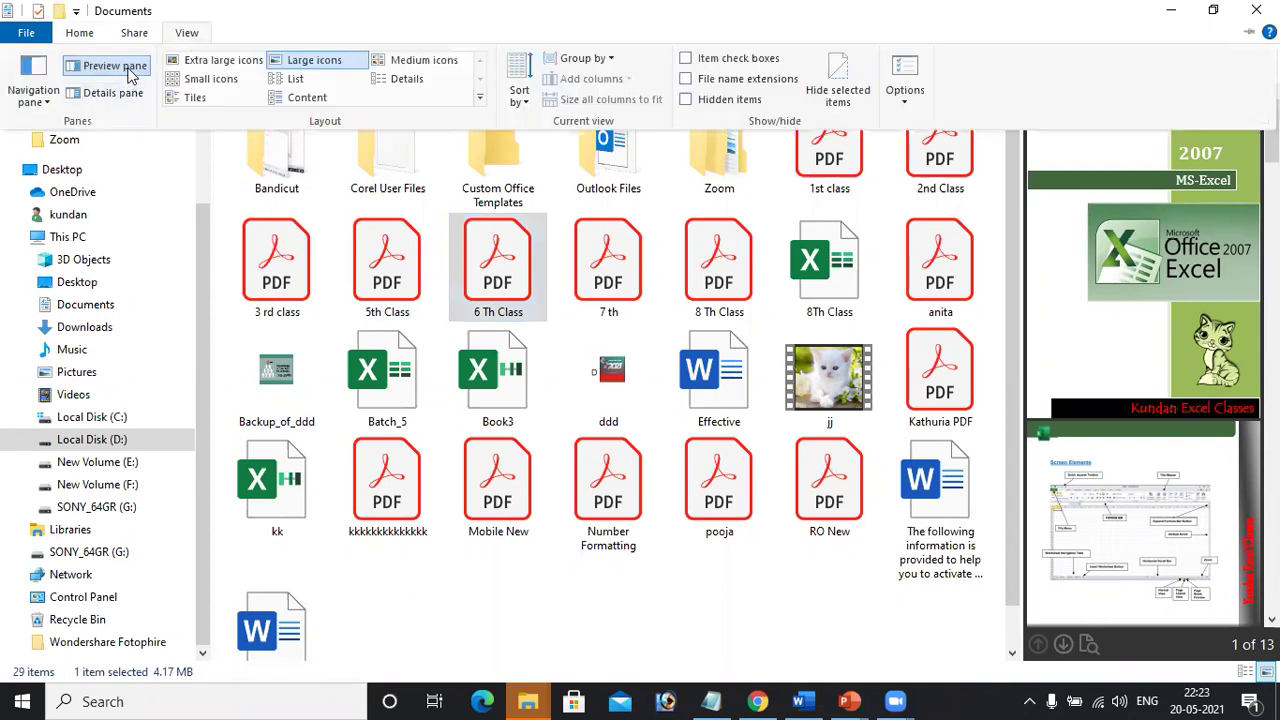
pyautogui.click(128, 75)
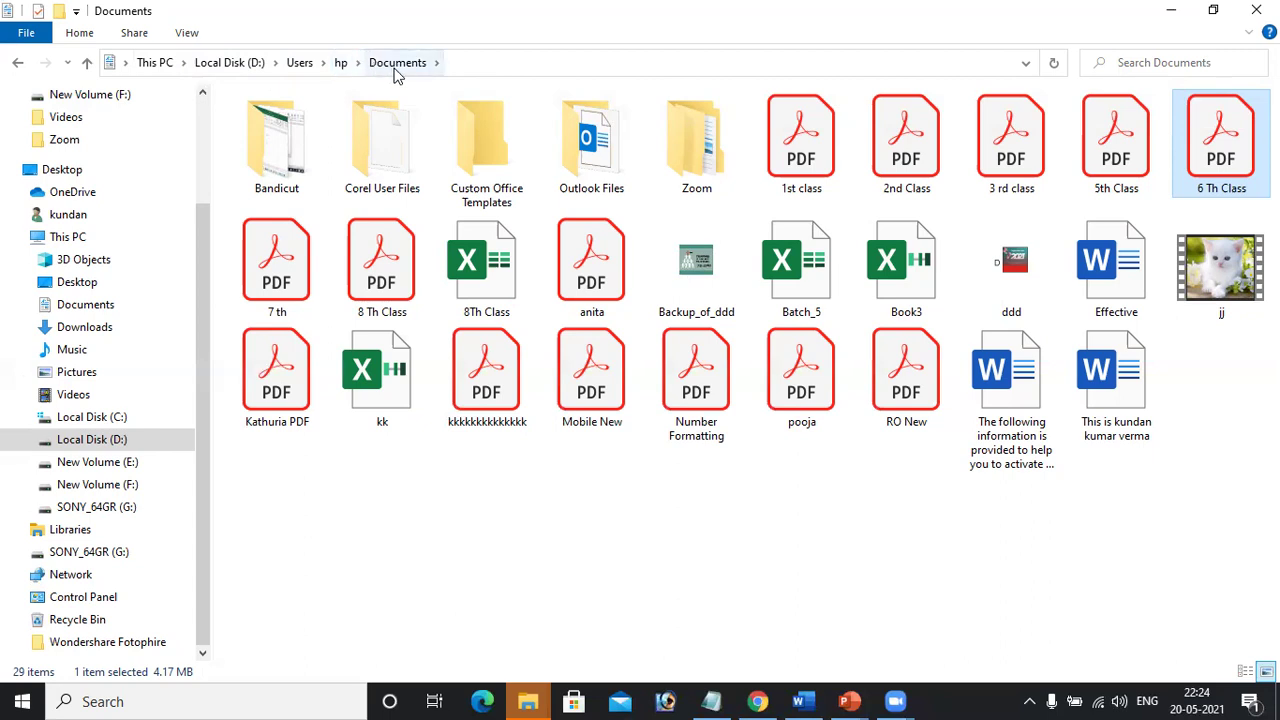
# Step: Copy the folder path D:\Users\hp\Documents from the address bar into the empty Notepad document and minimize Notepad
pyautogui.click(481, 64)
pyautogui.hotkey('ctrl', 'c')
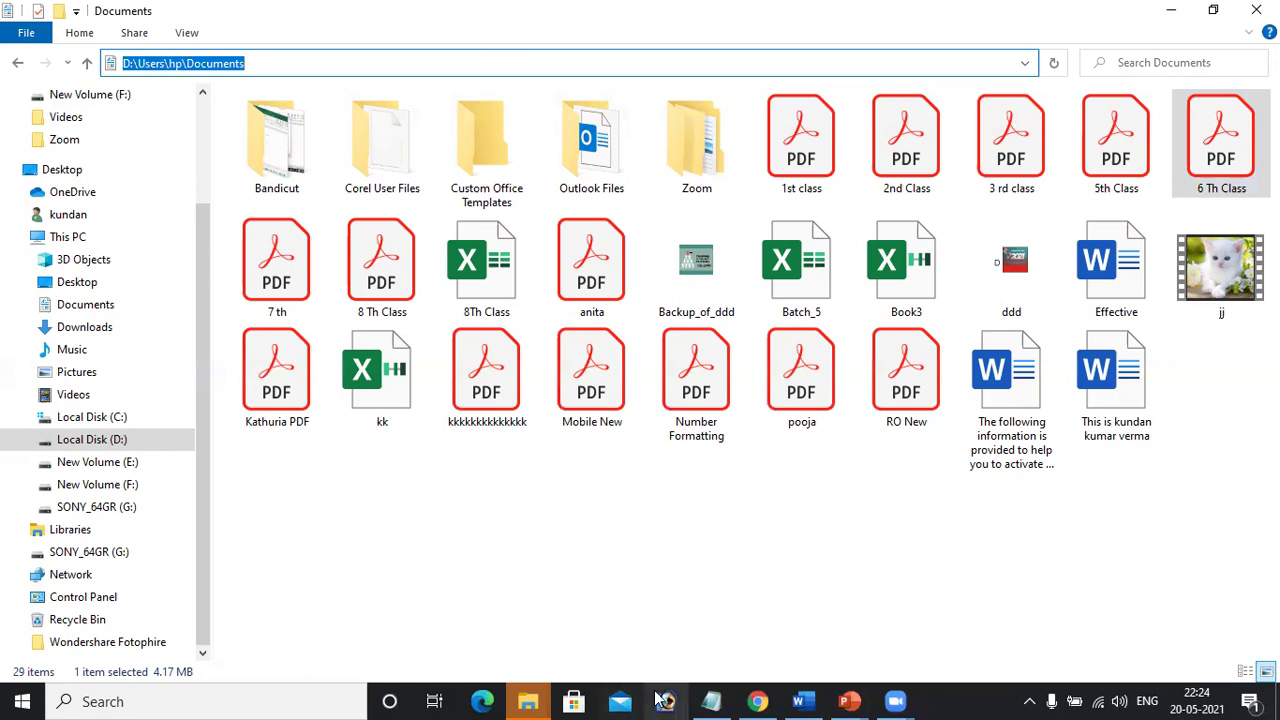
pyautogui.click(724, 699)
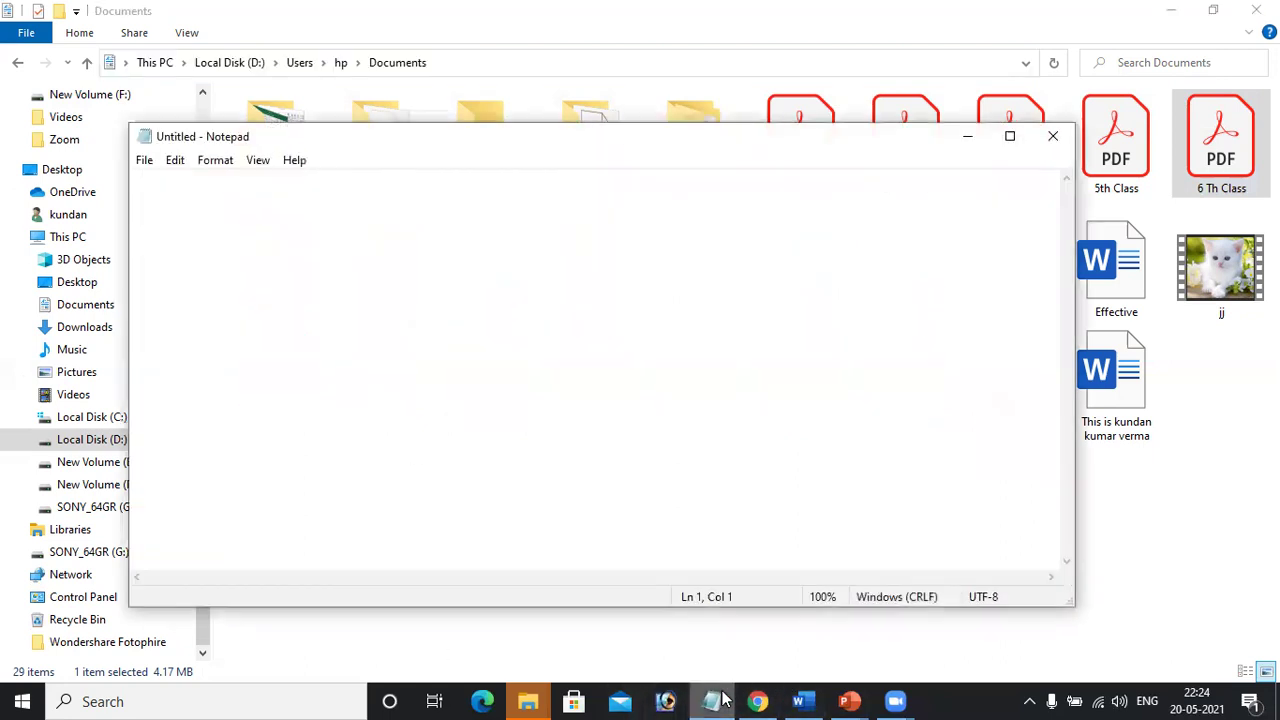
pyautogui.hotkey('ctrl', 'v')
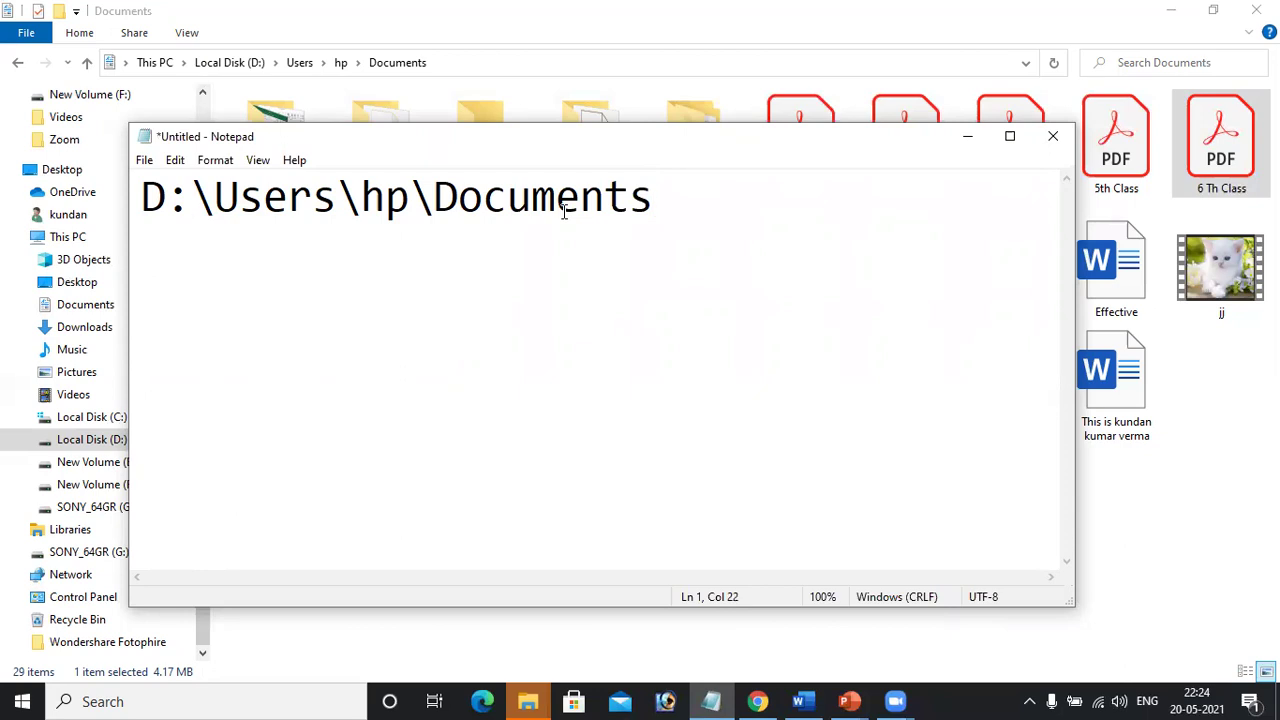
pyautogui.click(968, 145)
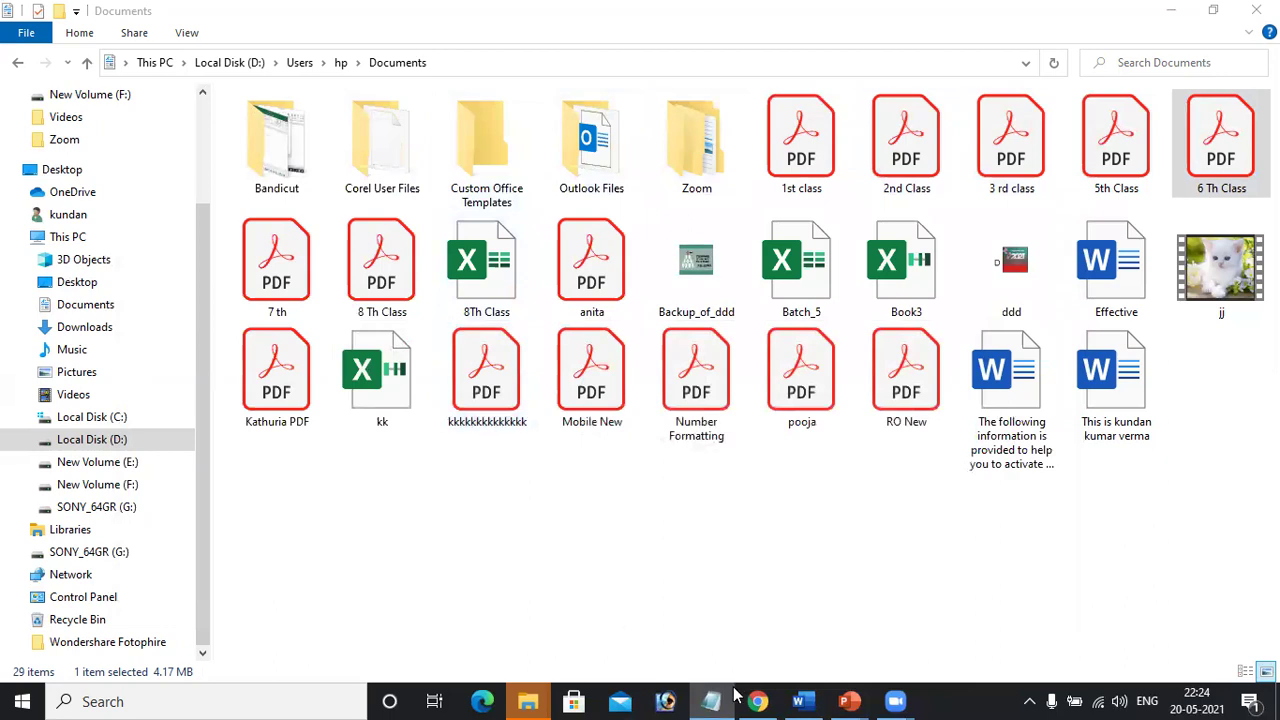
# Step: Open New Volume (F:) and jump from there to the Documents folder using the path D:\Users\hp\Documents copied from Notepad
pyautogui.click(88, 491)
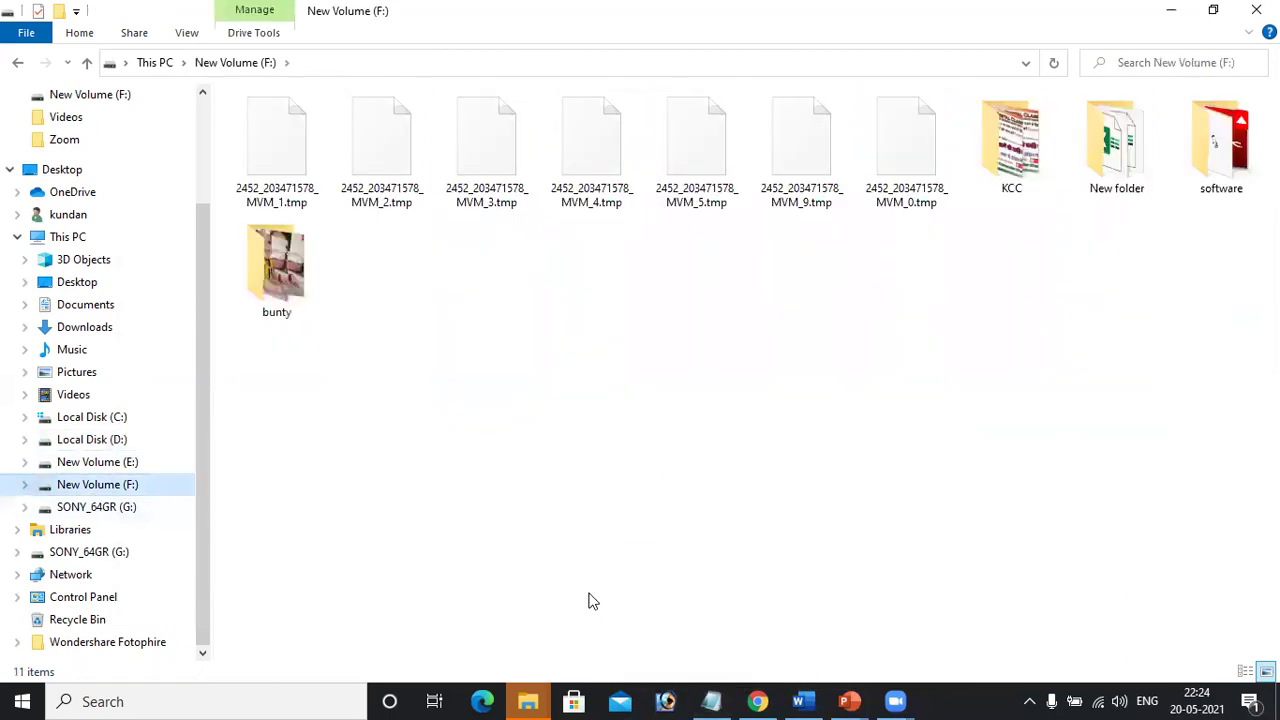
pyautogui.click(720, 700)
pyautogui.moveTo(689, 206); pyautogui.dragTo(132, 206)
pyautogui.hotkey('ctrl', 'c')
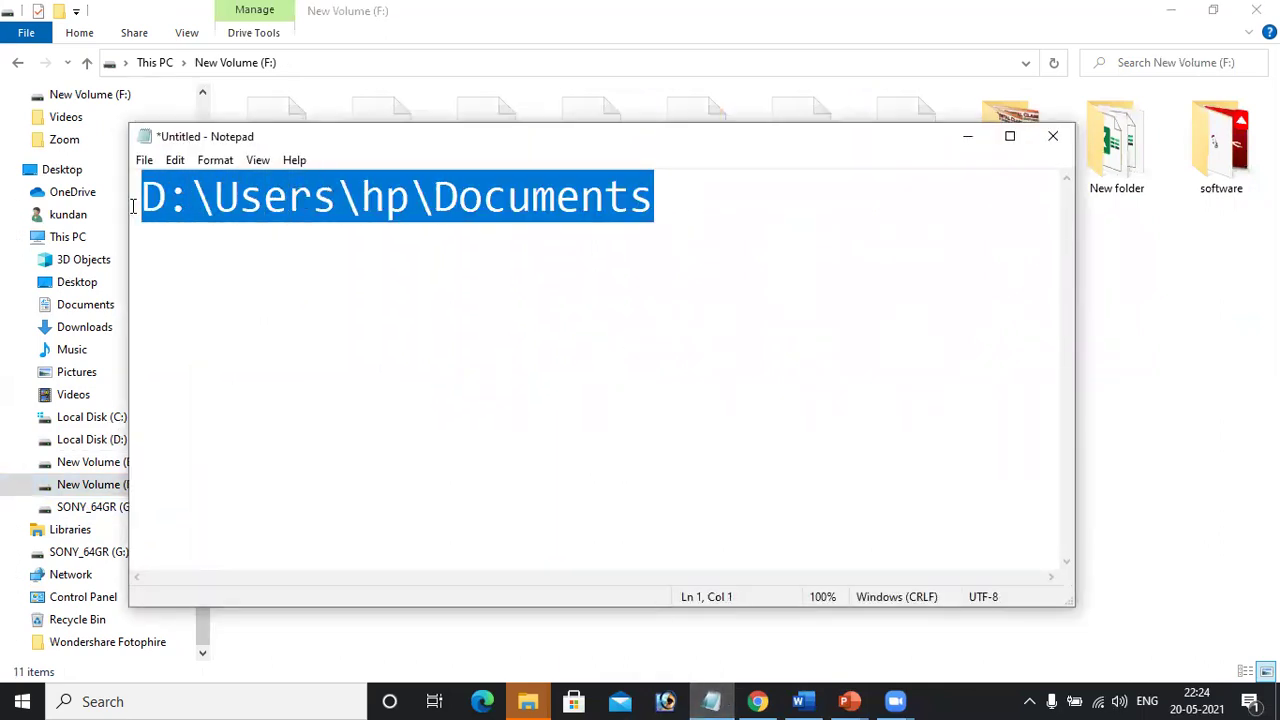
pyautogui.click(475, 62)
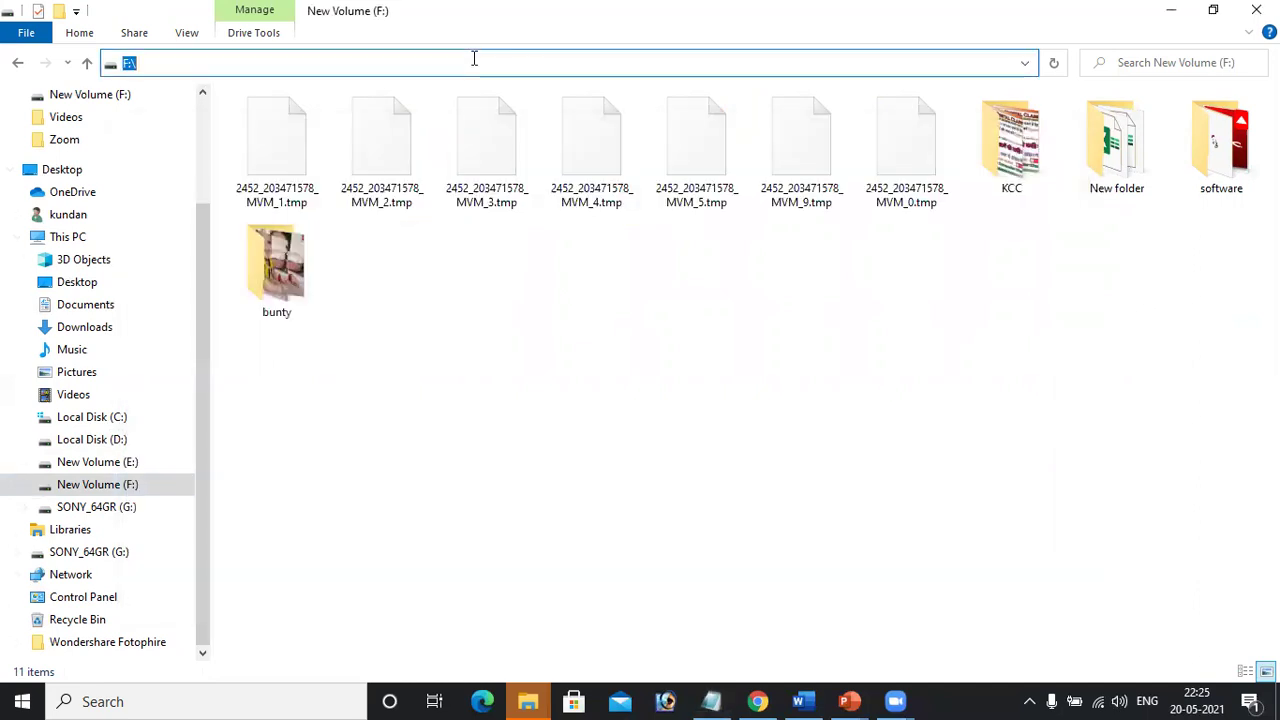
pyautogui.hotkey('ctrl', 'v')
pyautogui.press('Return')
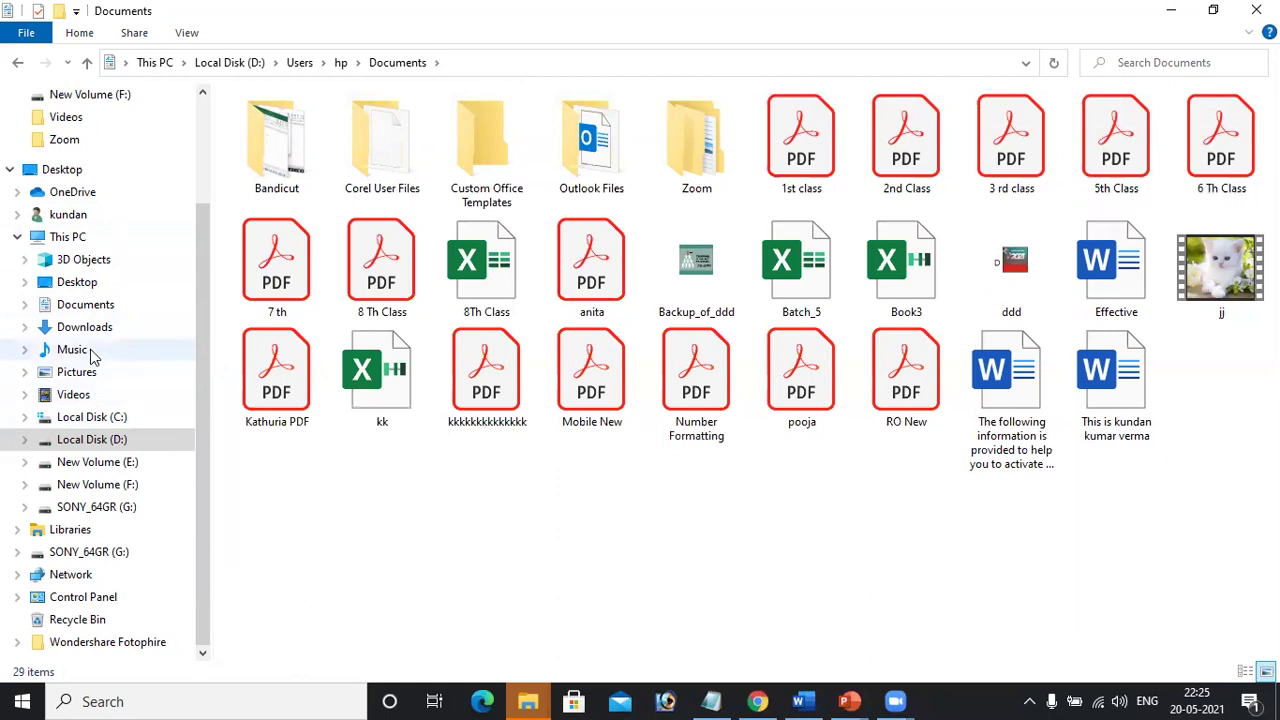
# Step: Go to This PC, and review the lesson topics on slide 2 of the 3nd_Class_Windows_Folder_Taskbar presentation in PowerPoint
pyautogui.click(75, 240)
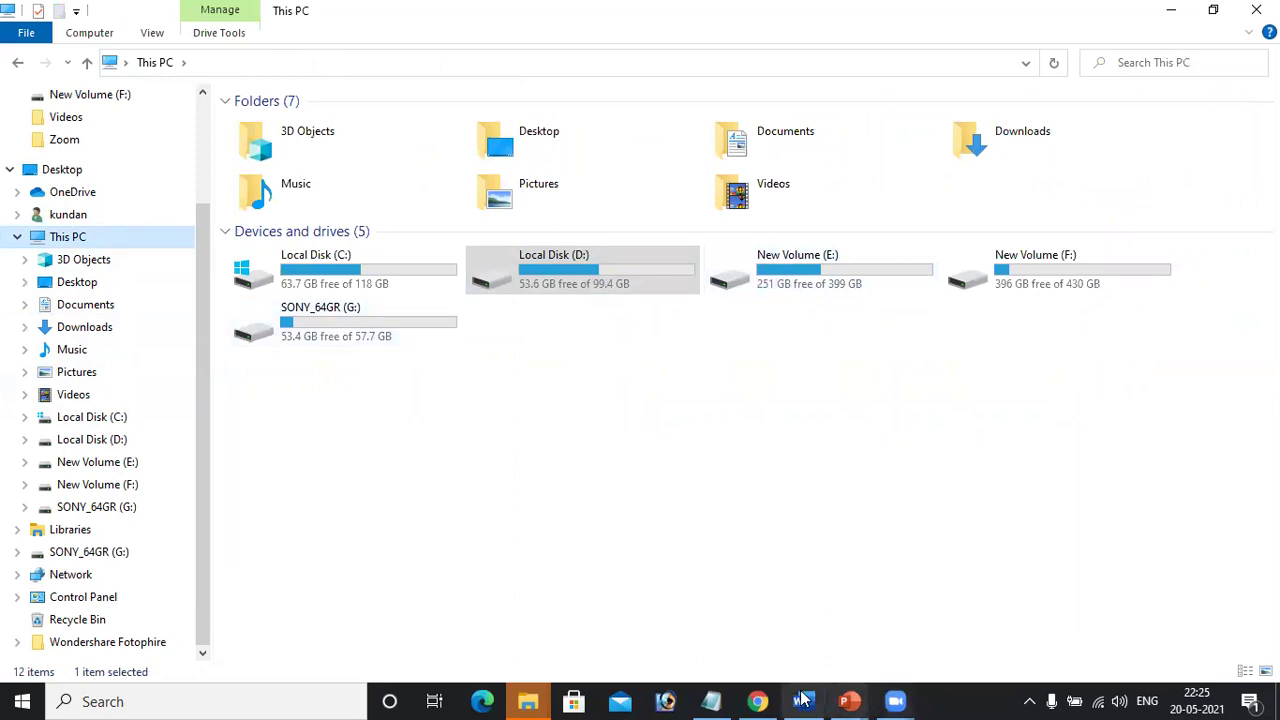
pyautogui.moveTo(848, 700)
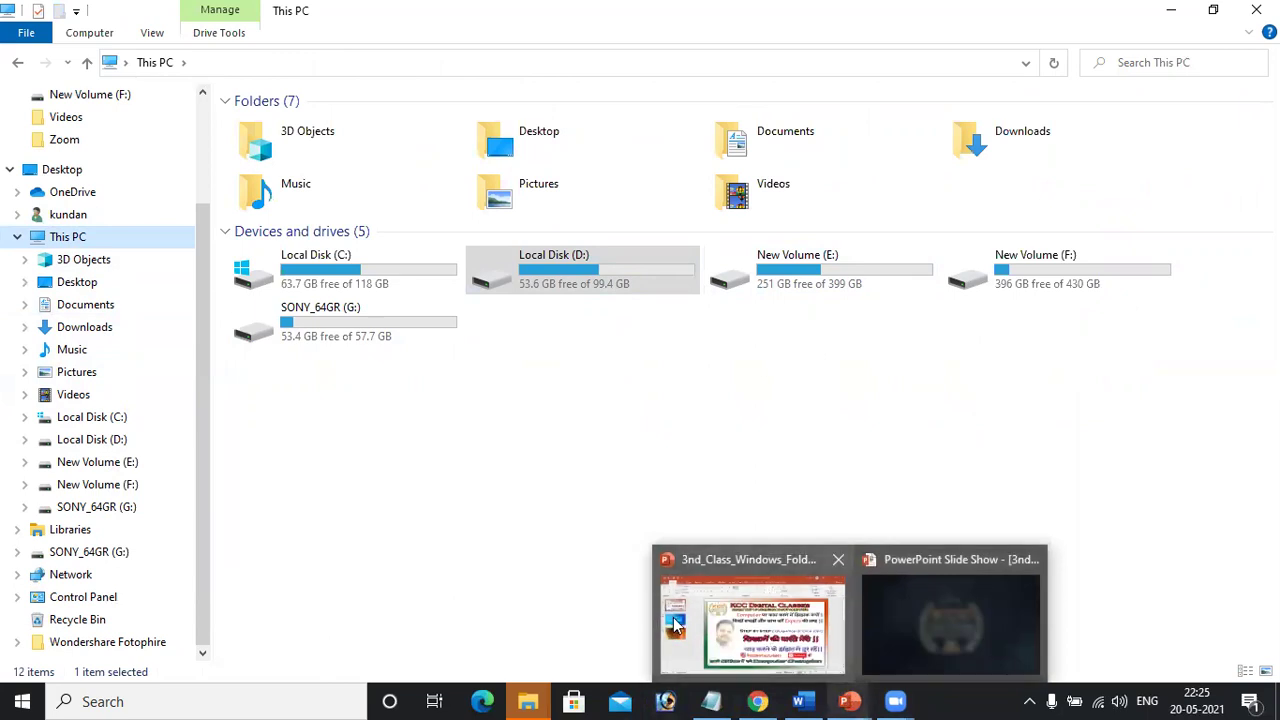
pyautogui.click(675, 625)
pyautogui.click(130, 313)
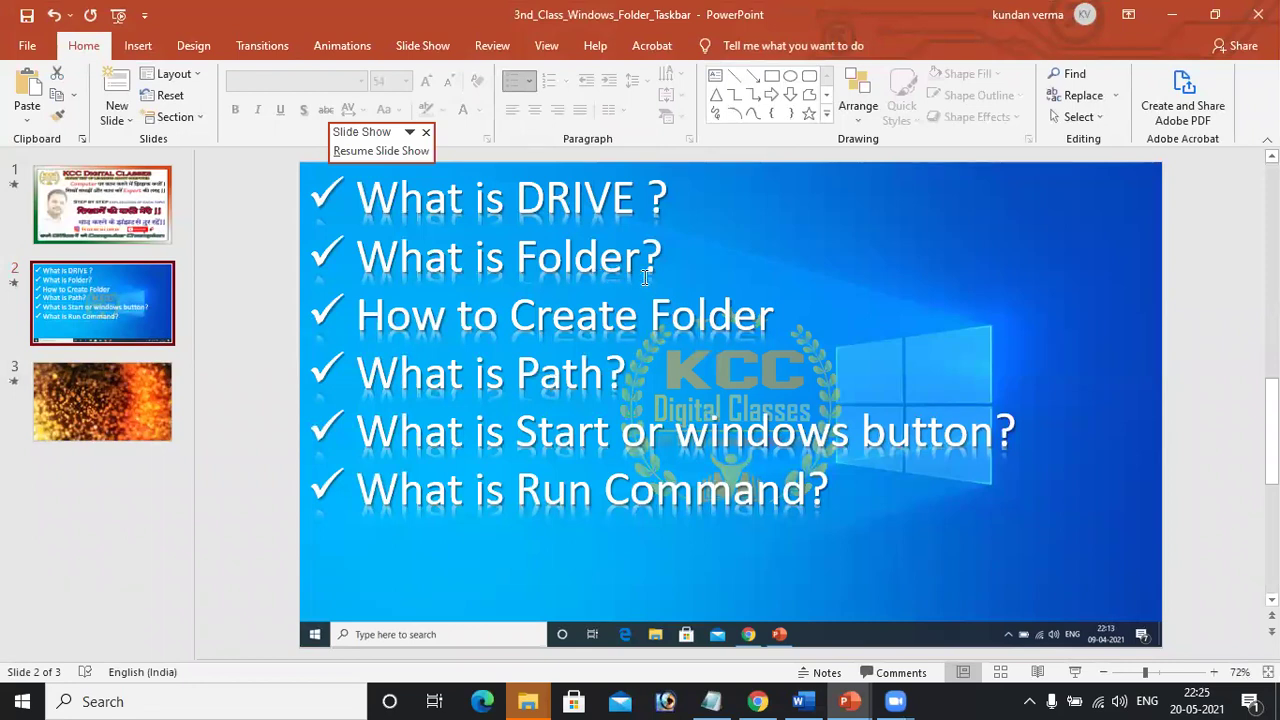
pyautogui.click(1175, 18)
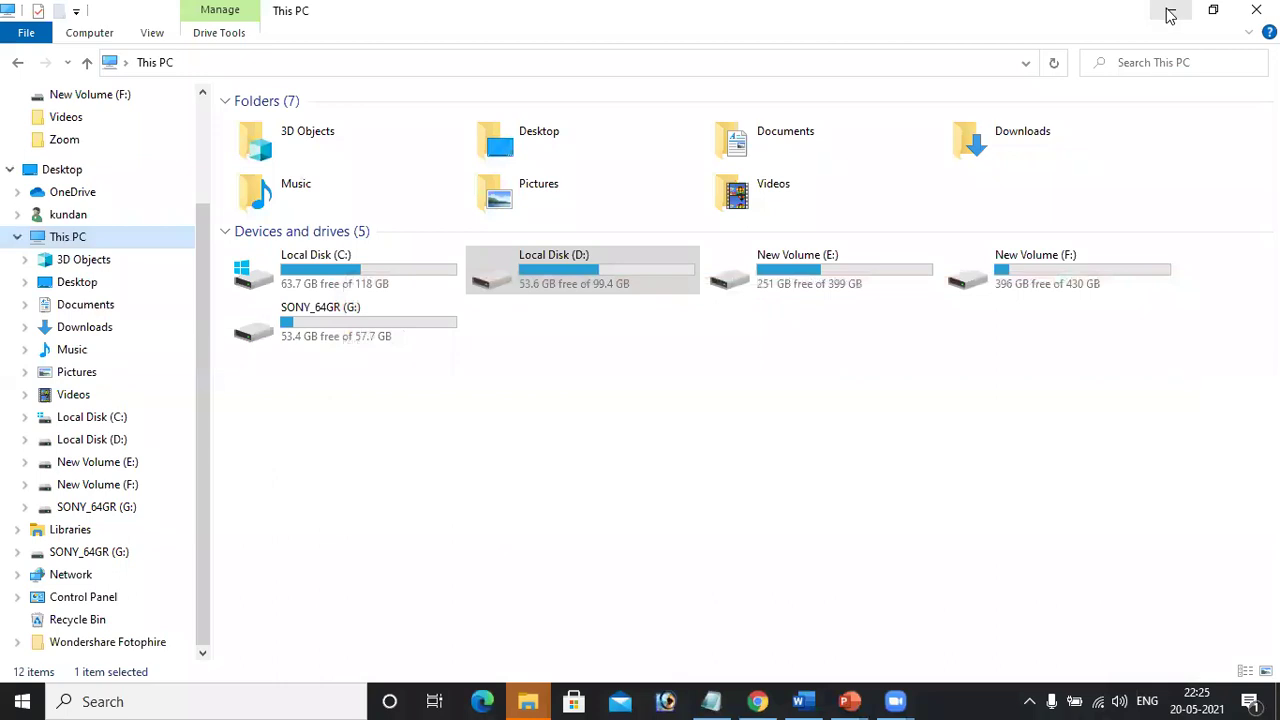
# Step: Clear the remaining windows and the slide show off the desktop, and create a new folder there with its default name
pyautogui.click(1172, 14)
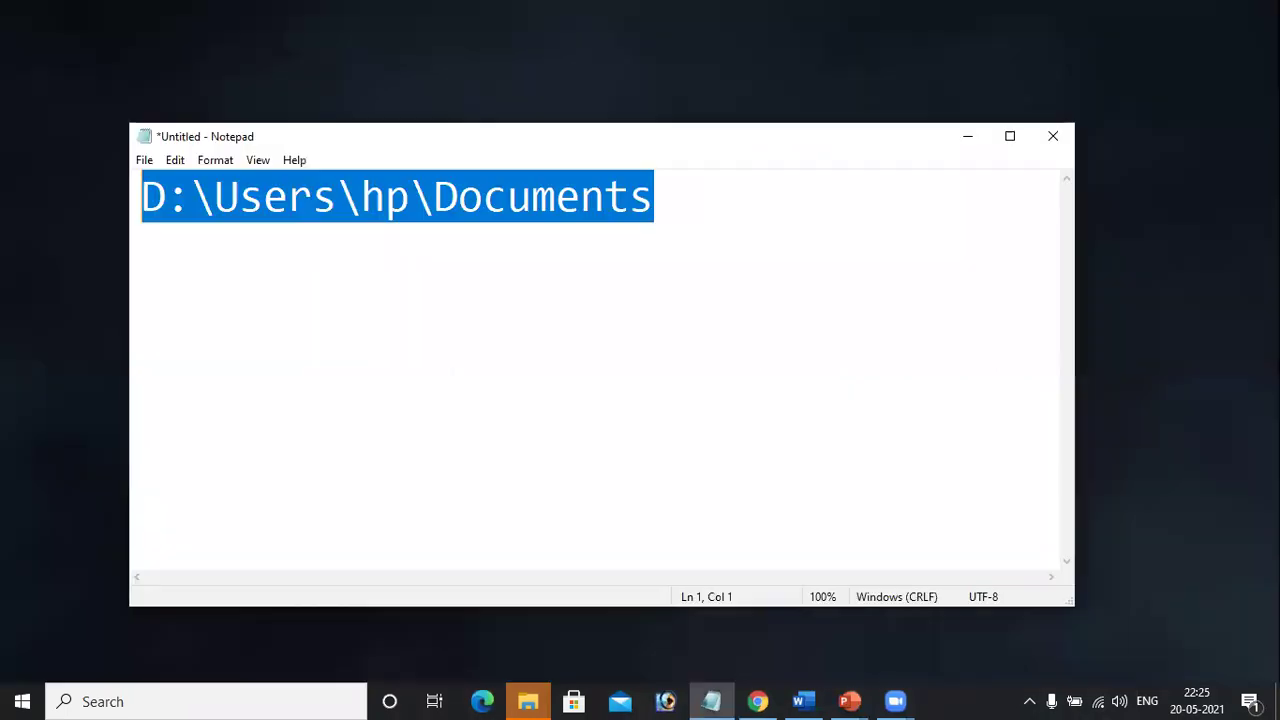
pyautogui.click(967, 138)
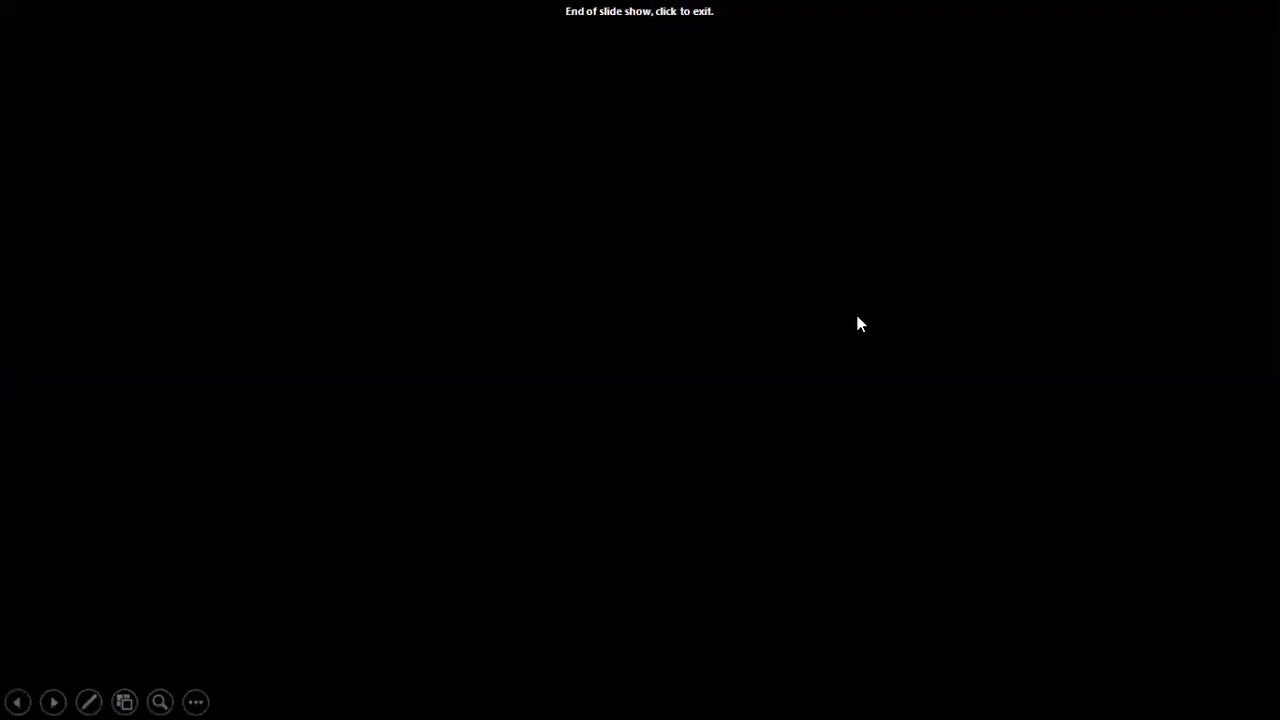
pyautogui.click(754, 280)
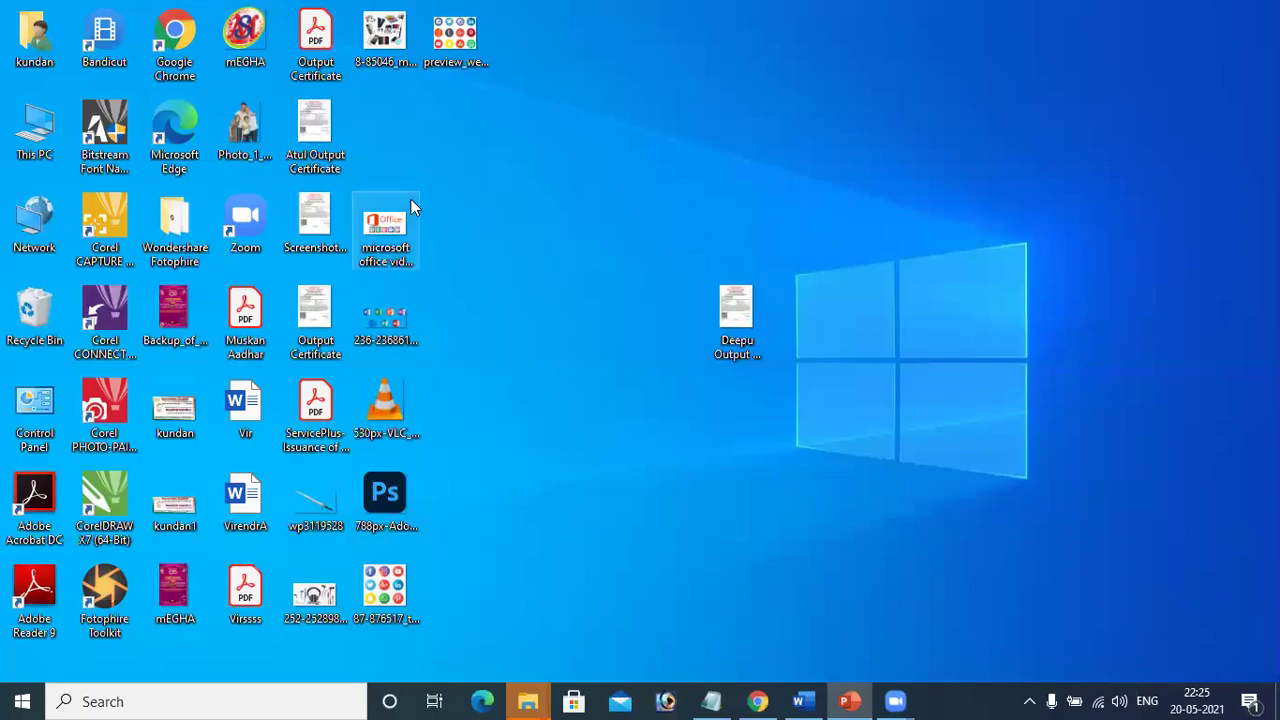
pyautogui.click(560, 217)
pyautogui.hotkey('ctrl', 'shift', 'n')
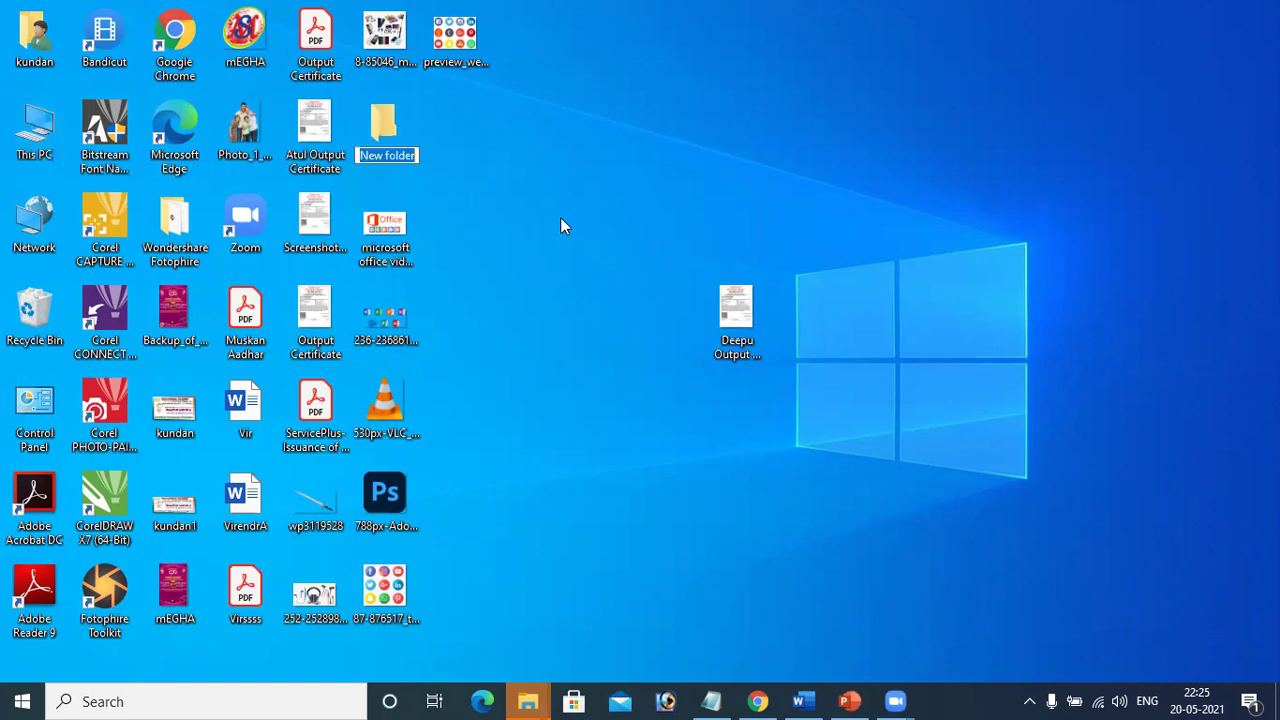
pyautogui.press('Return')
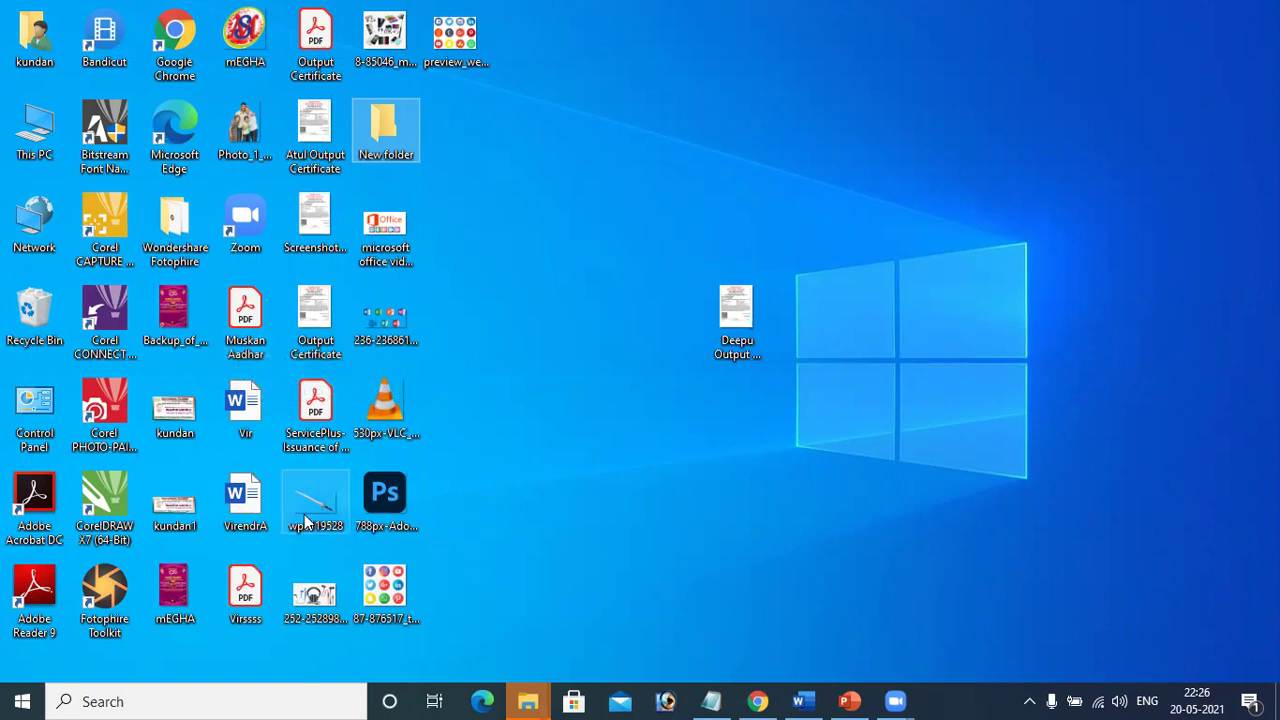
# Step: Open This PC in a maximized window and go to the morning folder inside BIRTHDAY on New Volume (E:)
pyautogui.click(47, 148)
pyautogui.doubleClick(47, 148)
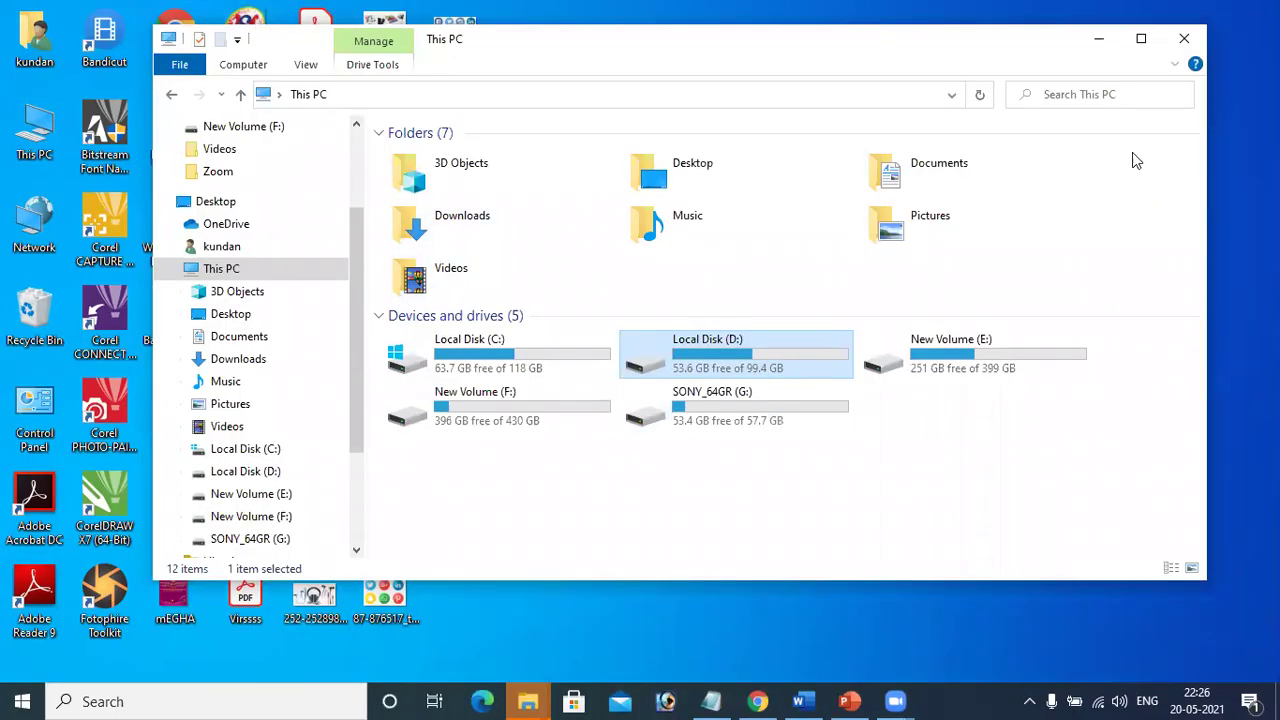
pyautogui.click(1141, 38)
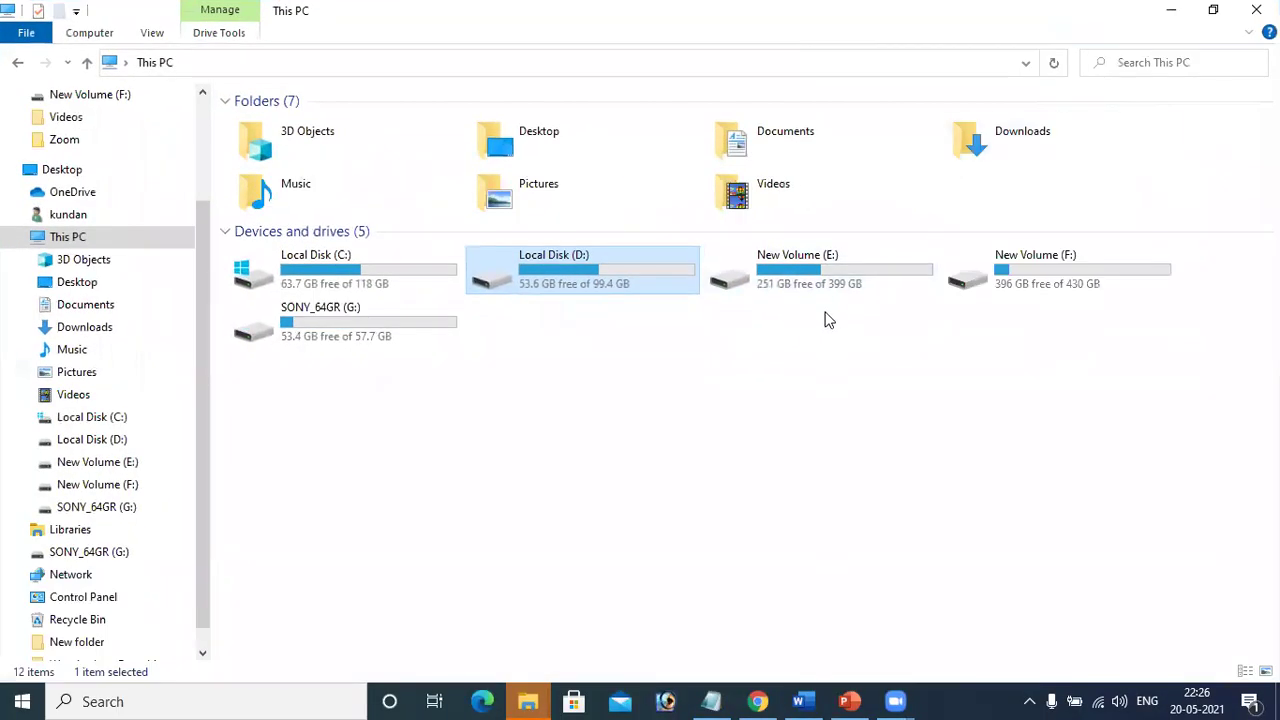
pyautogui.doubleClick(856, 268)
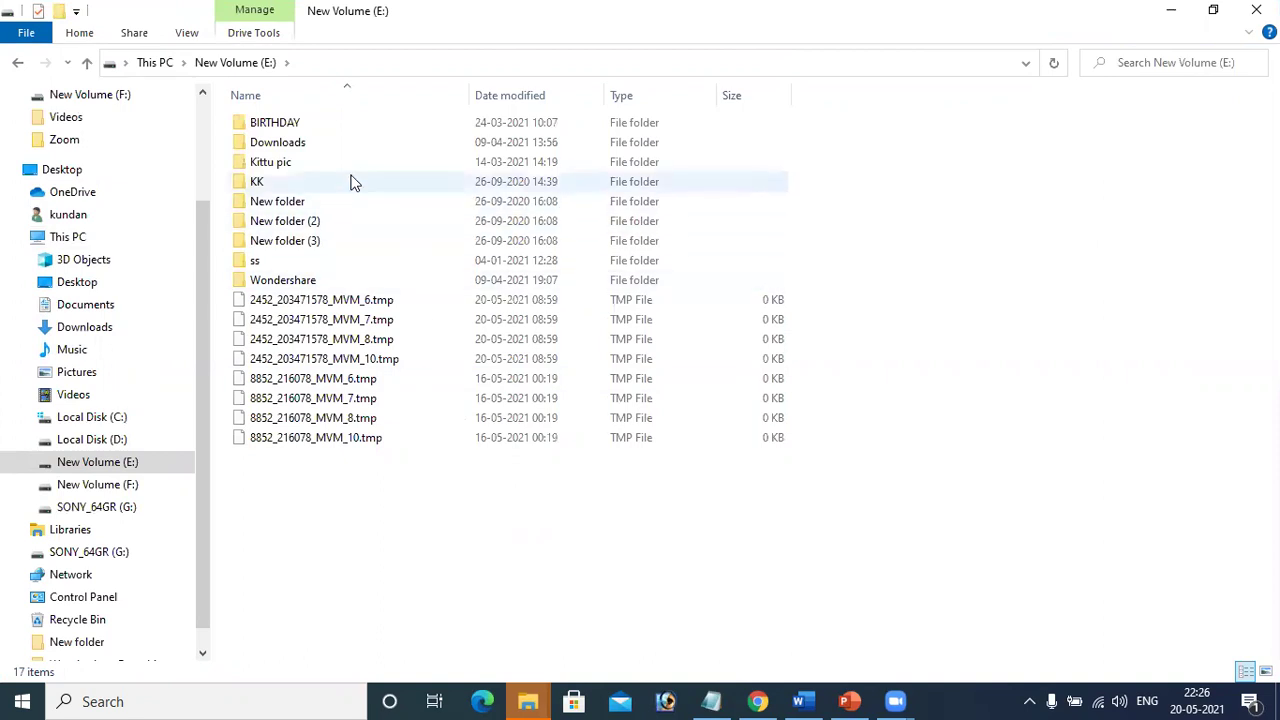
pyautogui.moveTo(299, 129)
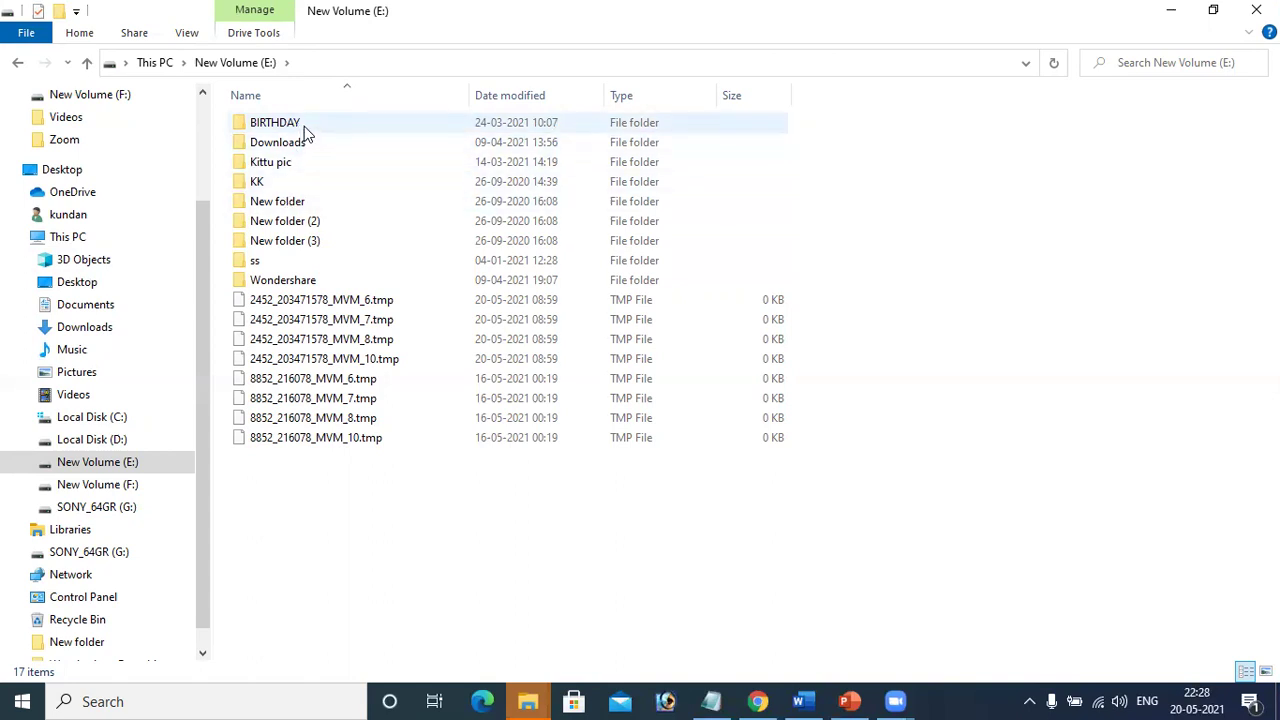
pyautogui.doubleClick(305, 127)
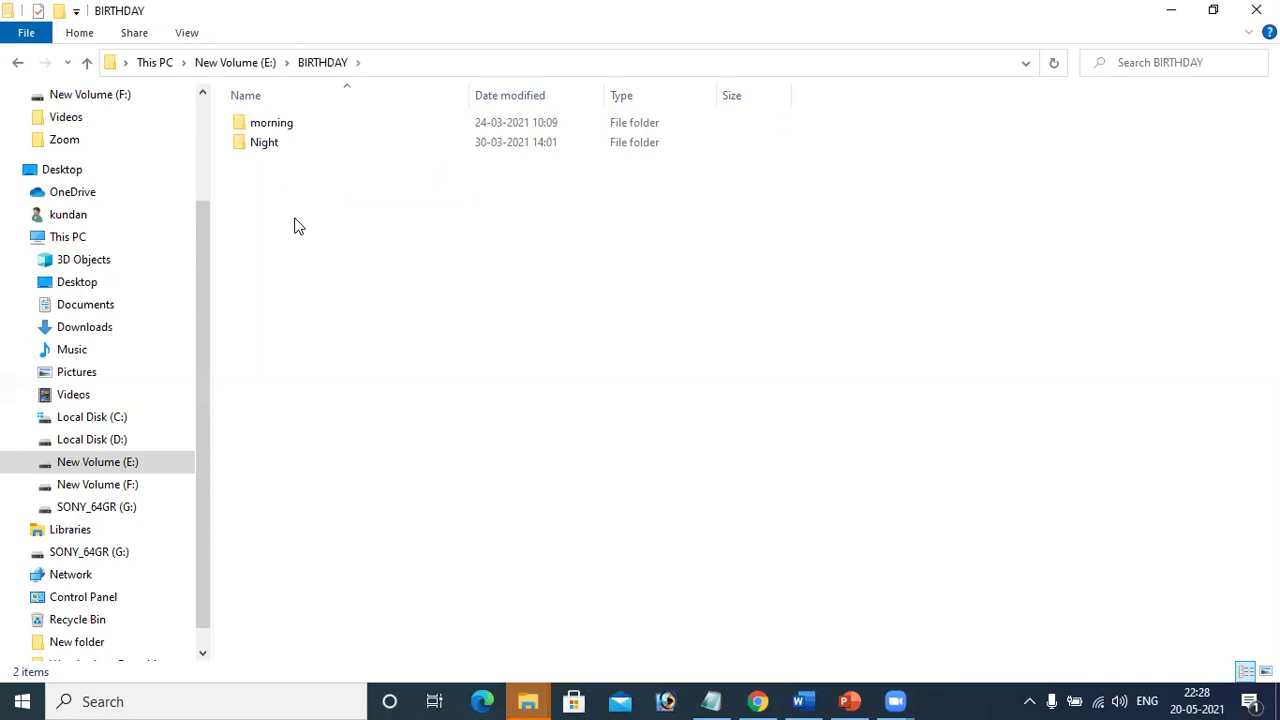
pyautogui.doubleClick(292, 134)
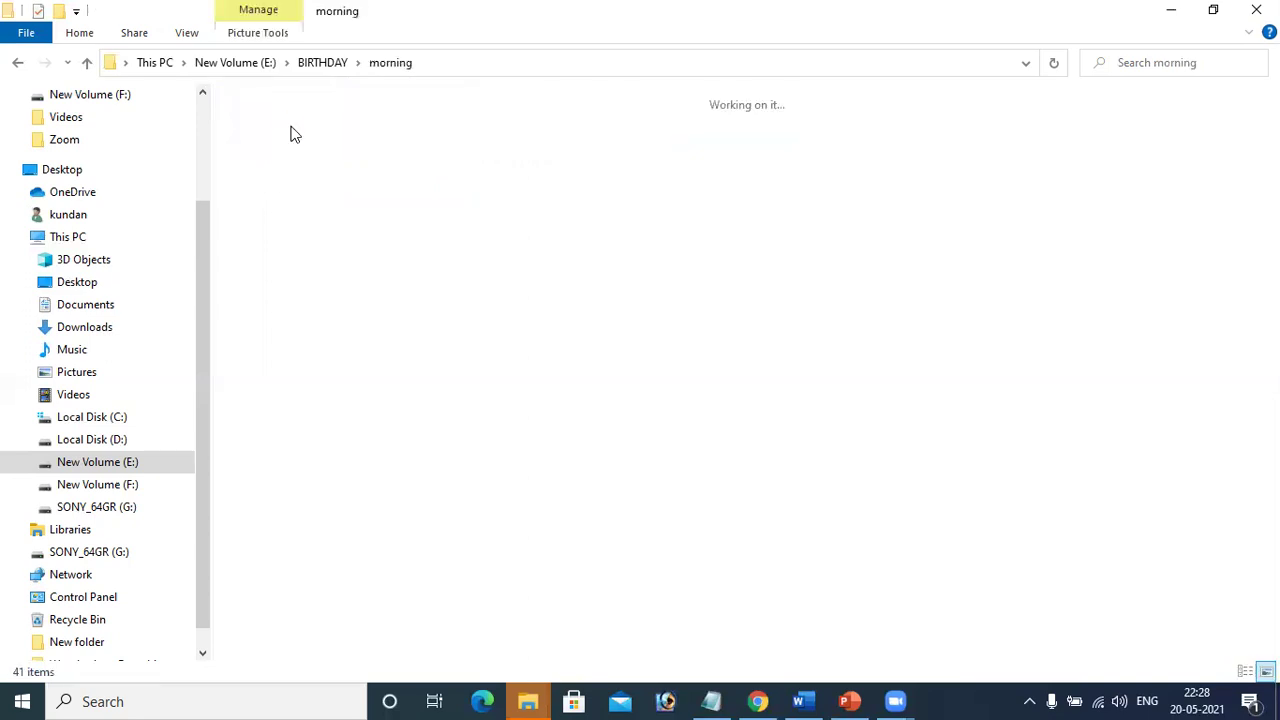
# Step: Copy the folder path E:\BIRTHDAY\morning onto a new line in the Notepad document and minimize Notepad
pyautogui.click(451, 74)
pyautogui.hotkey('ctrl', 'c')
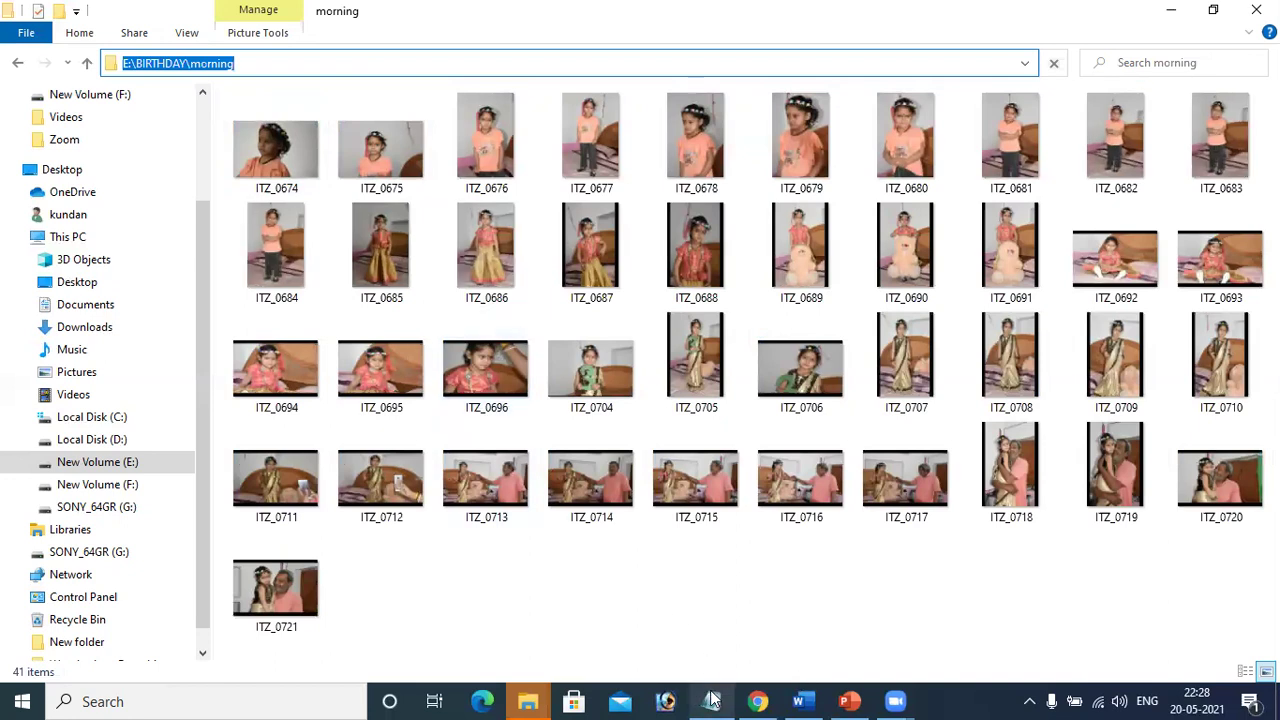
pyautogui.hotkey('alt', 'Tab')
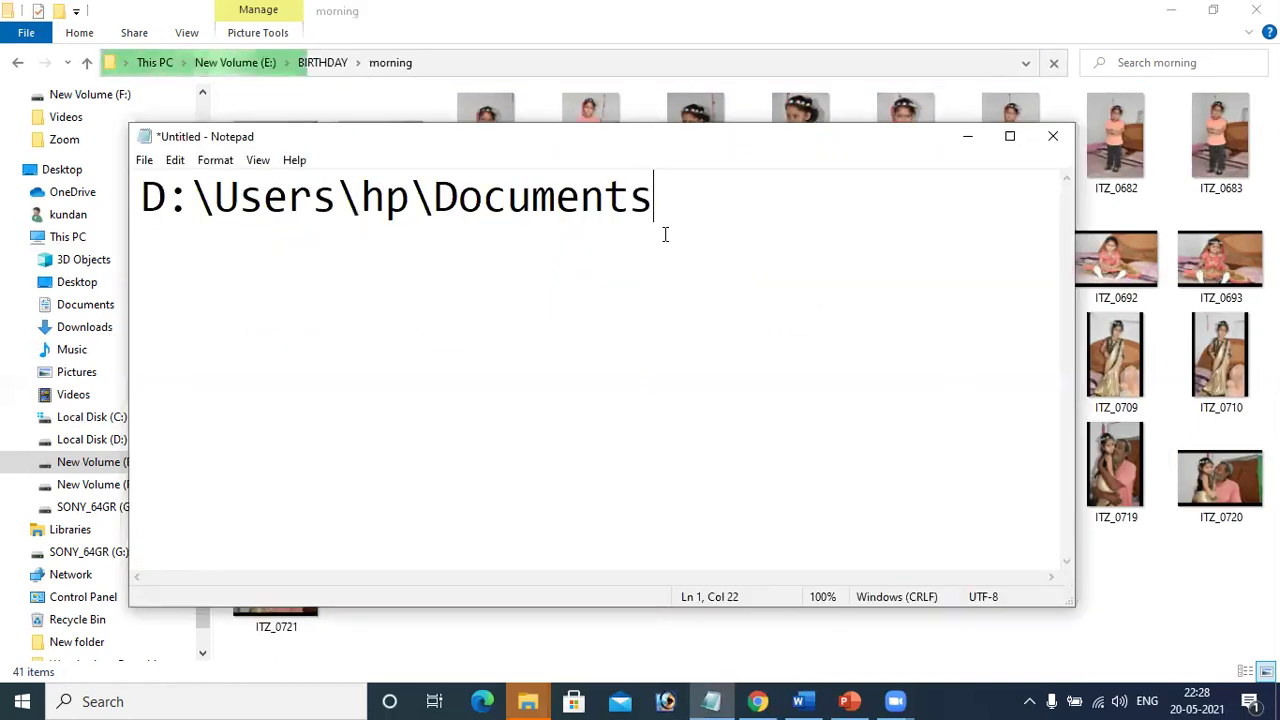
pyautogui.press('Return')
pyautogui.hotkey('ctrl', 'v')
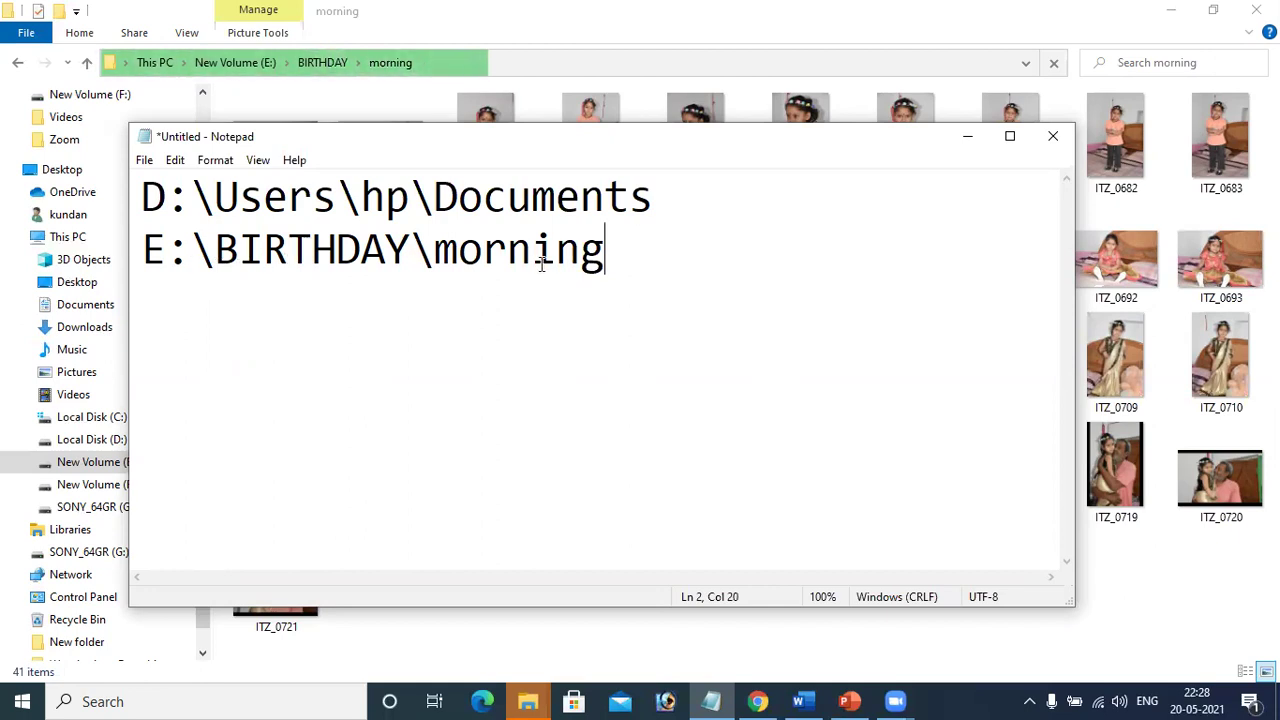
pyautogui.click(968, 145)
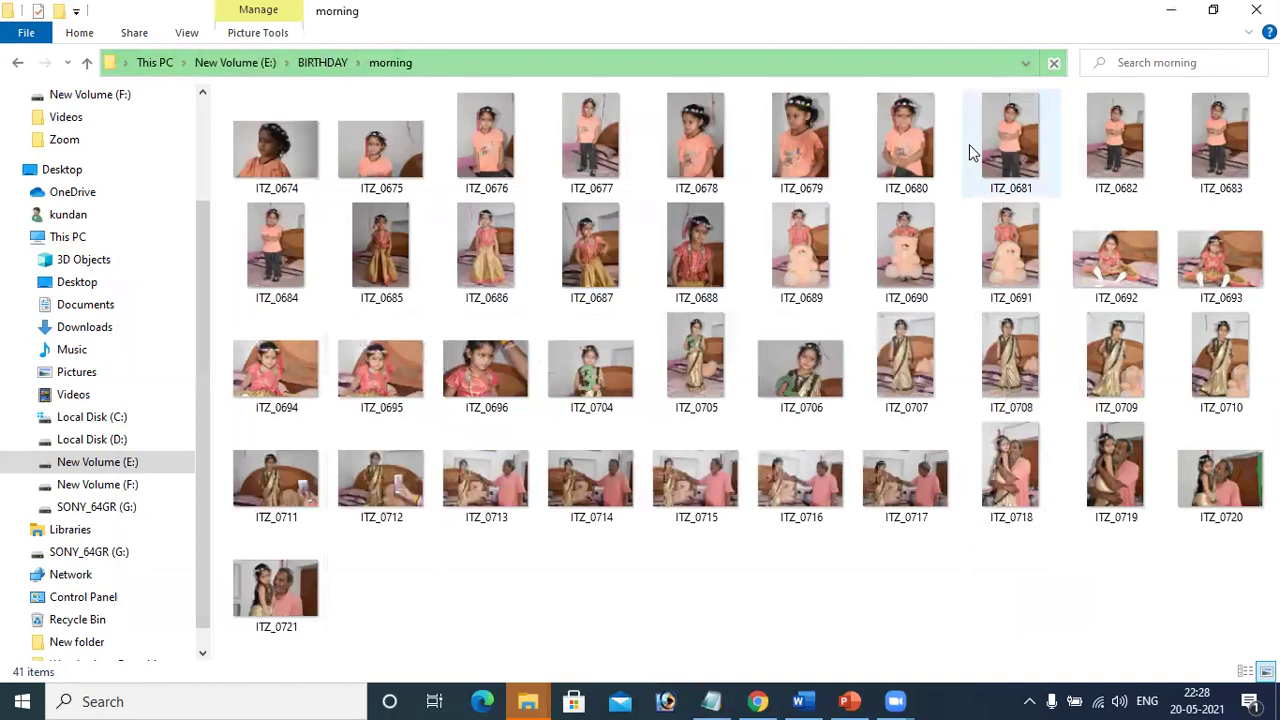
# Step: Return to the desktop and move the four files from the certificate image below the Output Certificate PDF through the ServicePlus PDF into New folder
pyautogui.click(1168, 18)
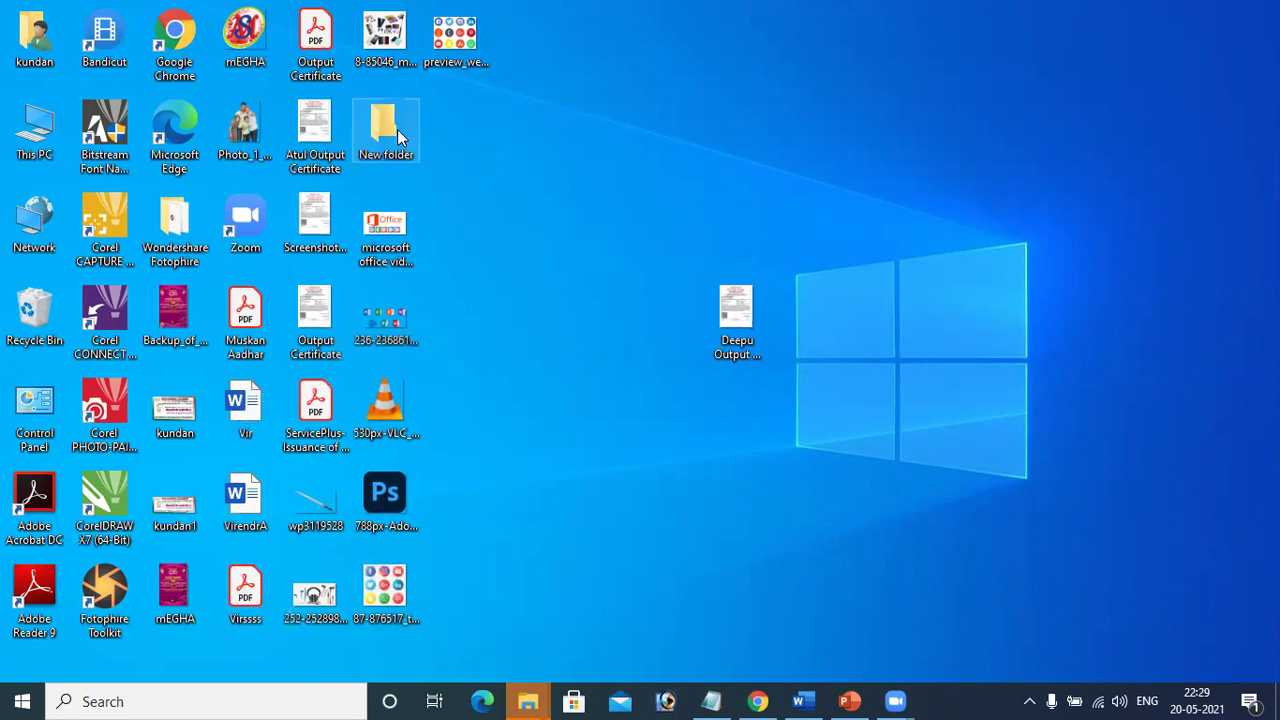
pyautogui.click(320, 172)
pyautogui.keyDown('shift'); pyautogui.click(318, 310); pyautogui.keyUp('shift')
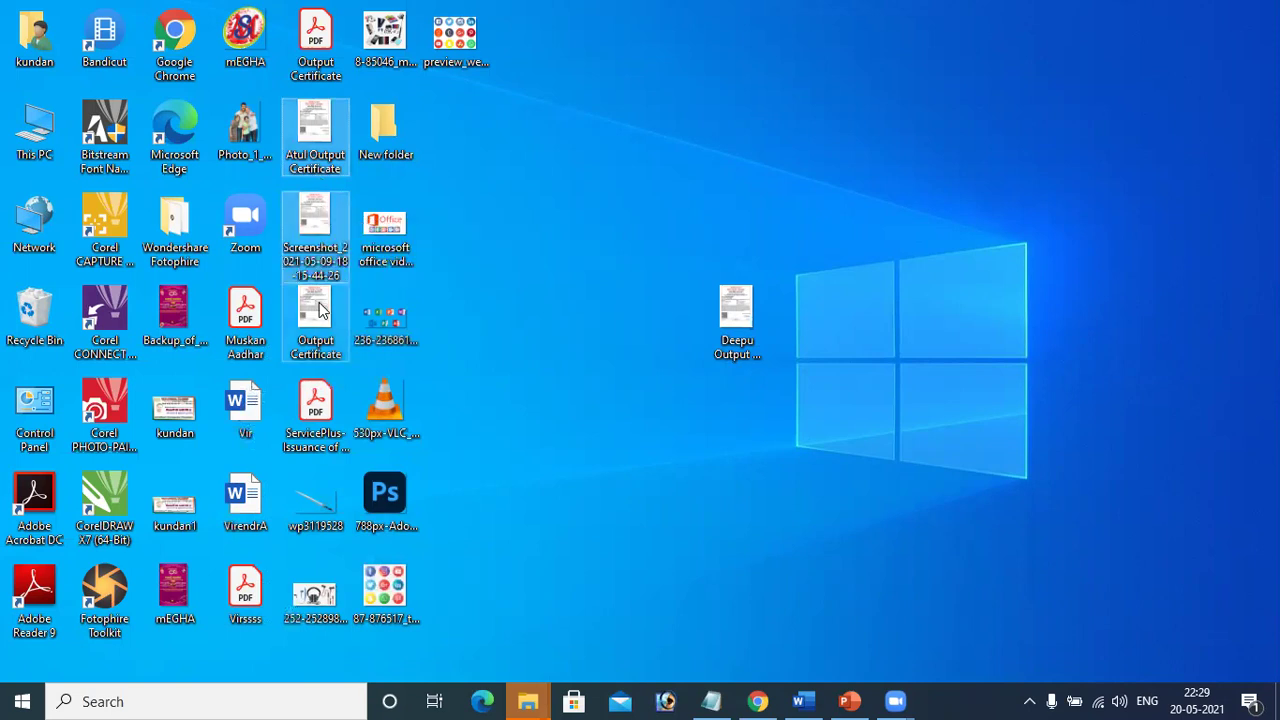
pyautogui.hotkey('shift', 'Down')
pyautogui.moveTo(320, 325); pyautogui.dragTo(384, 125)
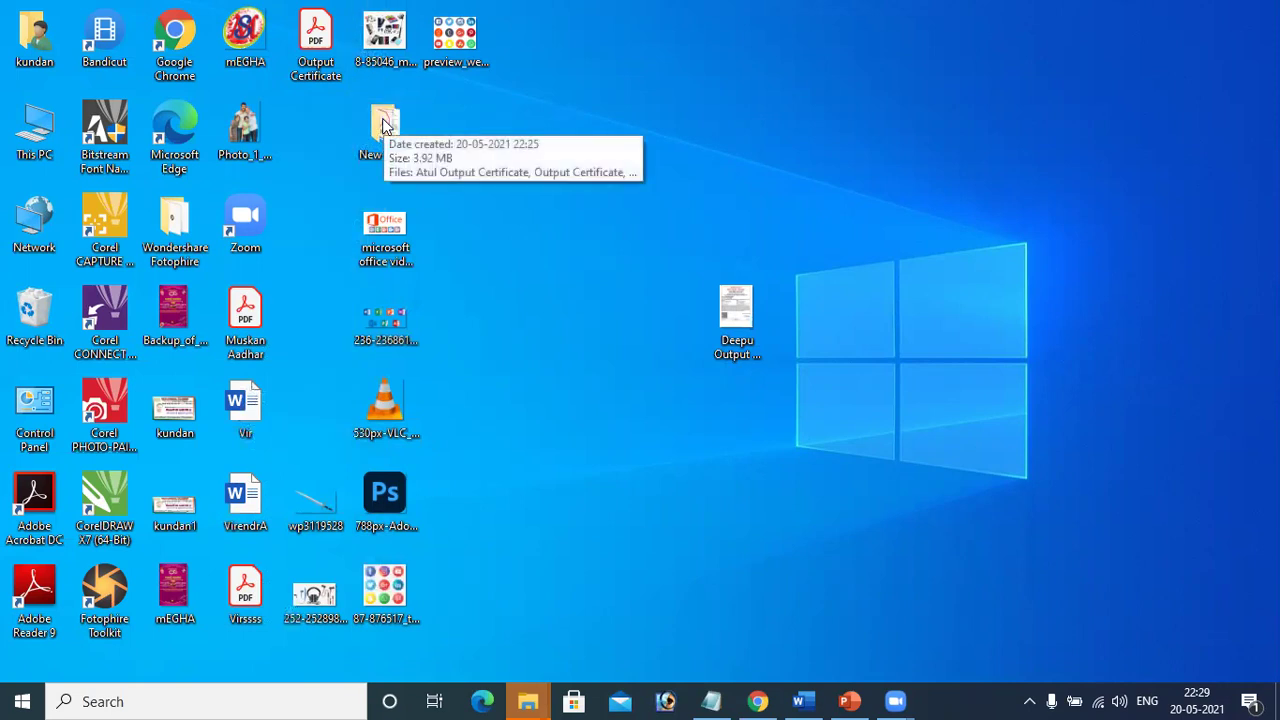
# Step: Move the four files below Zoom, the four below Wondershare Fotophire, and the seven images below and beside New folder into New folder
pyautogui.moveTo(283, 285); pyautogui.dragTo(236, 613)
pyautogui.moveTo(252, 328); pyautogui.dragTo(405, 138)
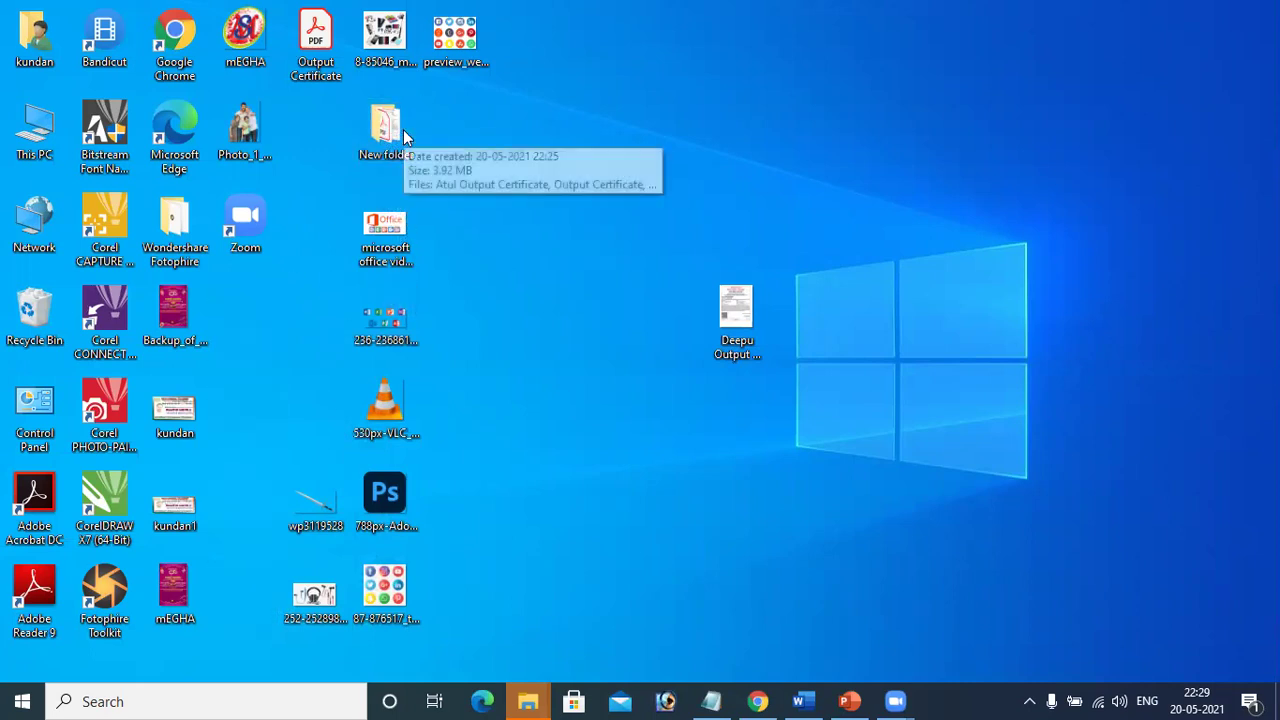
pyautogui.moveTo(250, 280); pyautogui.dragTo(157, 610)
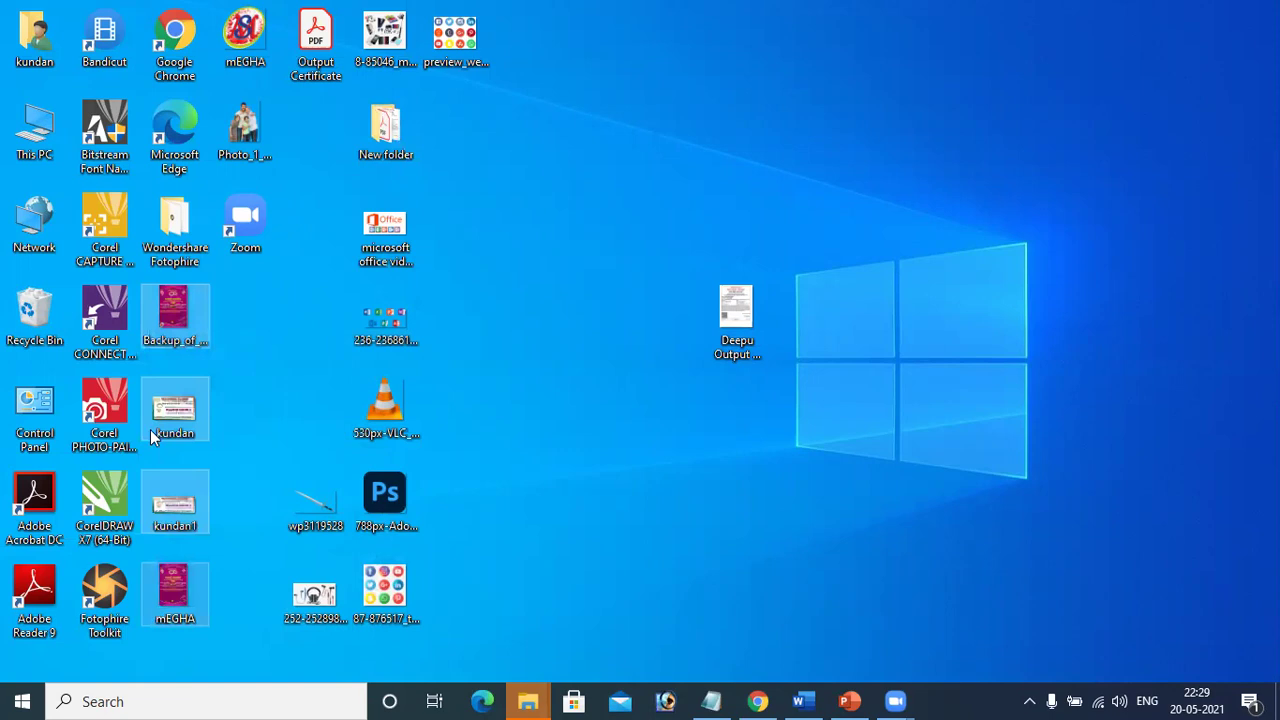
pyautogui.moveTo(175, 318); pyautogui.dragTo(397, 140)
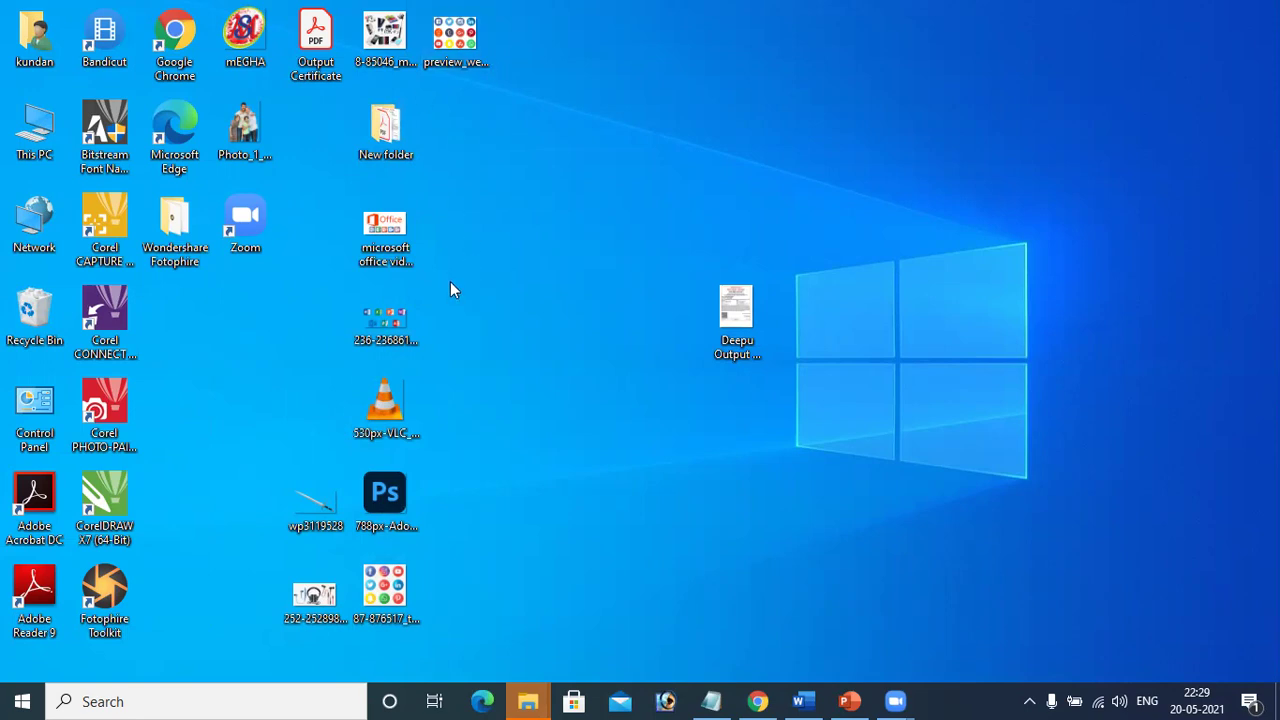
pyautogui.moveTo(440, 204); pyautogui.dragTo(315, 645)
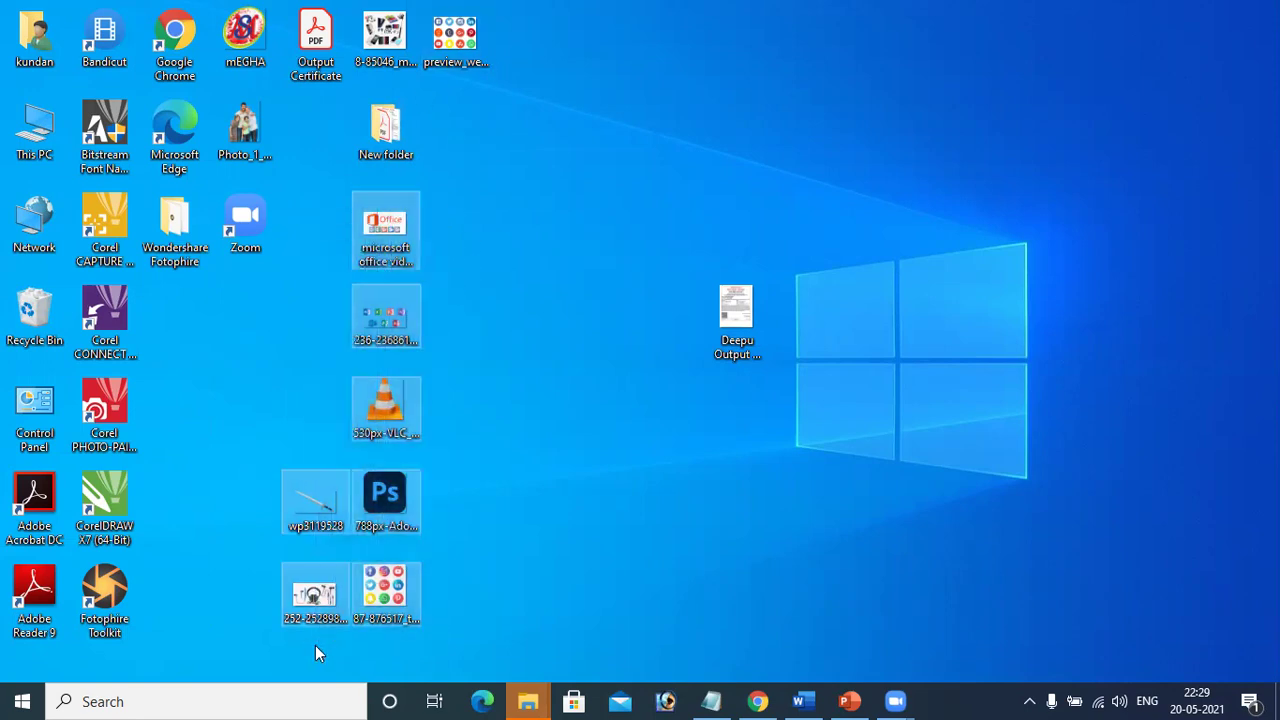
pyautogui.moveTo(418, 208); pyautogui.dragTo(399, 140)
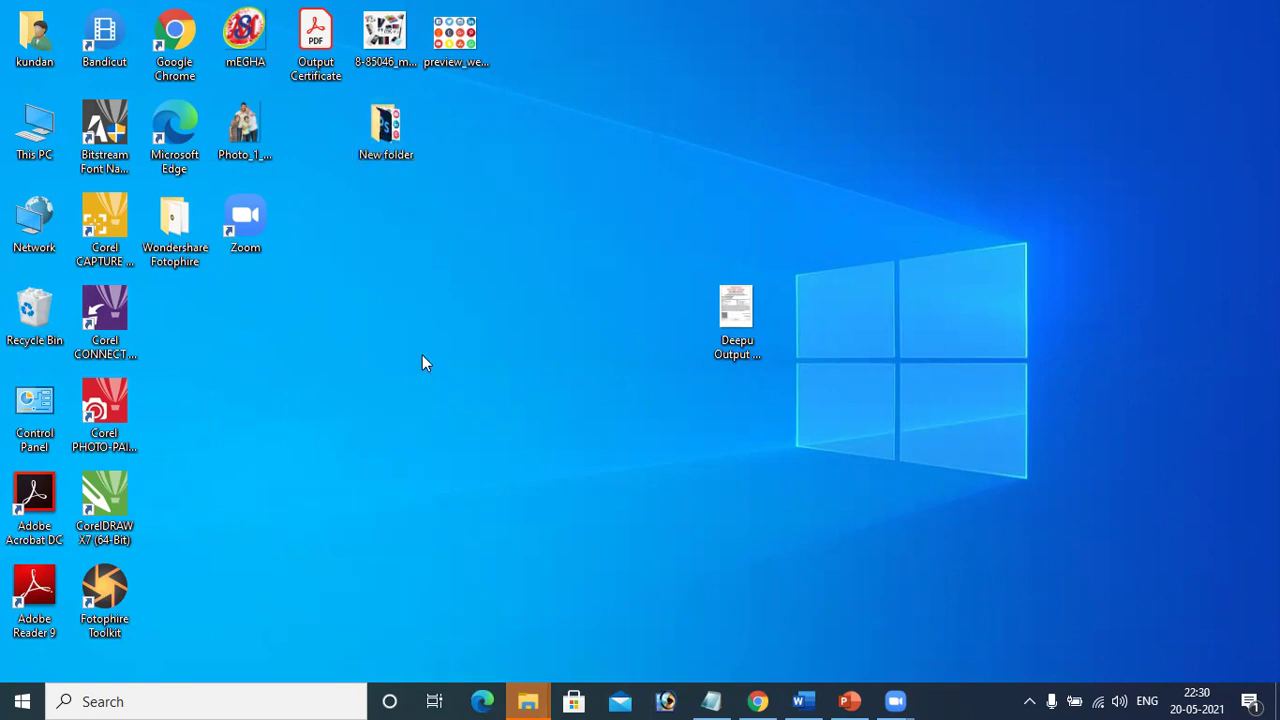
# Step: Create three more folders in empty areas of the desktop, keeping their default names
pyautogui.rightClick(542, 228)
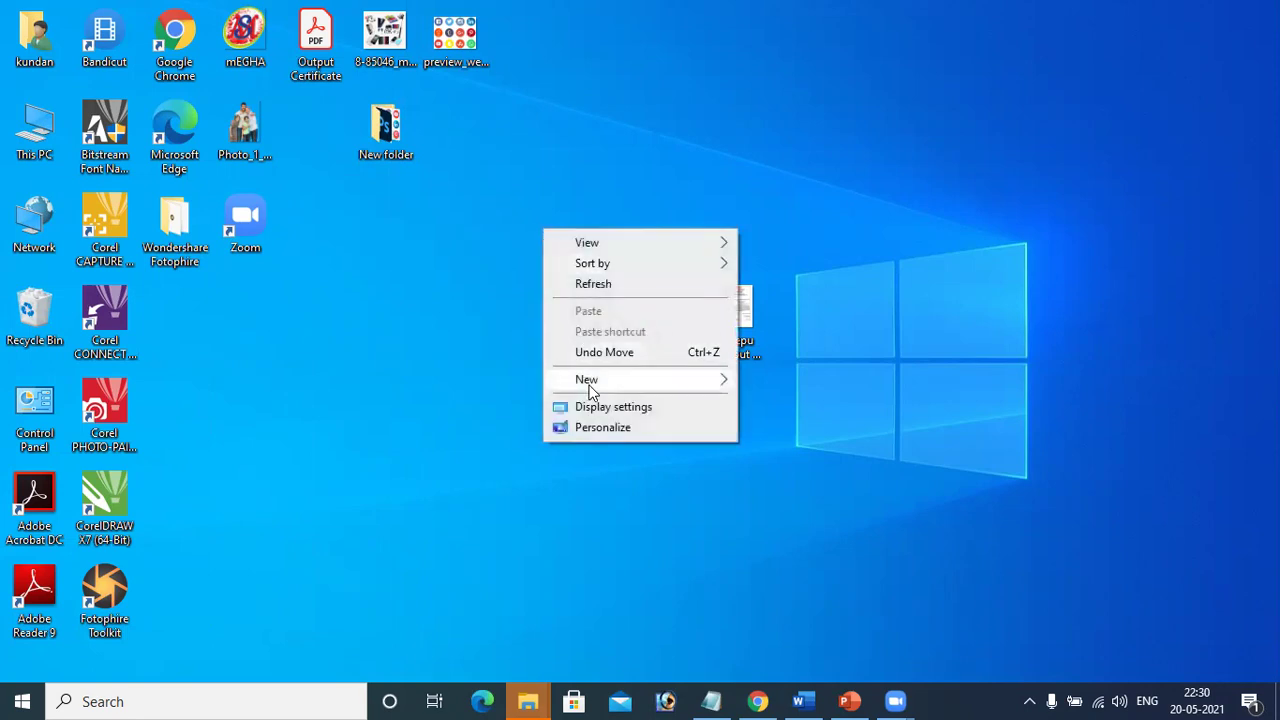
pyautogui.moveTo(589, 390)
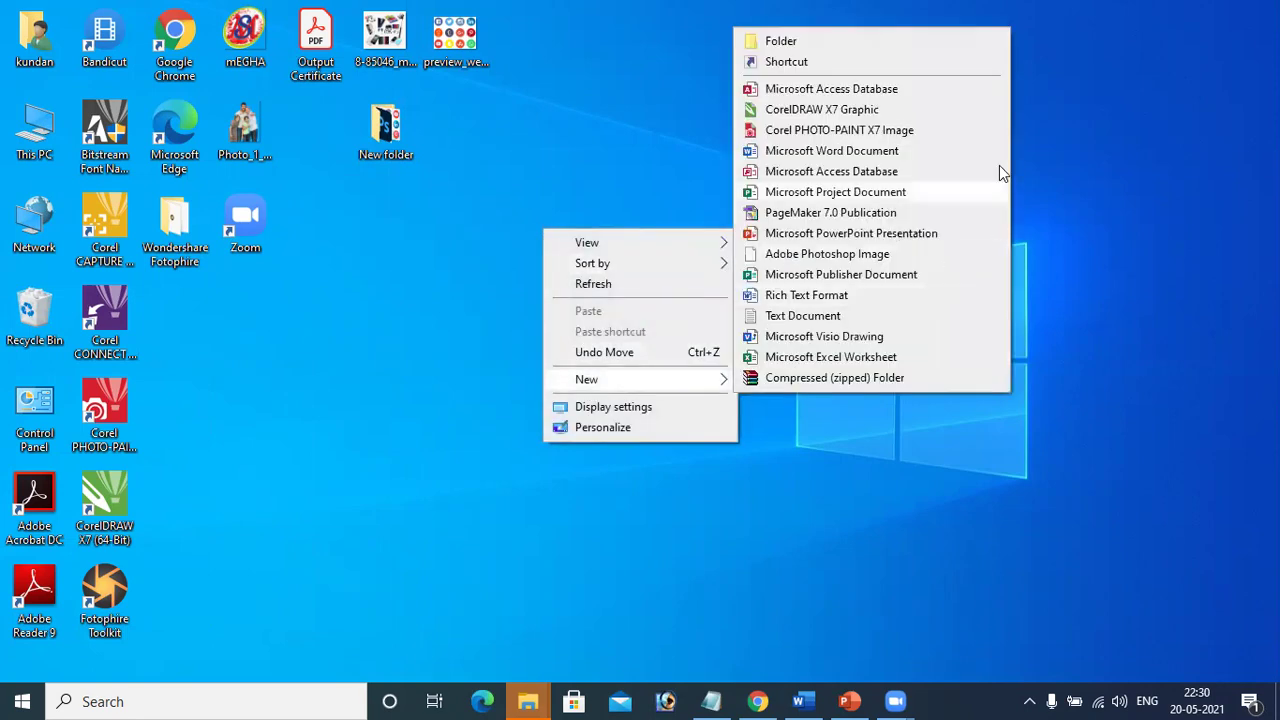
pyautogui.click(781, 41)
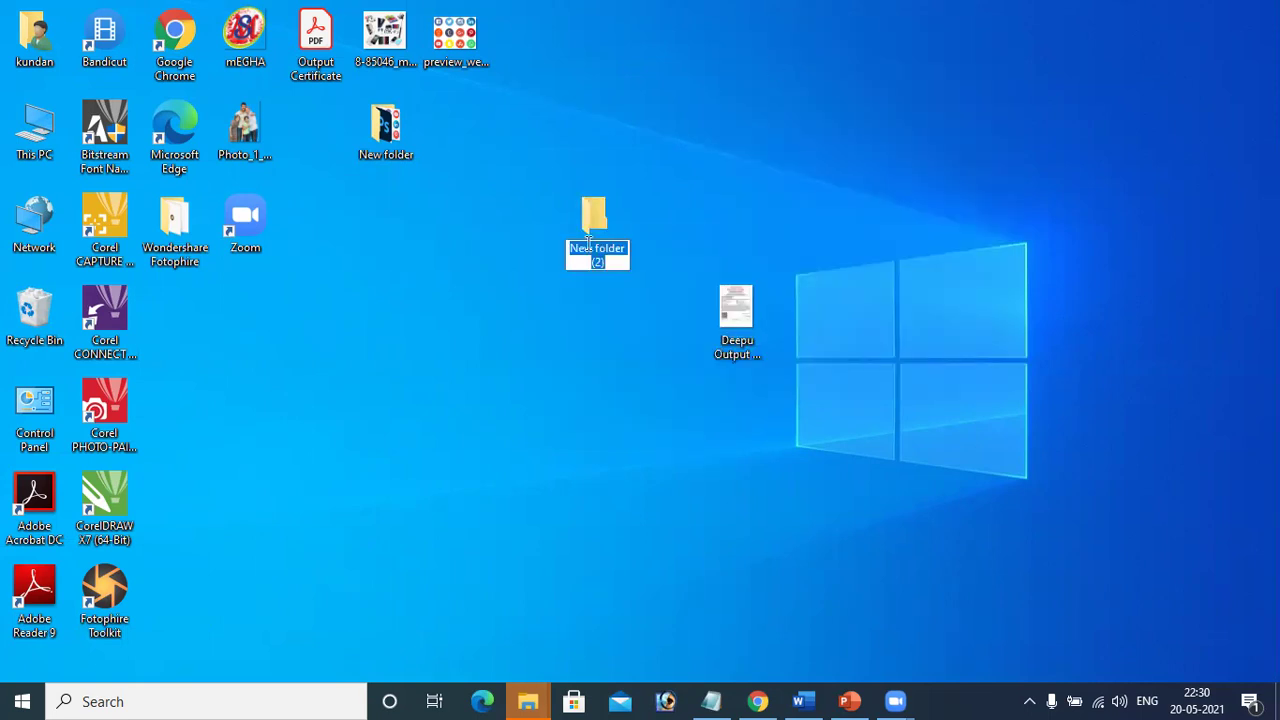
pyautogui.press('Return')
pyautogui.rightClick(544, 299)
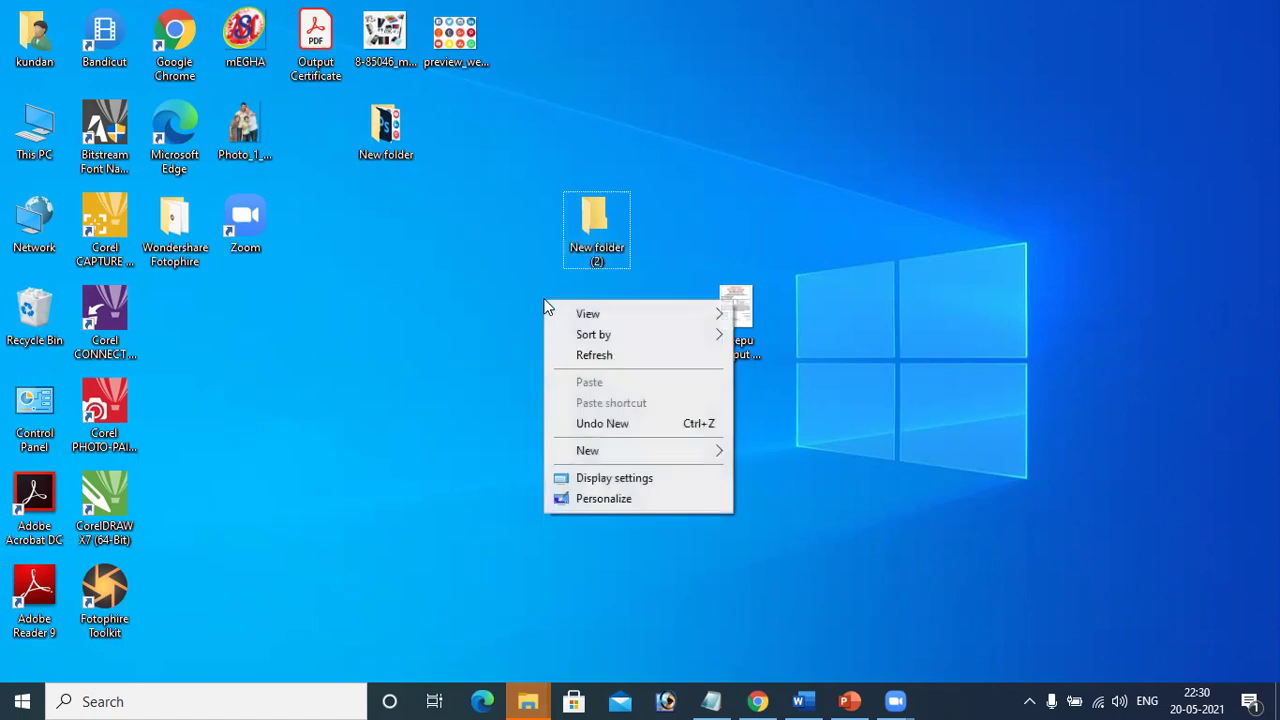
pyautogui.moveTo(597, 451)
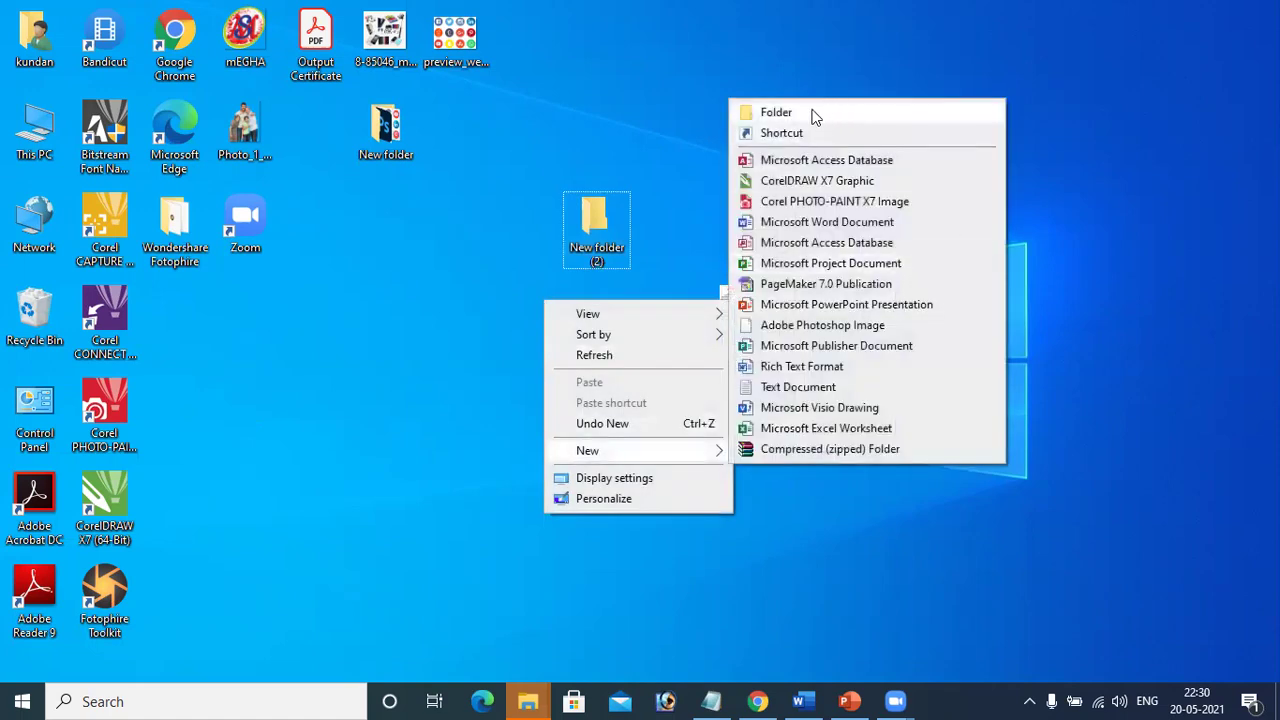
pyautogui.click(776, 112)
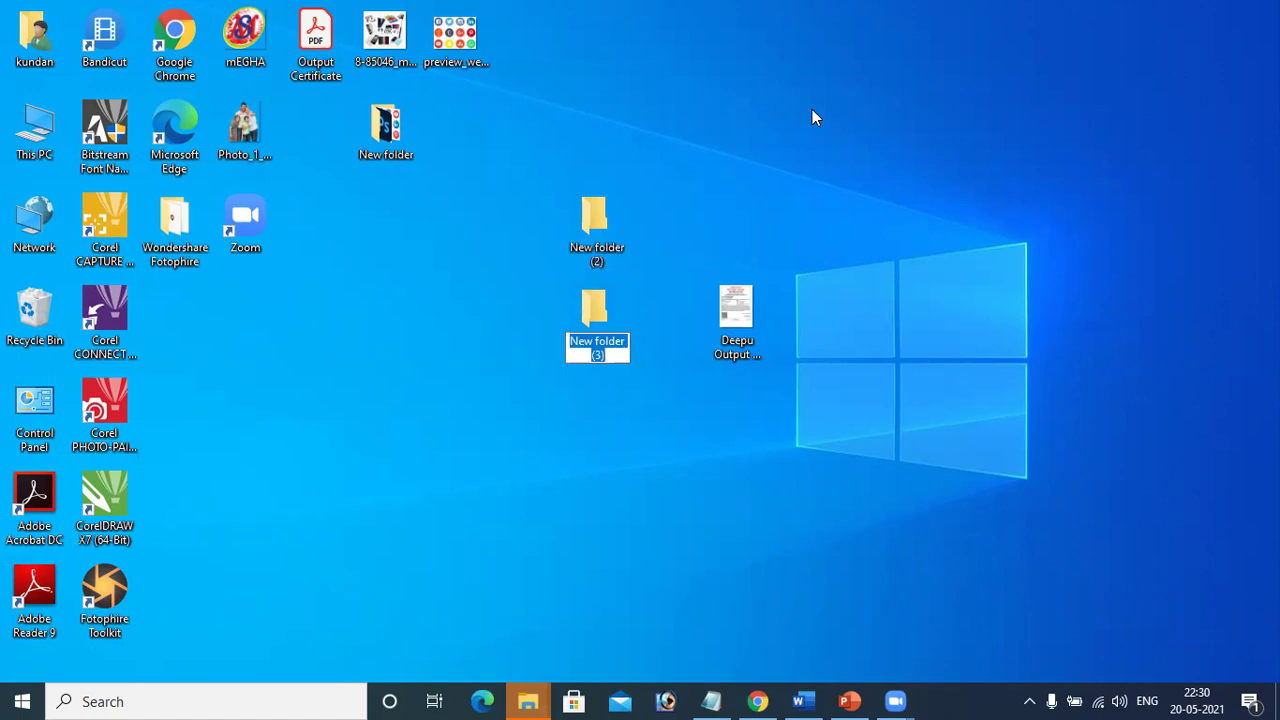
pyautogui.press('Return')
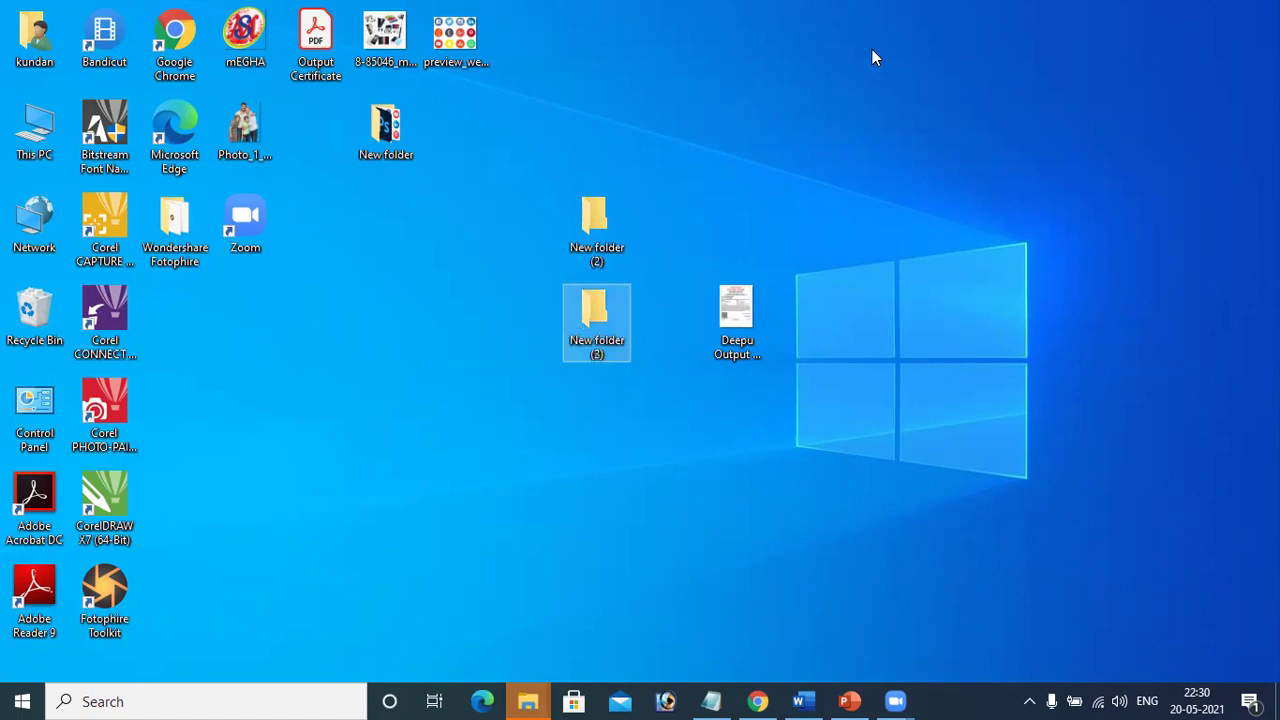
pyautogui.rightClick(872, 50)
pyautogui.moveTo(943, 206)
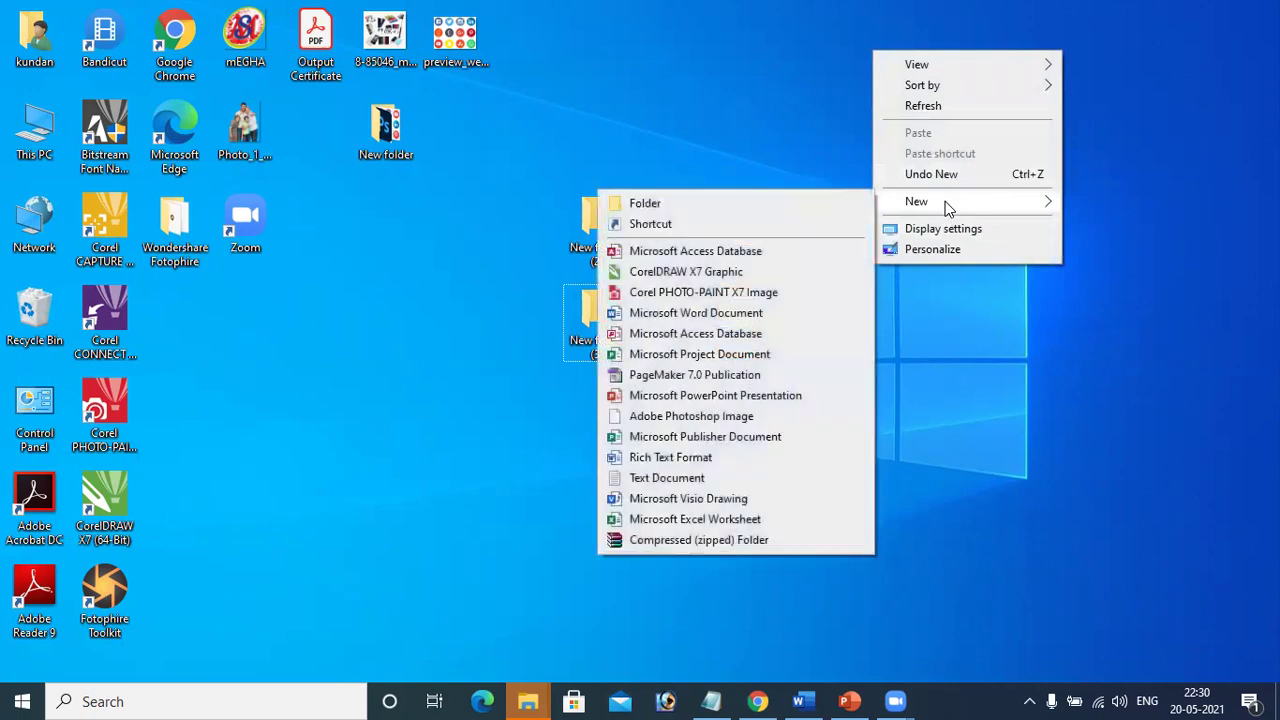
pyautogui.click(748, 203)
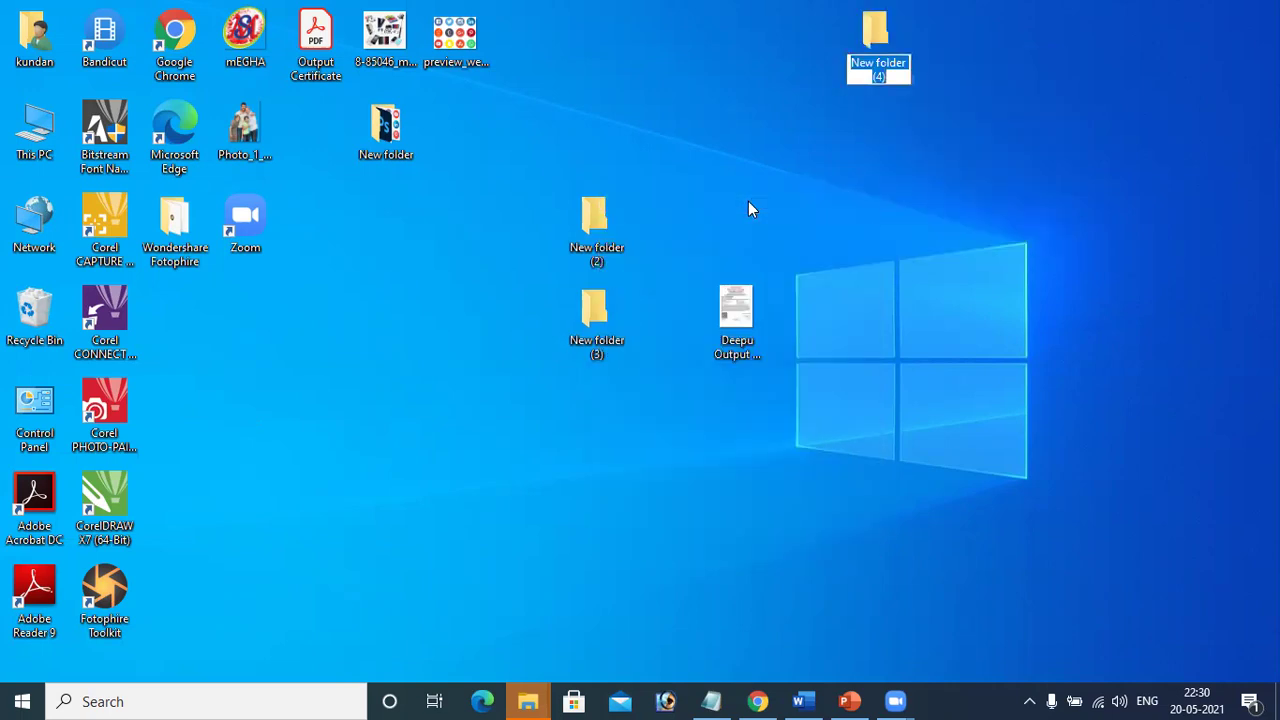
pyautogui.press('Return')
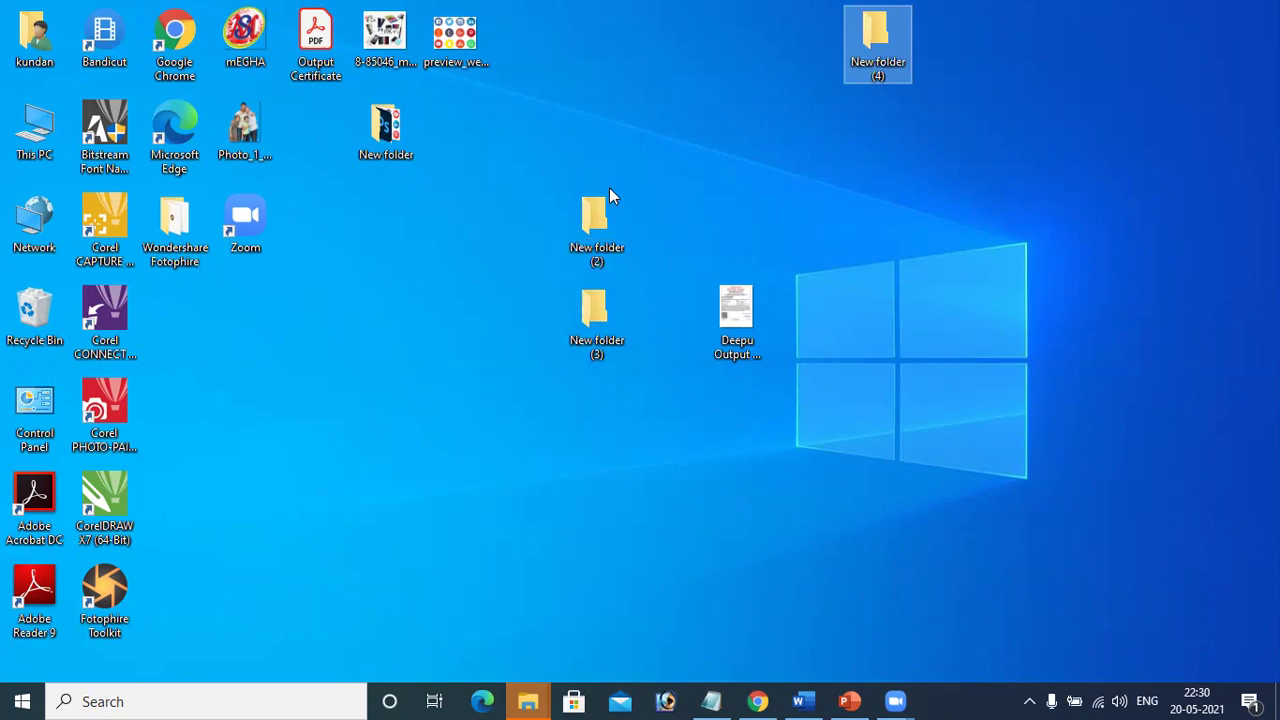
# Step: Set the desktop icons to small size and create another new folder on the desktop
pyautogui.click(595, 227)
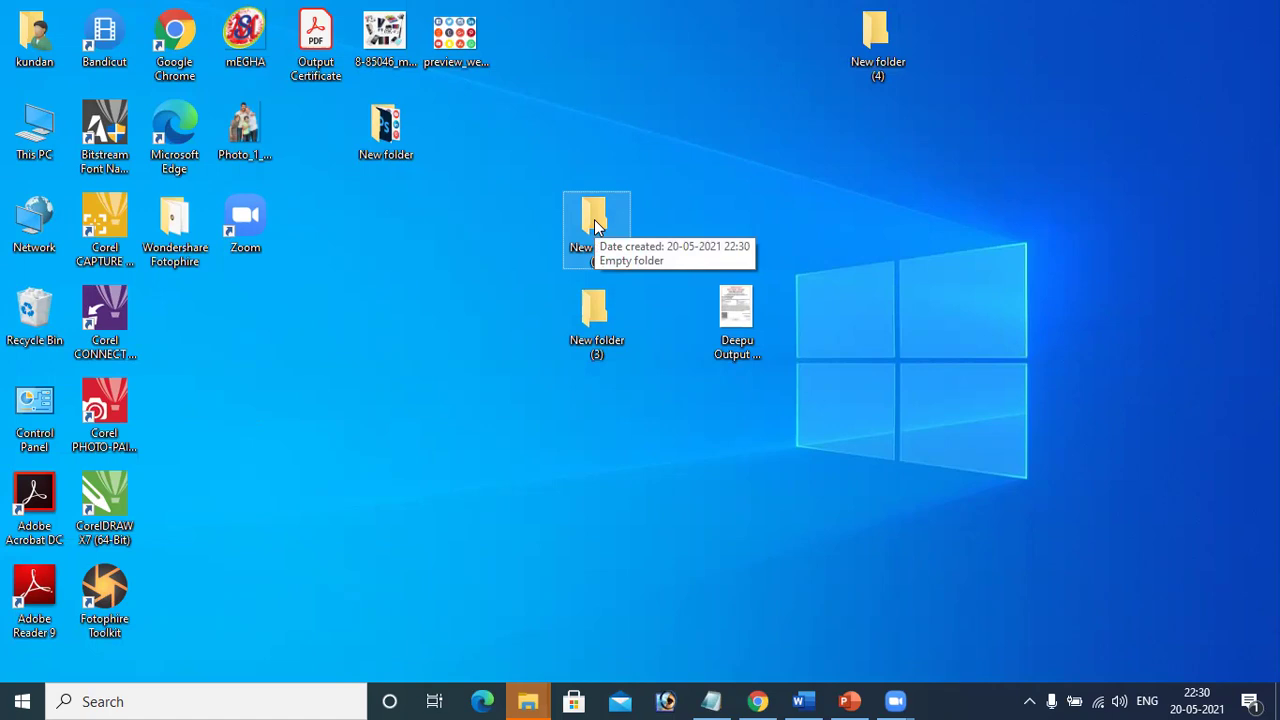
pyautogui.click(300, 347)
pyautogui.rightClick(300, 348)
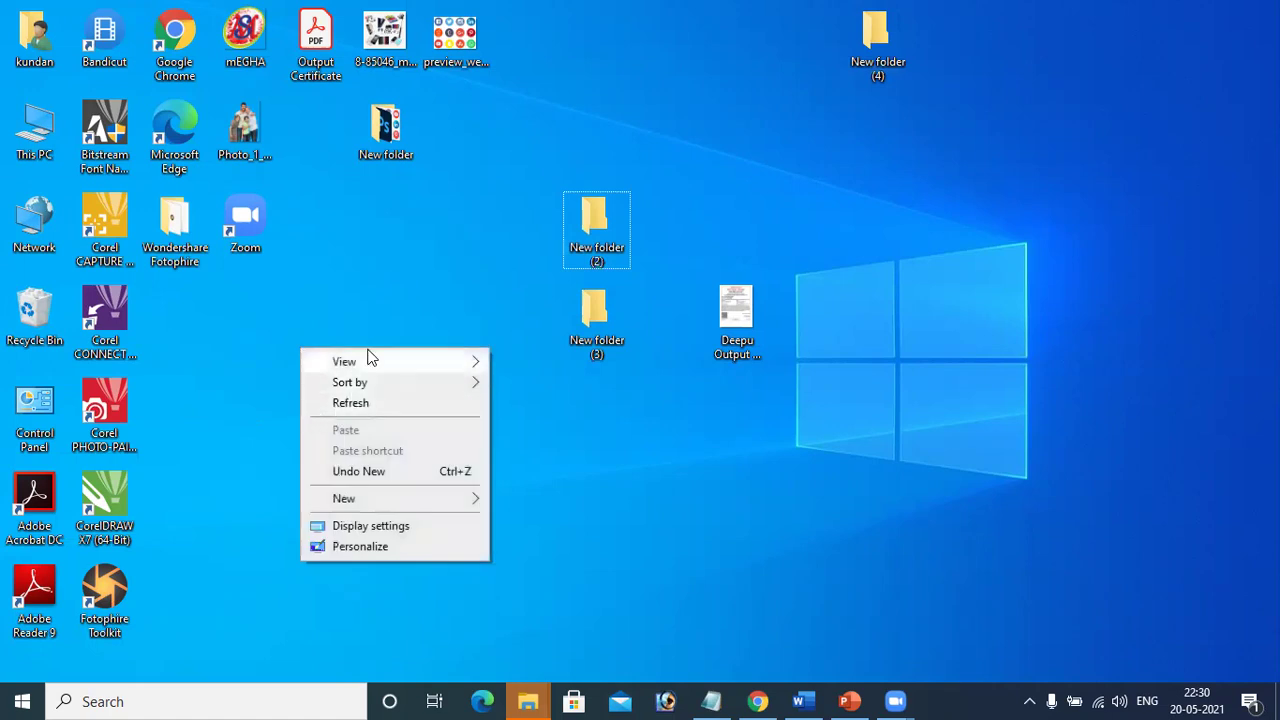
pyautogui.moveTo(369, 358)
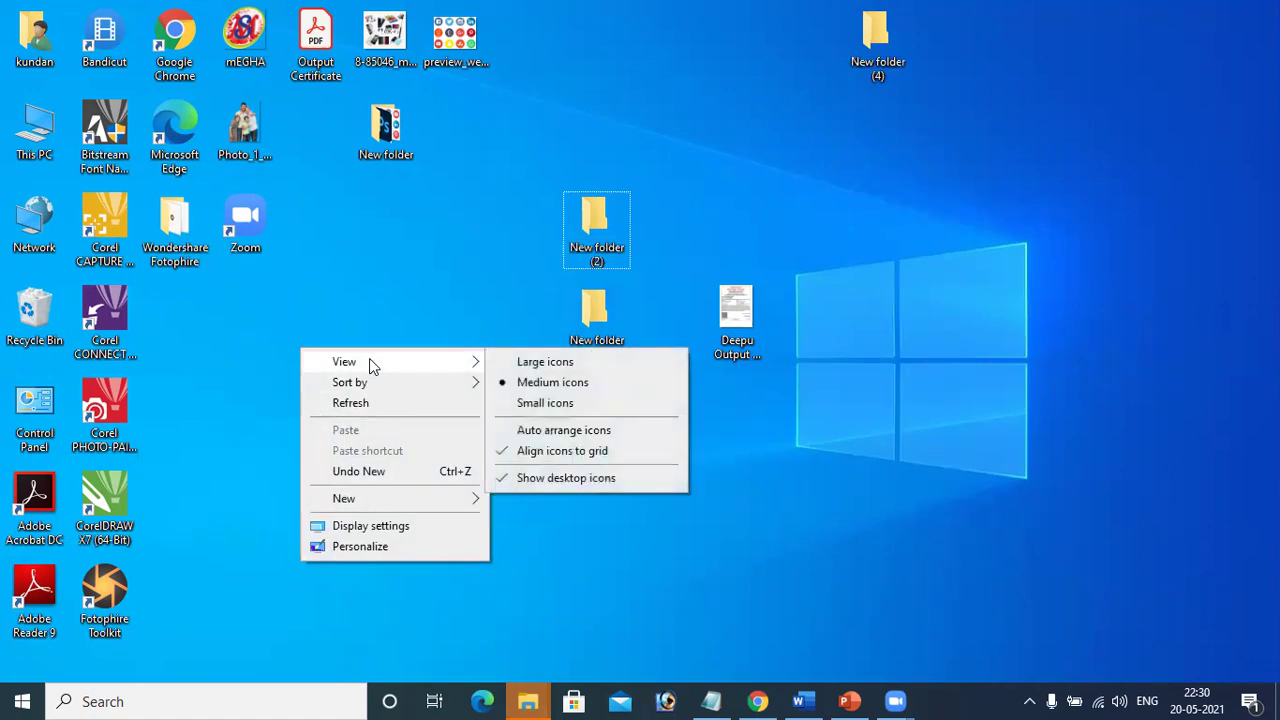
pyautogui.click(544, 404)
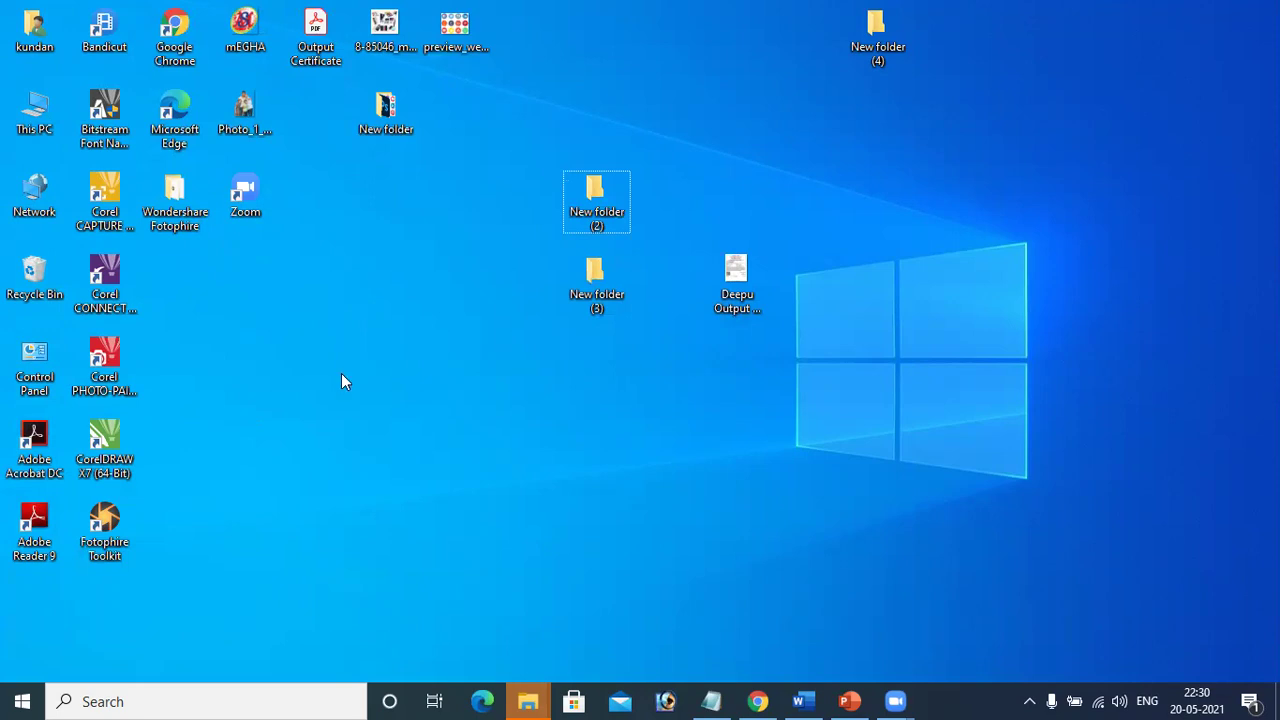
pyautogui.hotkey('ctrl', 'shift', 'n')
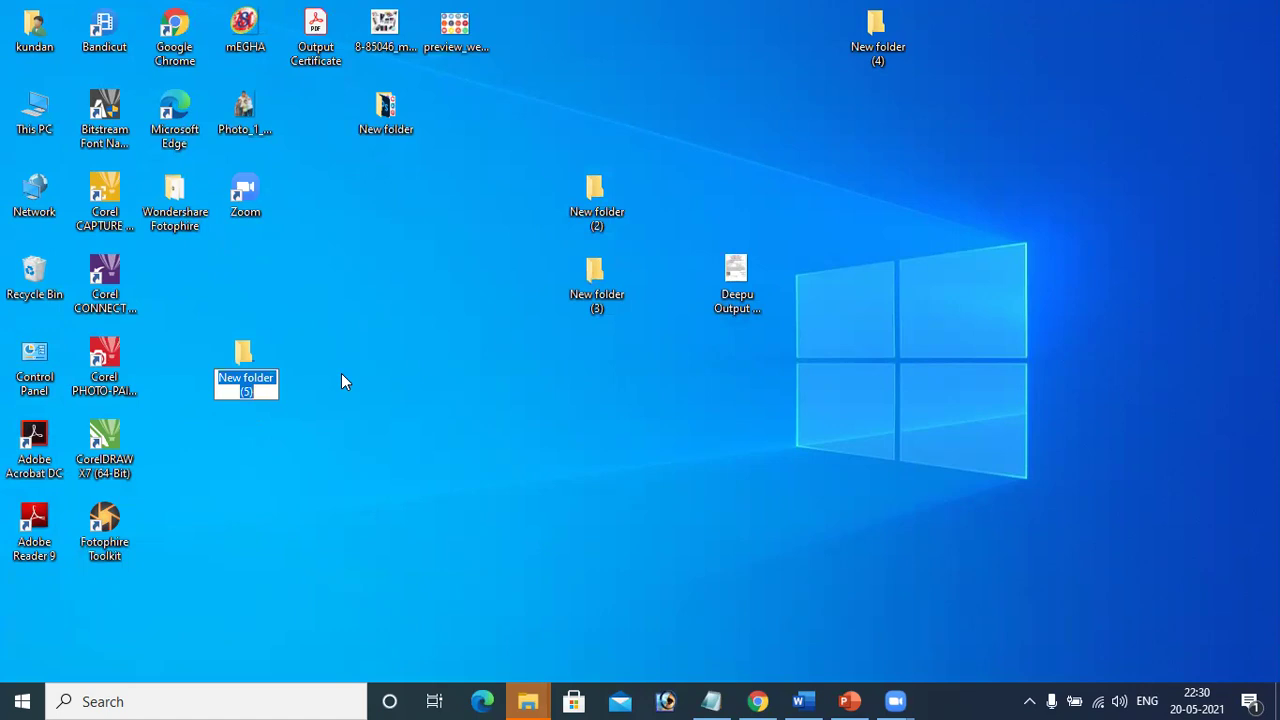
# Step: Open the SONY_64GR (G:) drive from This PC, create a folder there with its default name, and minimize the window
pyautogui.doubleClick(40, 117)
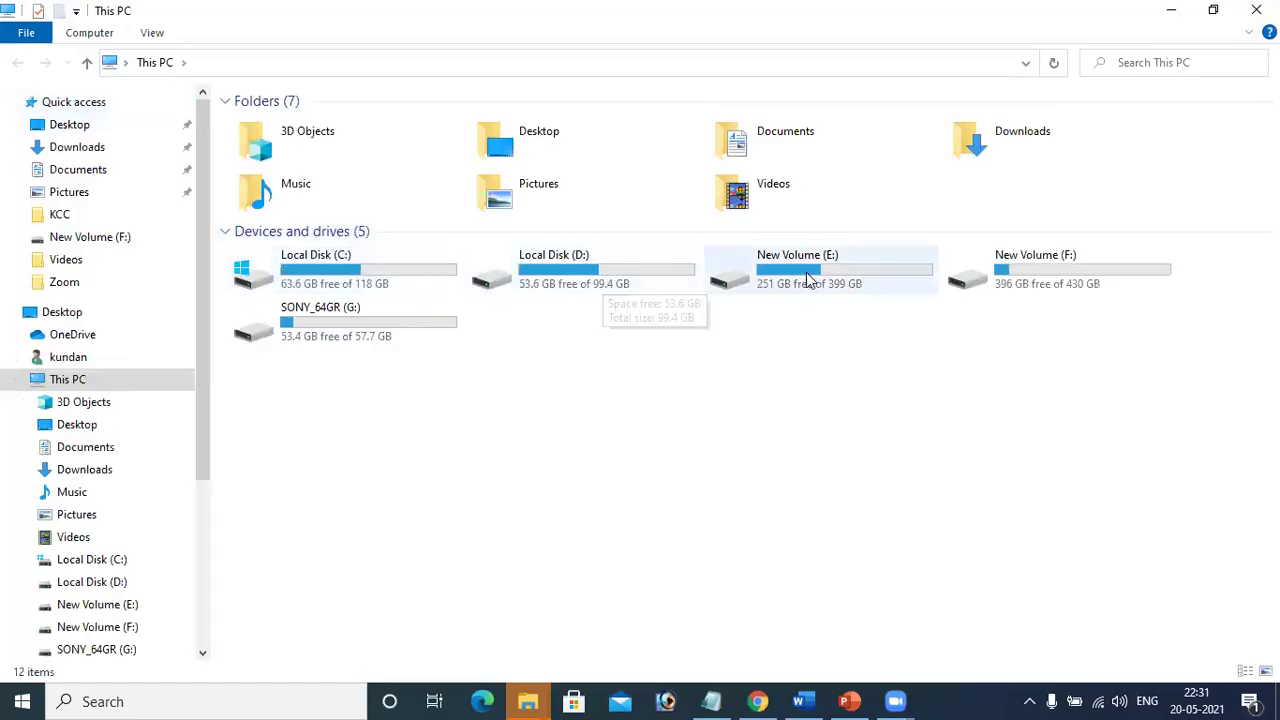
pyautogui.click(418, 326)
pyautogui.doubleClick(416, 321)
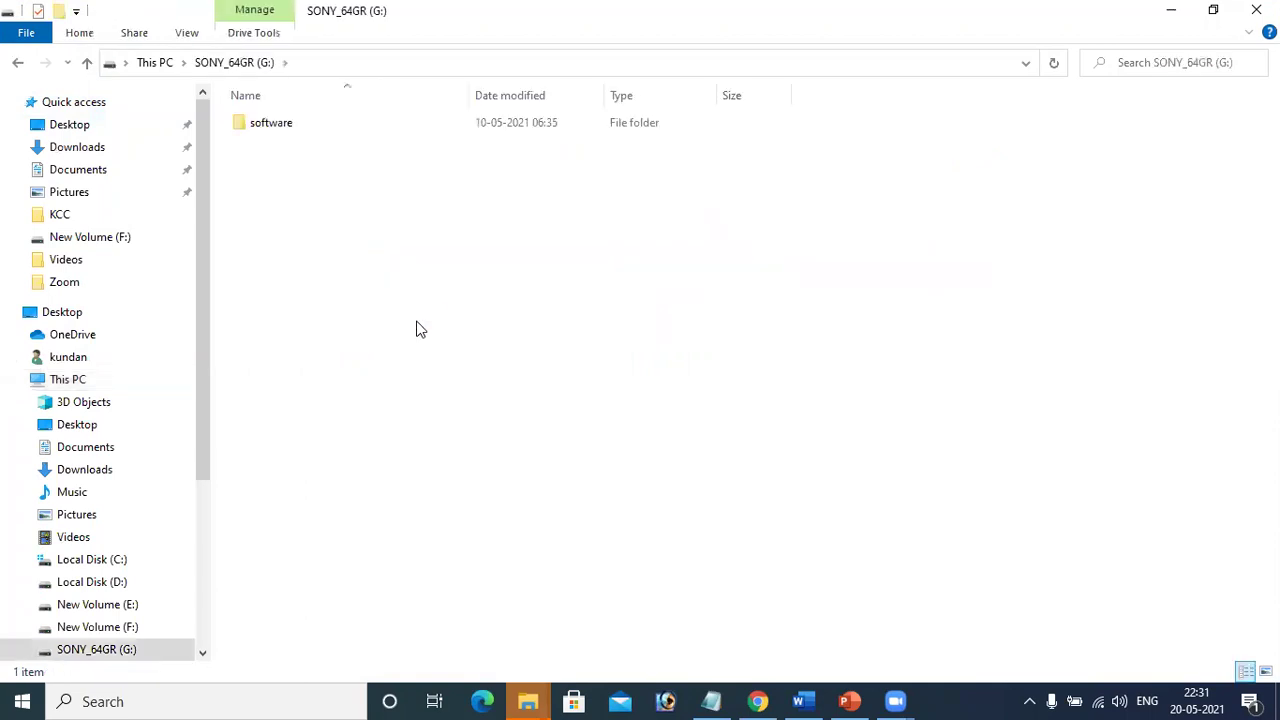
pyautogui.click(62, 15)
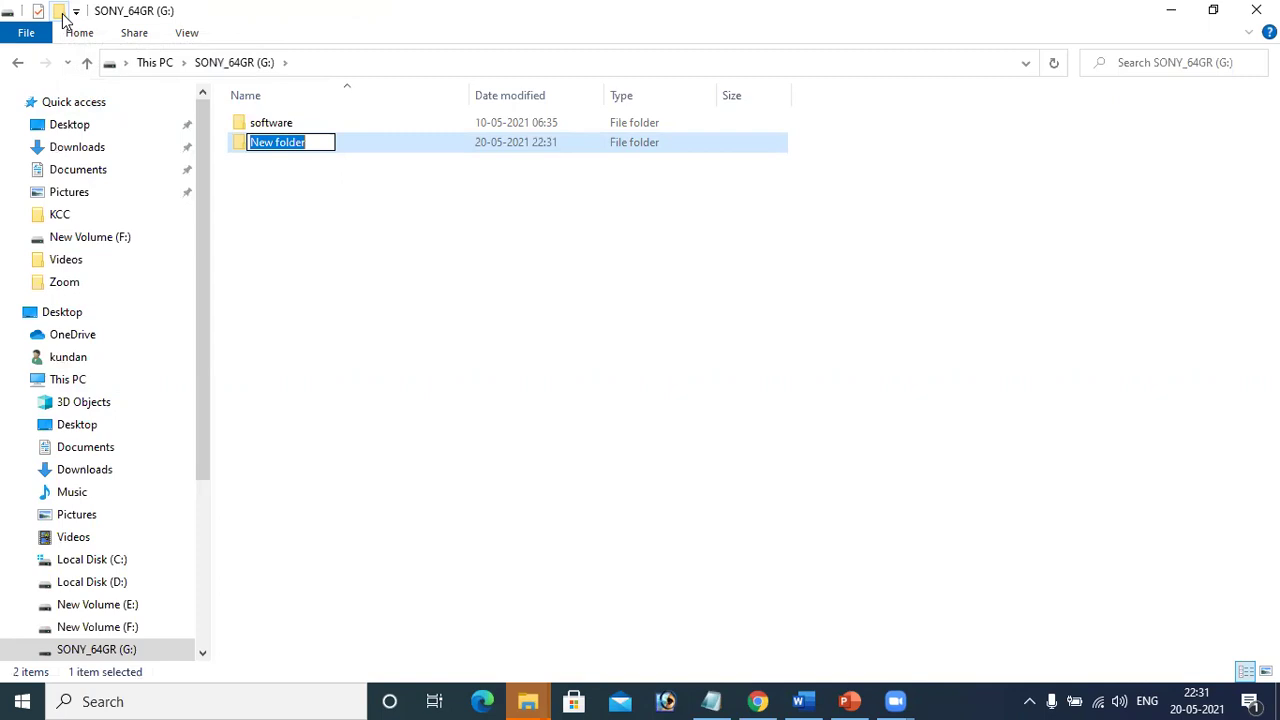
pyautogui.click(447, 347)
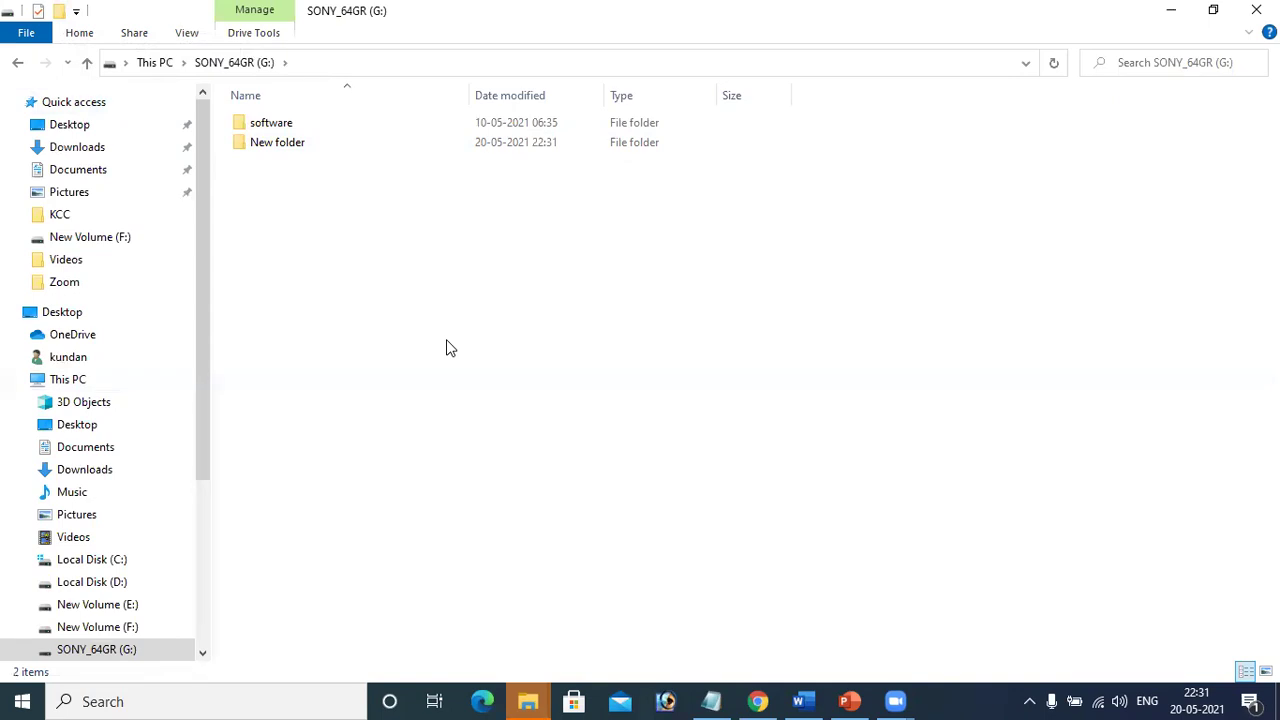
pyautogui.click(1168, 14)
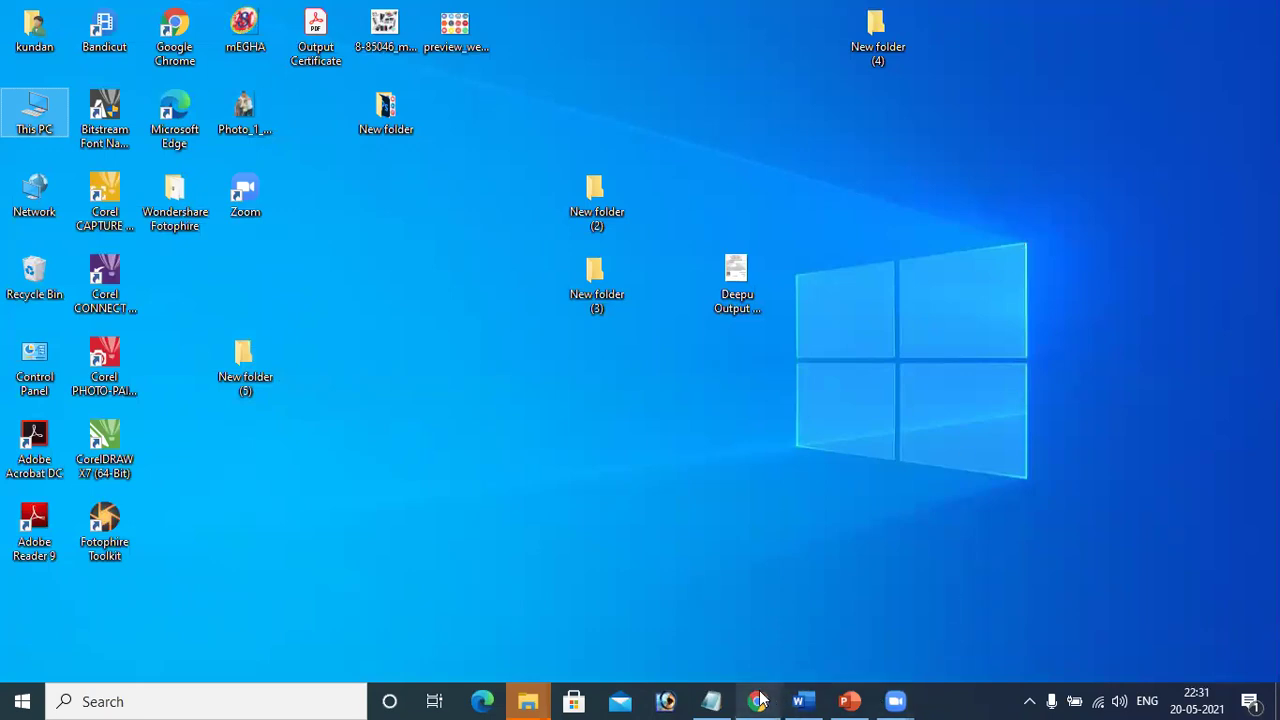
# Step: Switch to the PowerPoint presentation, display slide 2, and browse the installed apps in the Start menu
pyautogui.click(850, 700)
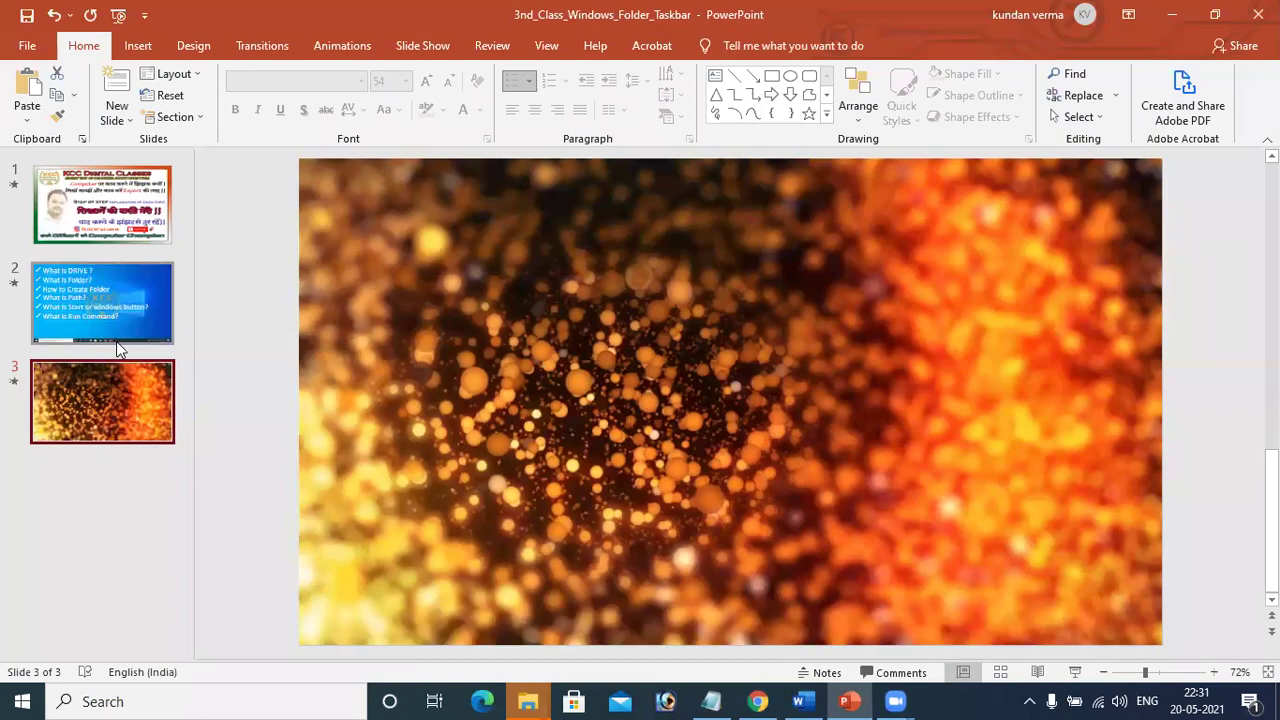
pyautogui.click(116, 341)
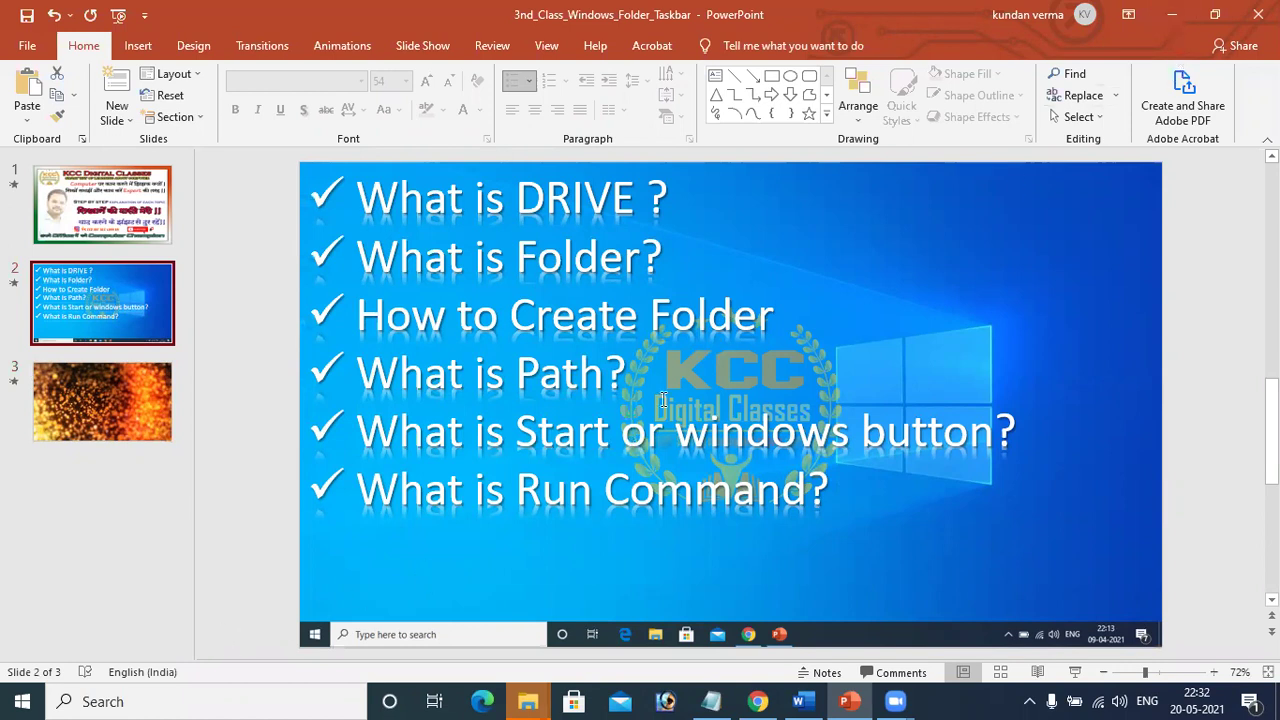
pyautogui.click(17, 700)
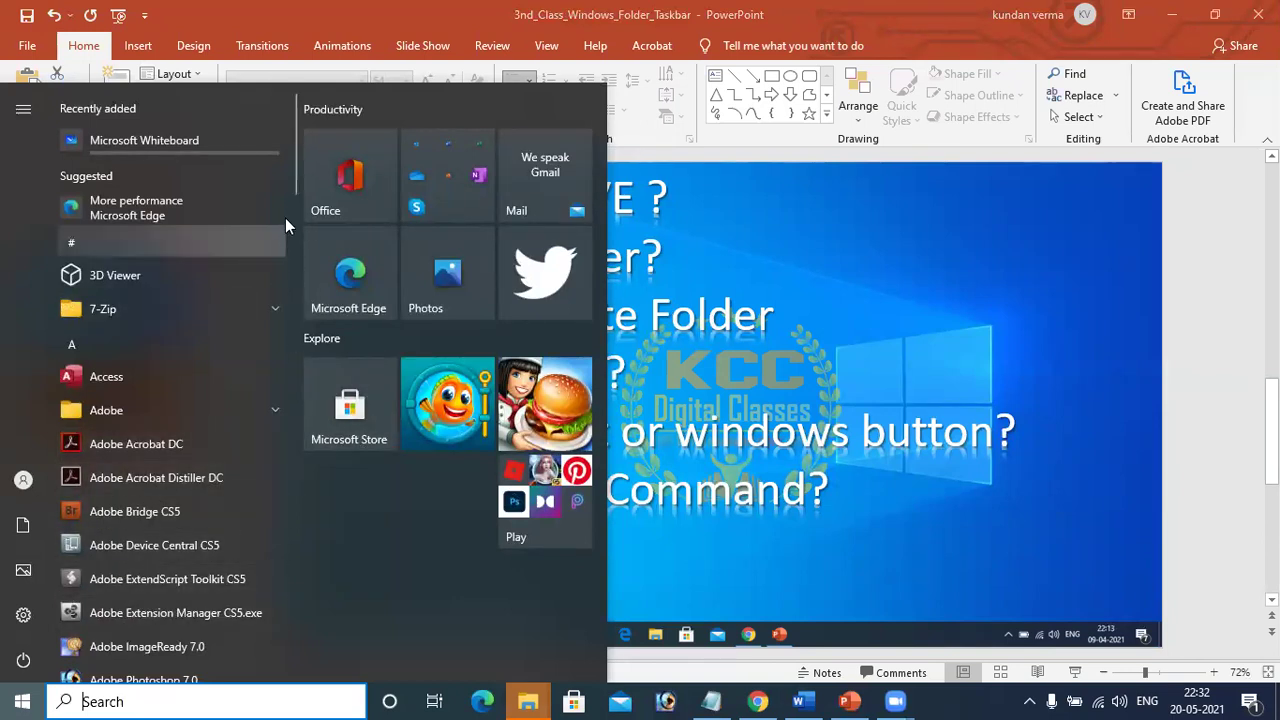
pyautogui.moveTo(294, 190); pyautogui.dragTo(304, 430)
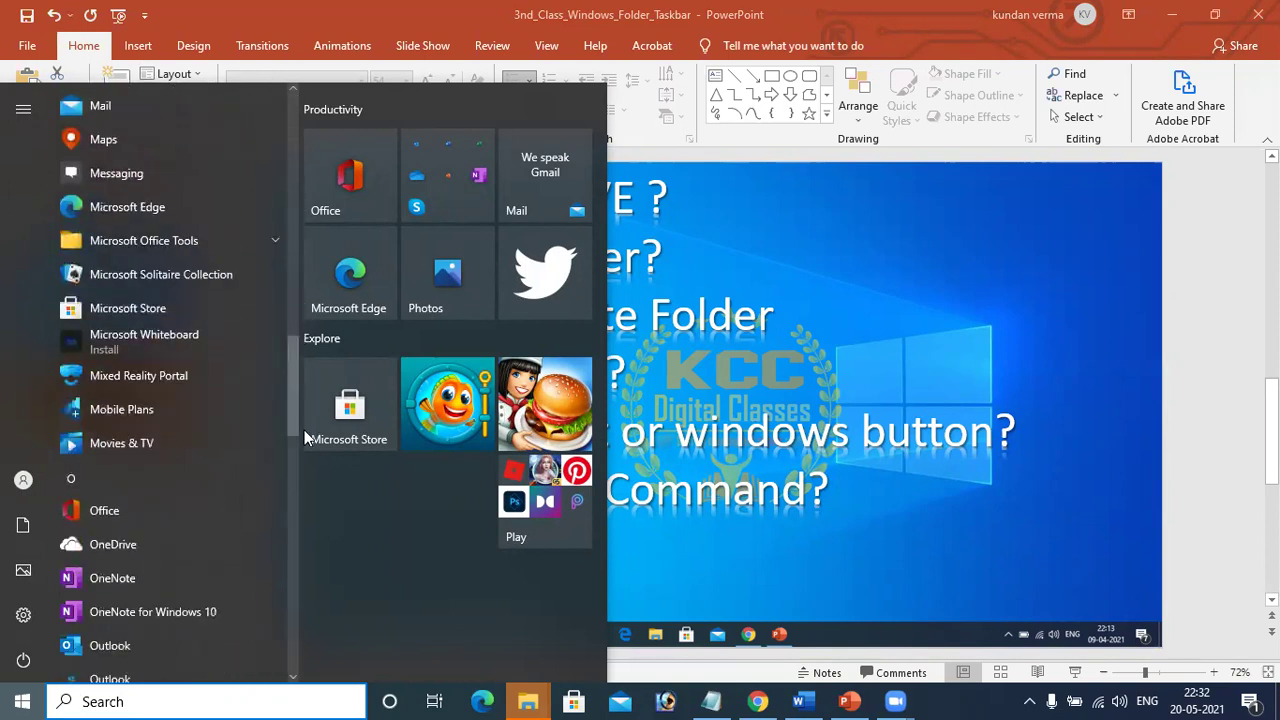
# Step: Search Windows for notepad, open the Notepad app, and minimize its empty window
pyautogui.click(138, 701)
pyautogui.write('note')
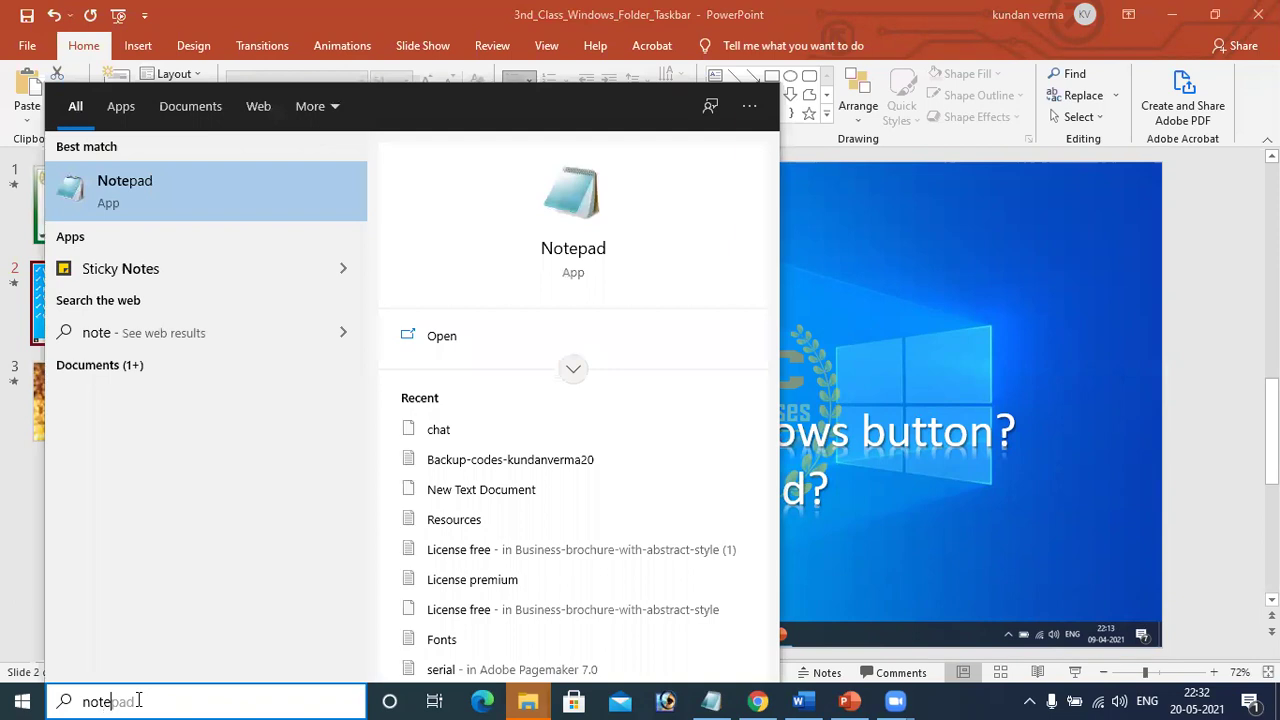
pyautogui.write('pad')
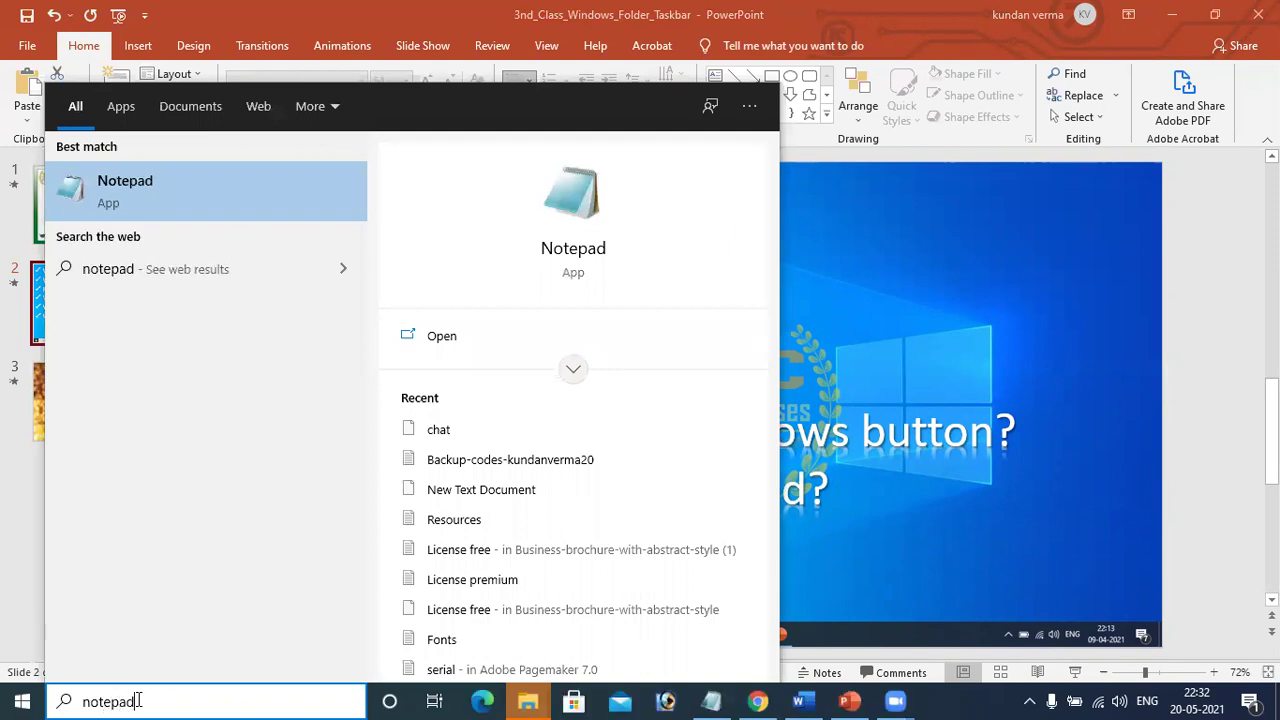
pyautogui.press('Return')
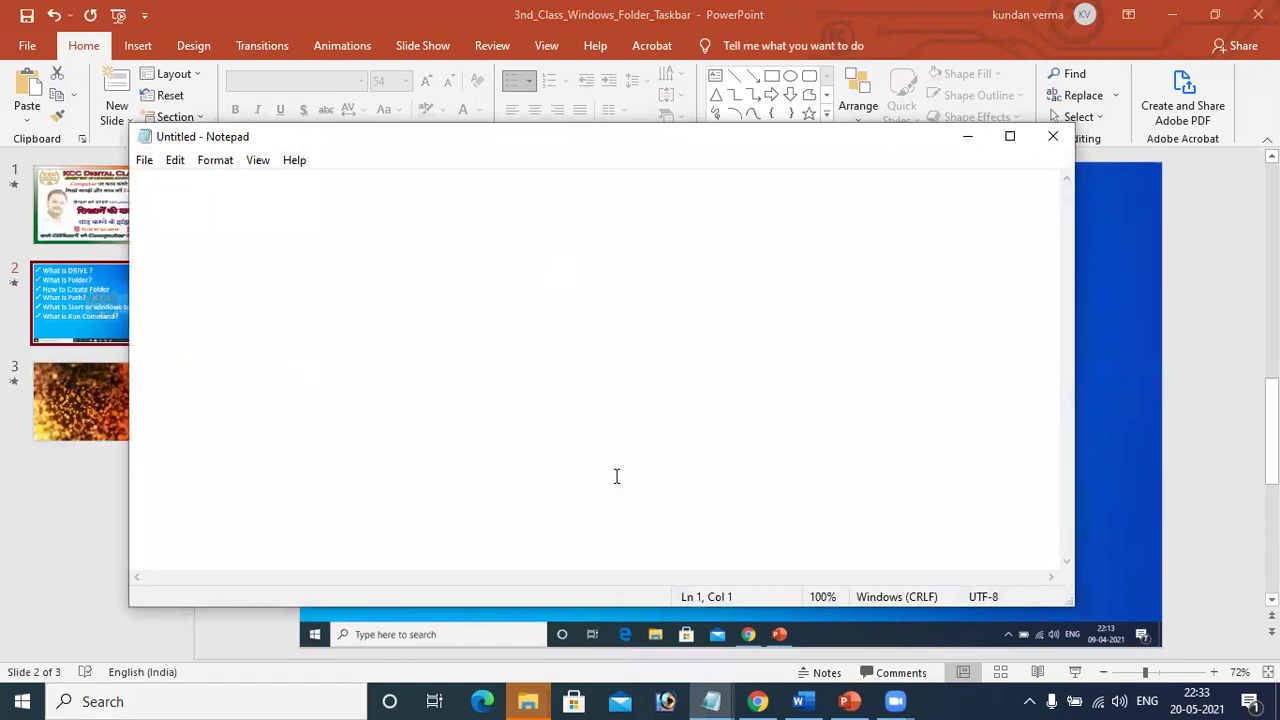
pyautogui.click(967, 137)
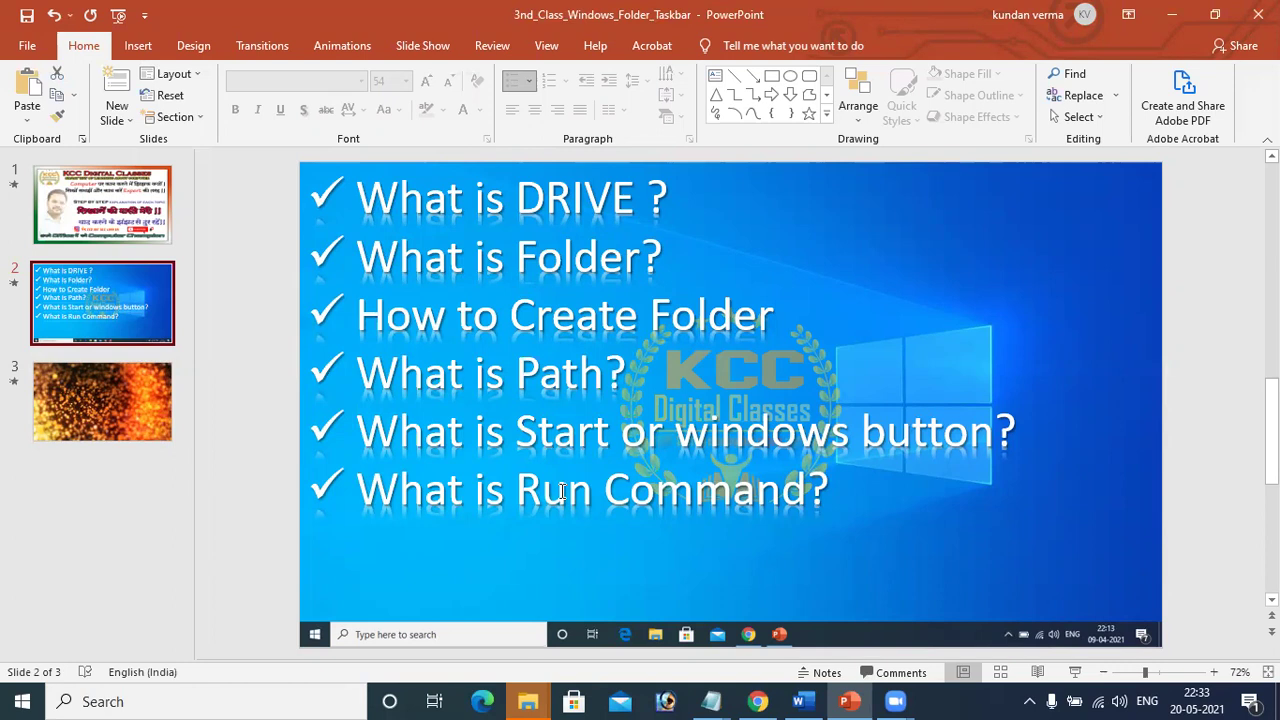
# Step: Launch a new Notepad window through the Run dialog with the command notepad
pyautogui.press('super+r')
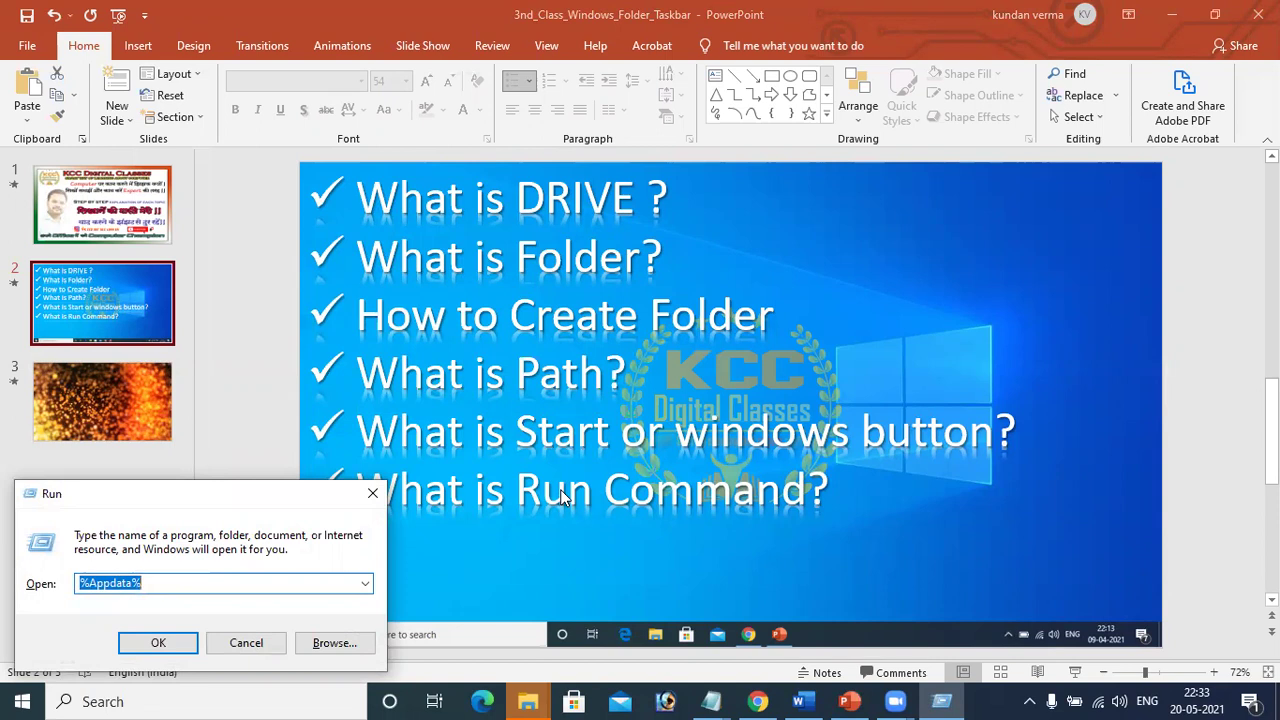
pyautogui.write('no')
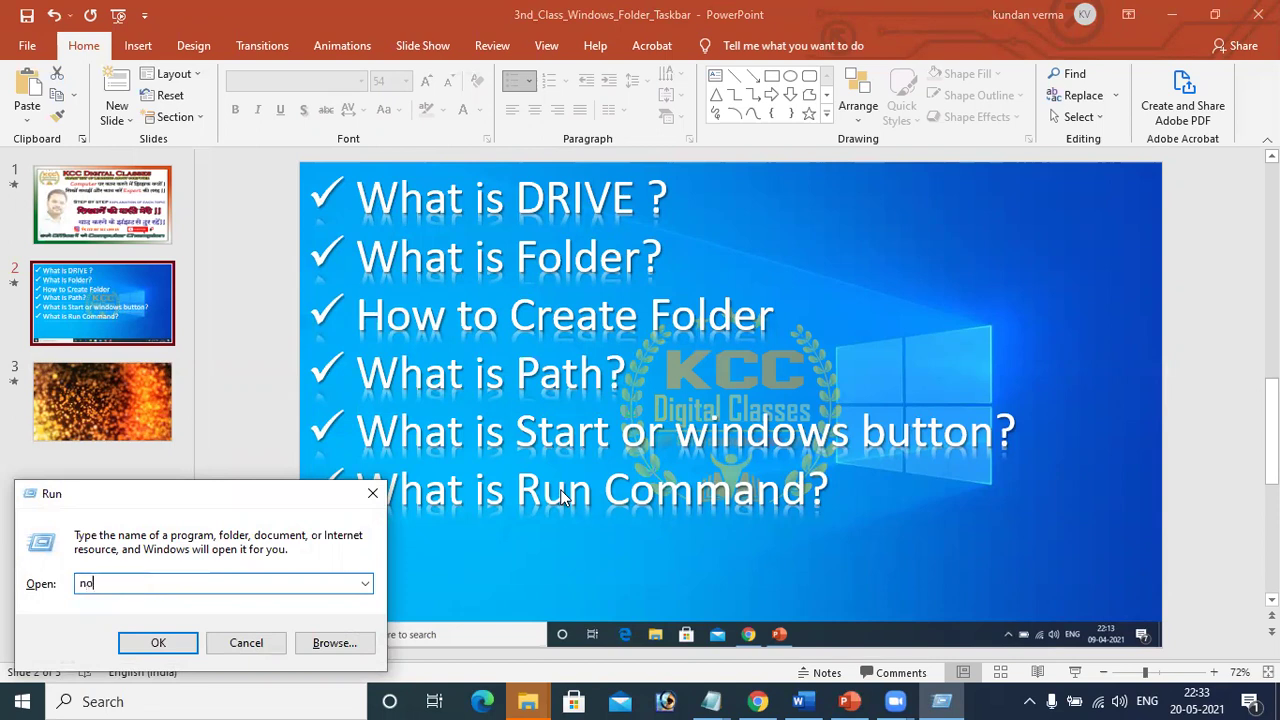
pyautogui.write('tepad')
pyautogui.press('Return')
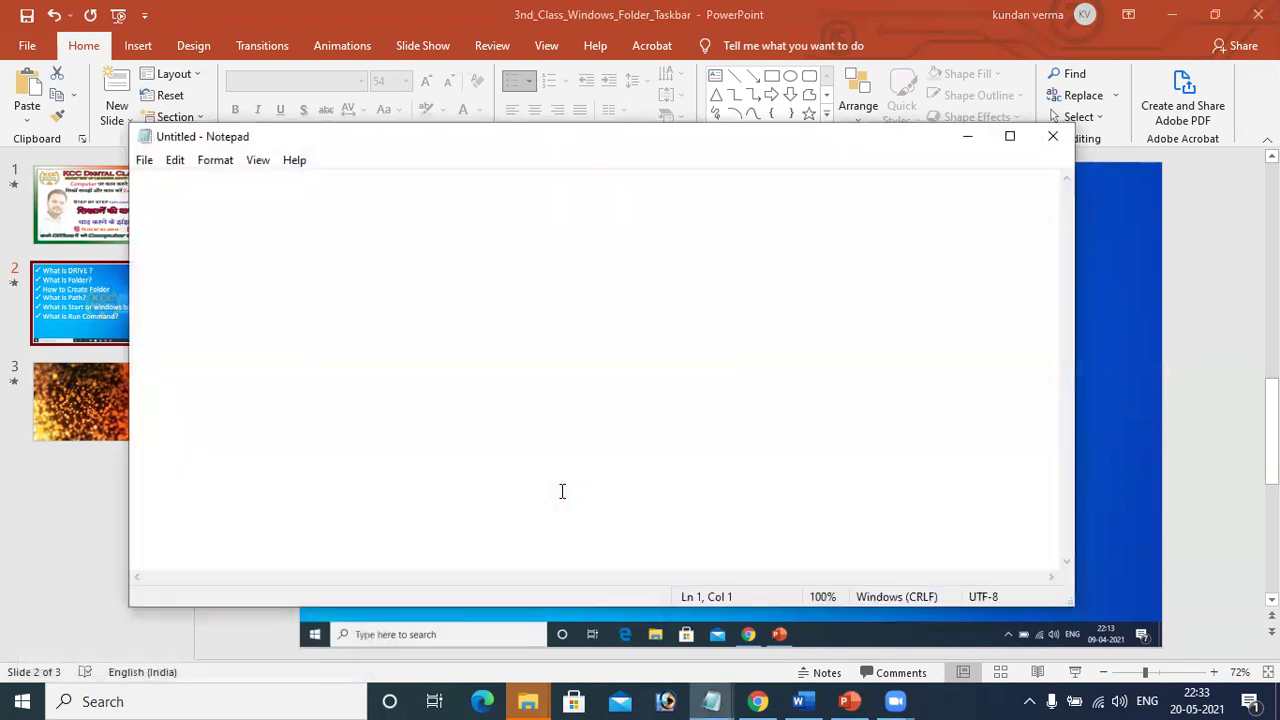
# Step: Copy the path E:\BIRTHDAY\morning from the Notepad notes, open that folder through the Run dialog, and minimize its window
pyautogui.click(714, 701)
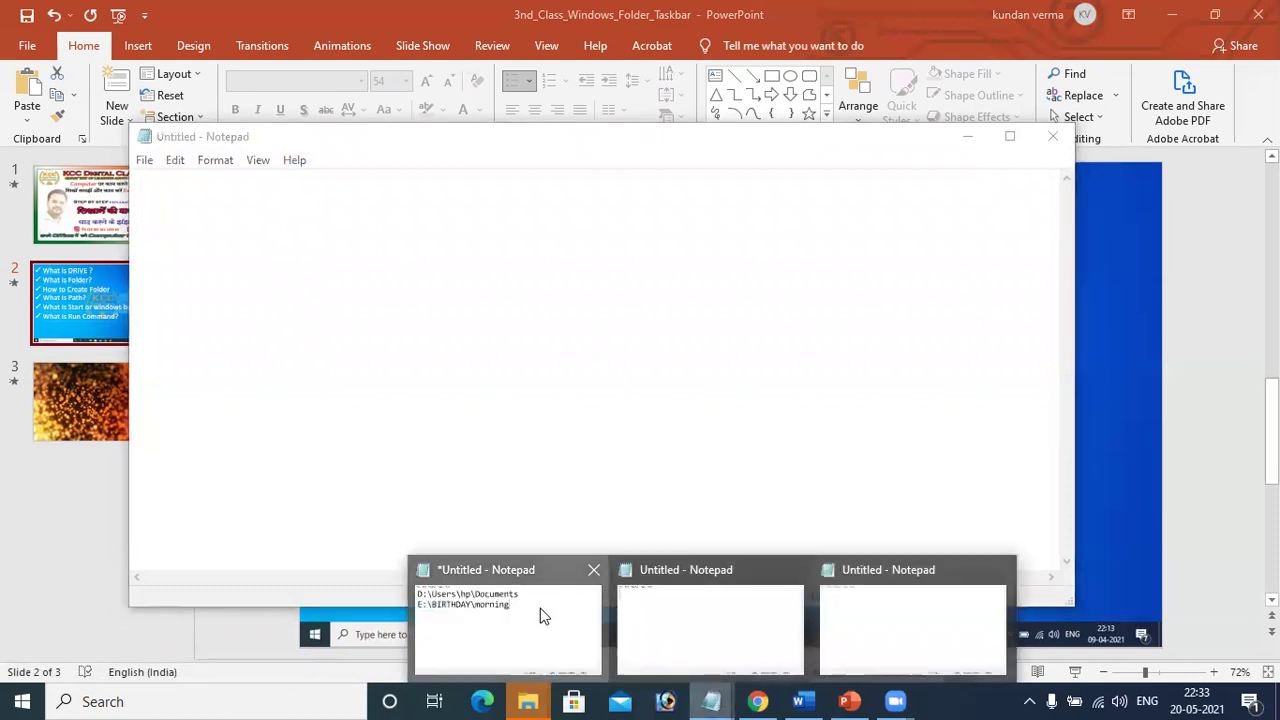
pyautogui.click(540, 606)
pyautogui.moveTo(637, 251); pyautogui.dragTo(147, 265)
pyautogui.hotkey('ctrl', 'c')
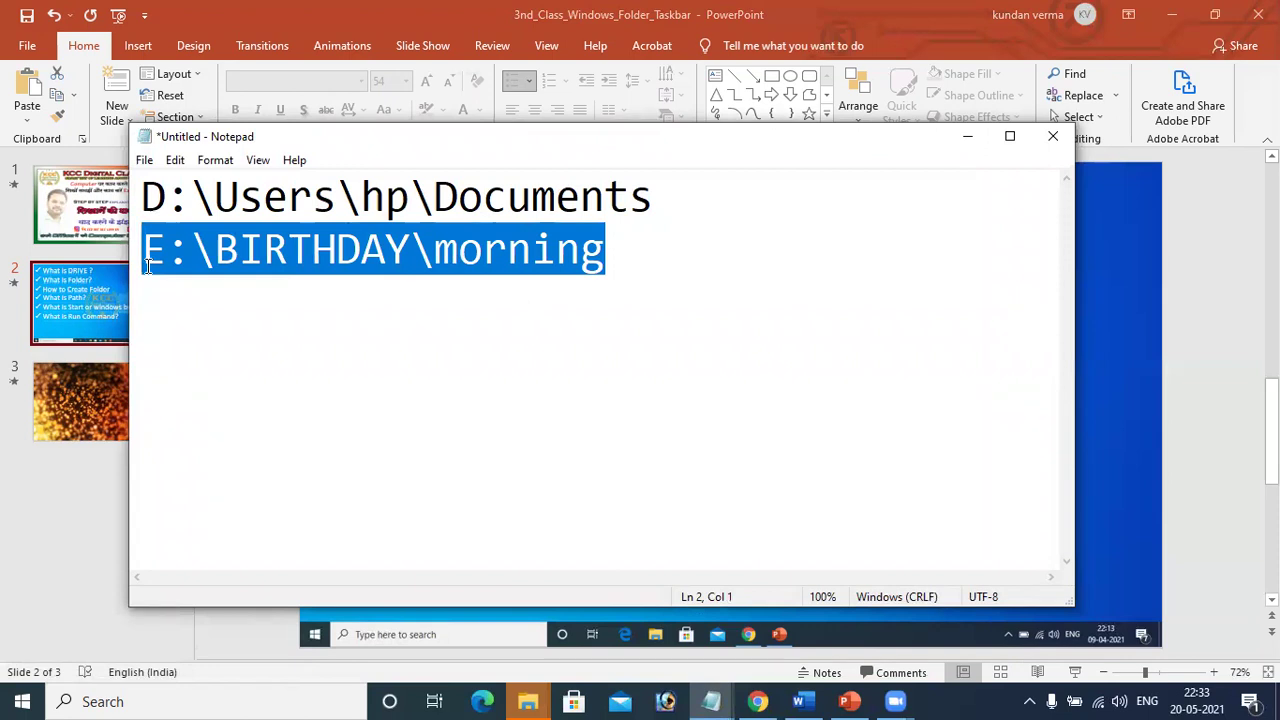
pyautogui.press('super+r')
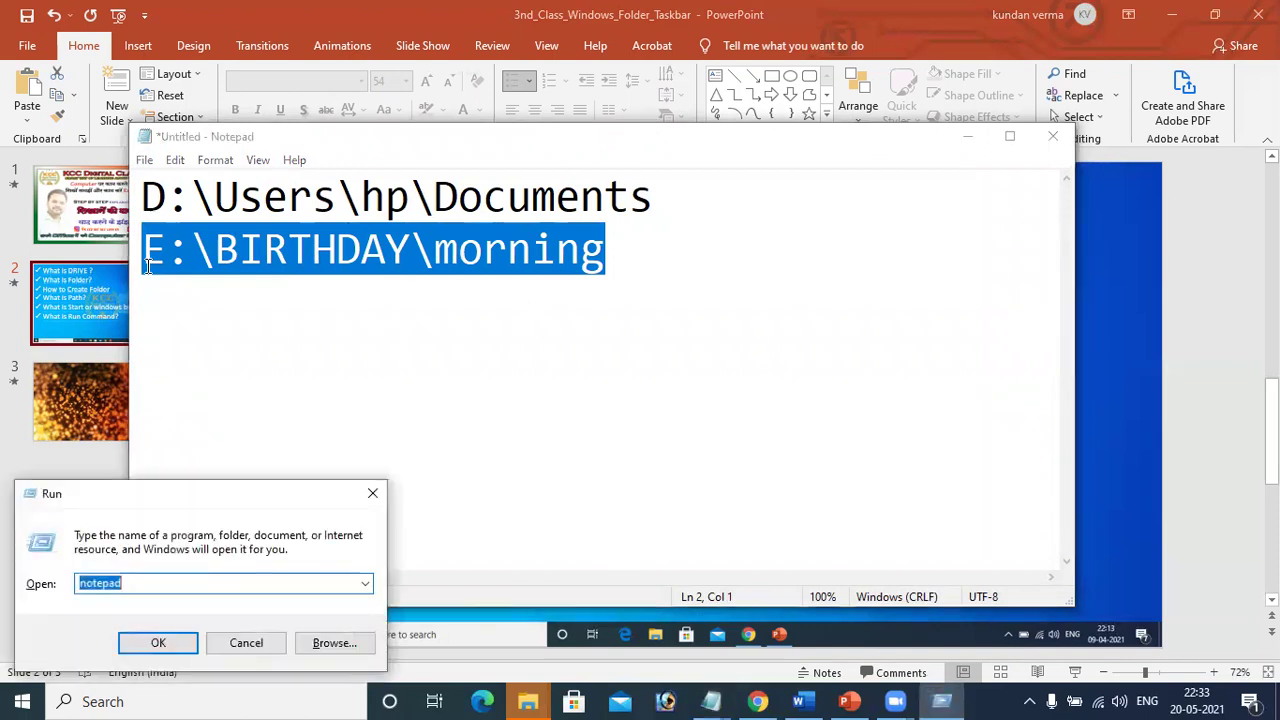
pyautogui.hotkey('ctrl', 'v')
pyautogui.press('Return')
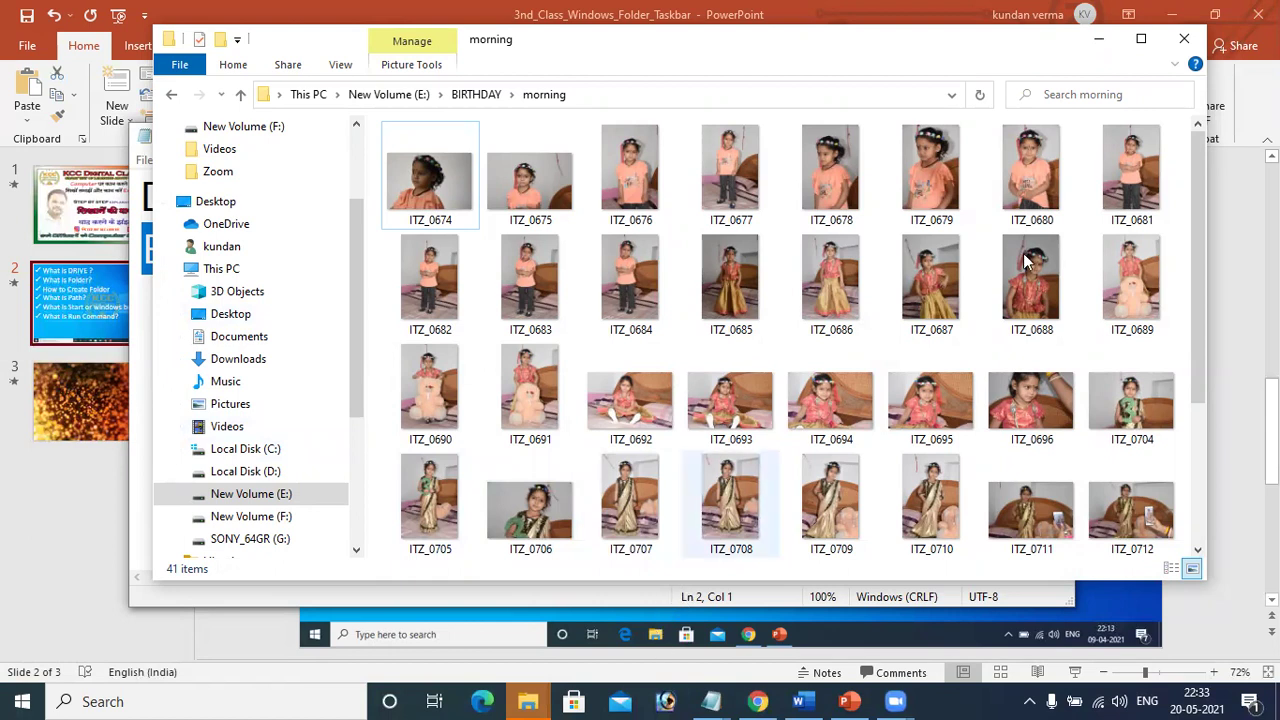
pyautogui.click(1098, 40)
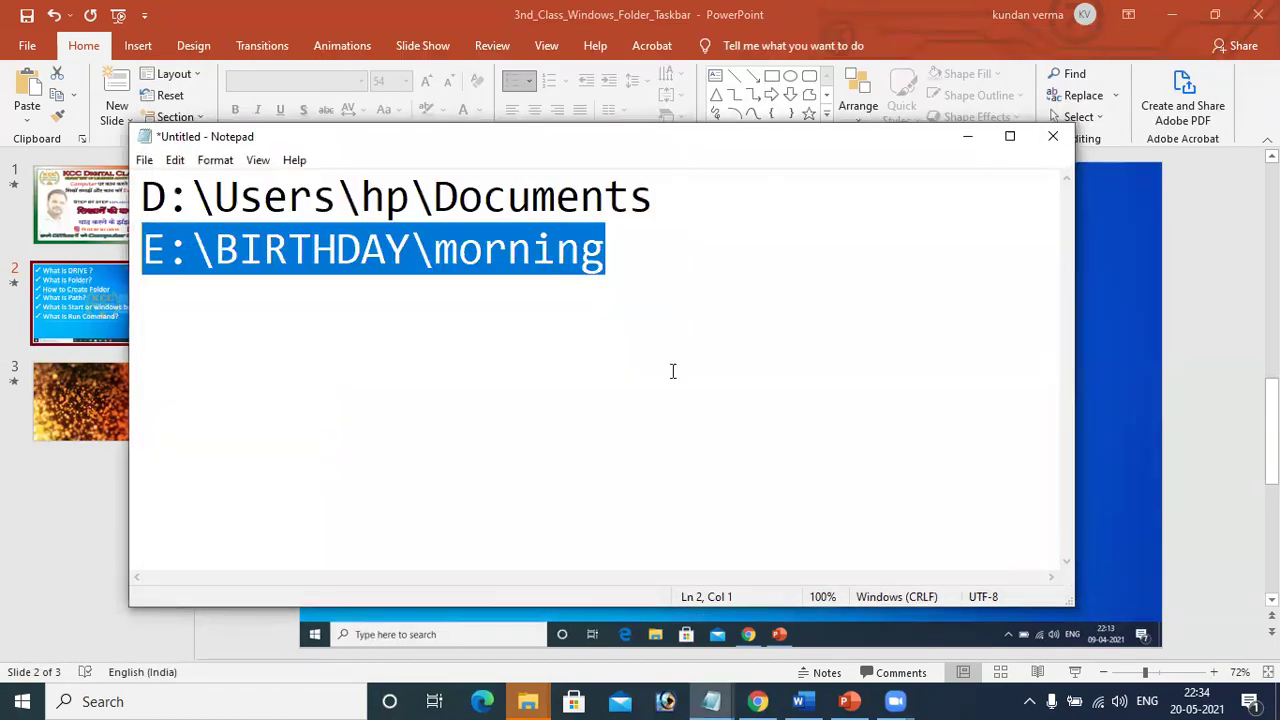
# Step: Open the temporary files folder through the Run dialog with the command %temp%
pyautogui.moveTo(895, 701)
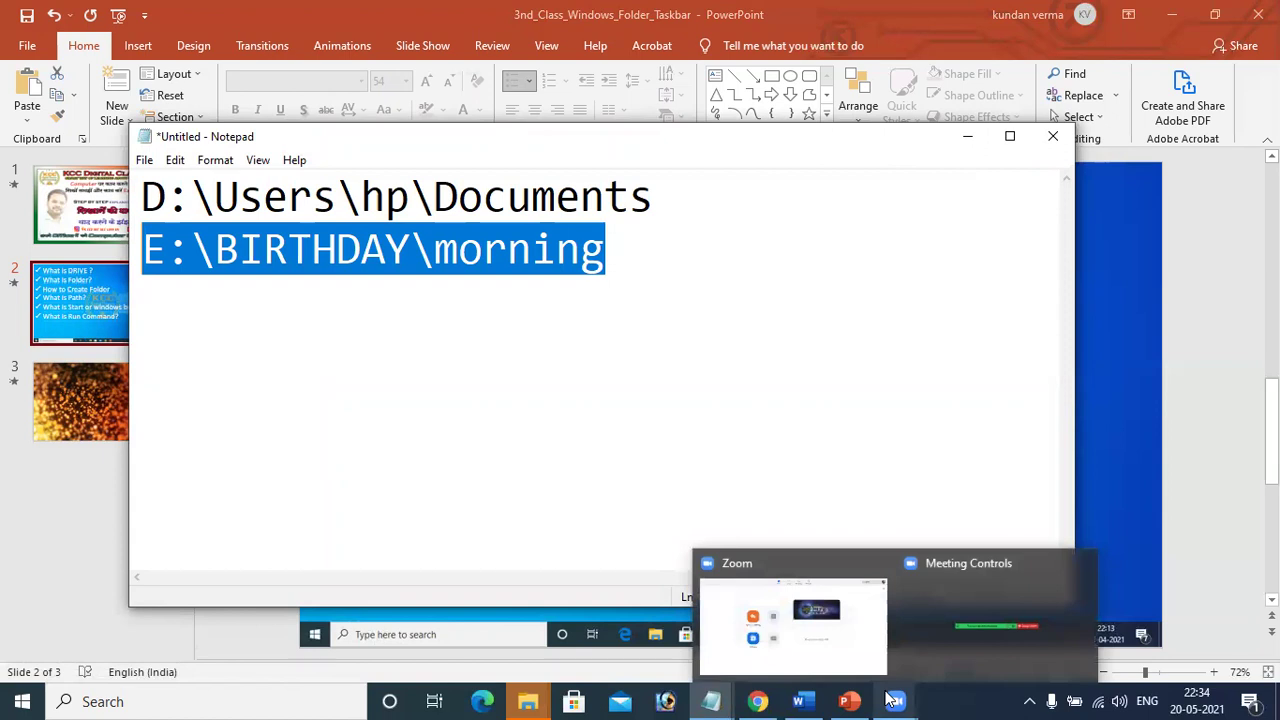
pyautogui.click(711, 699)
pyautogui.press('super+r')
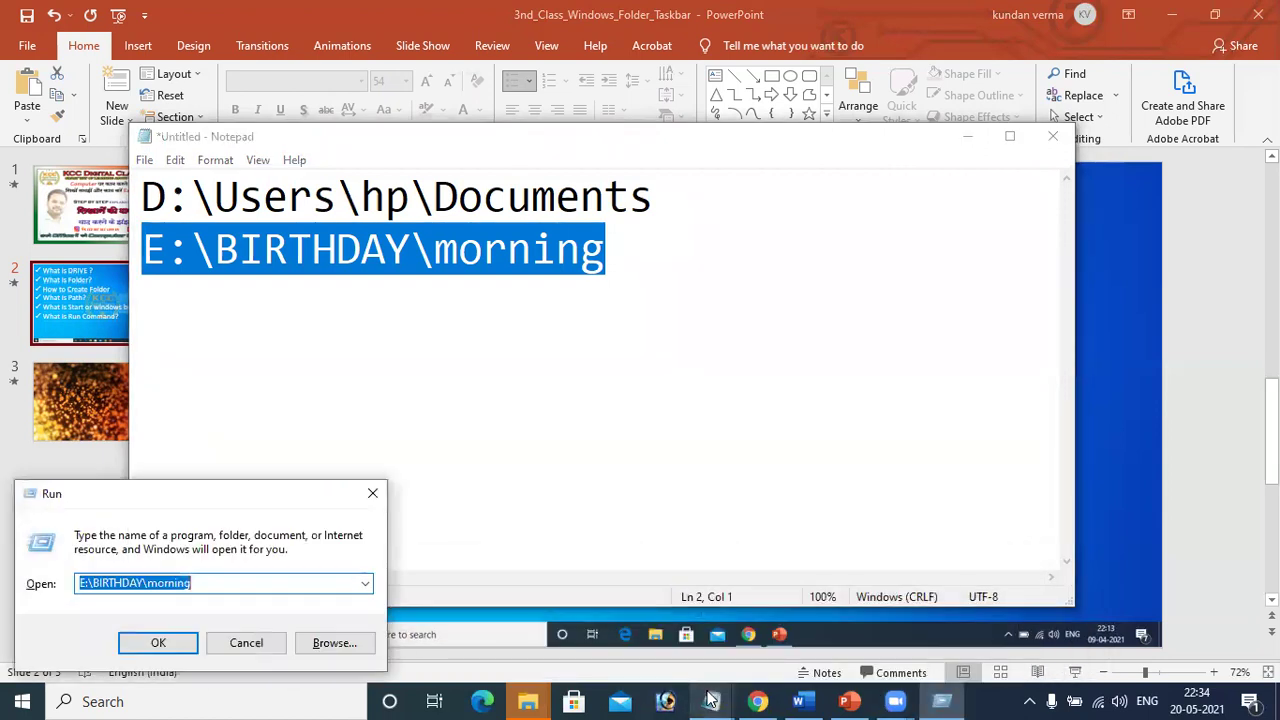
pyautogui.write('%te')
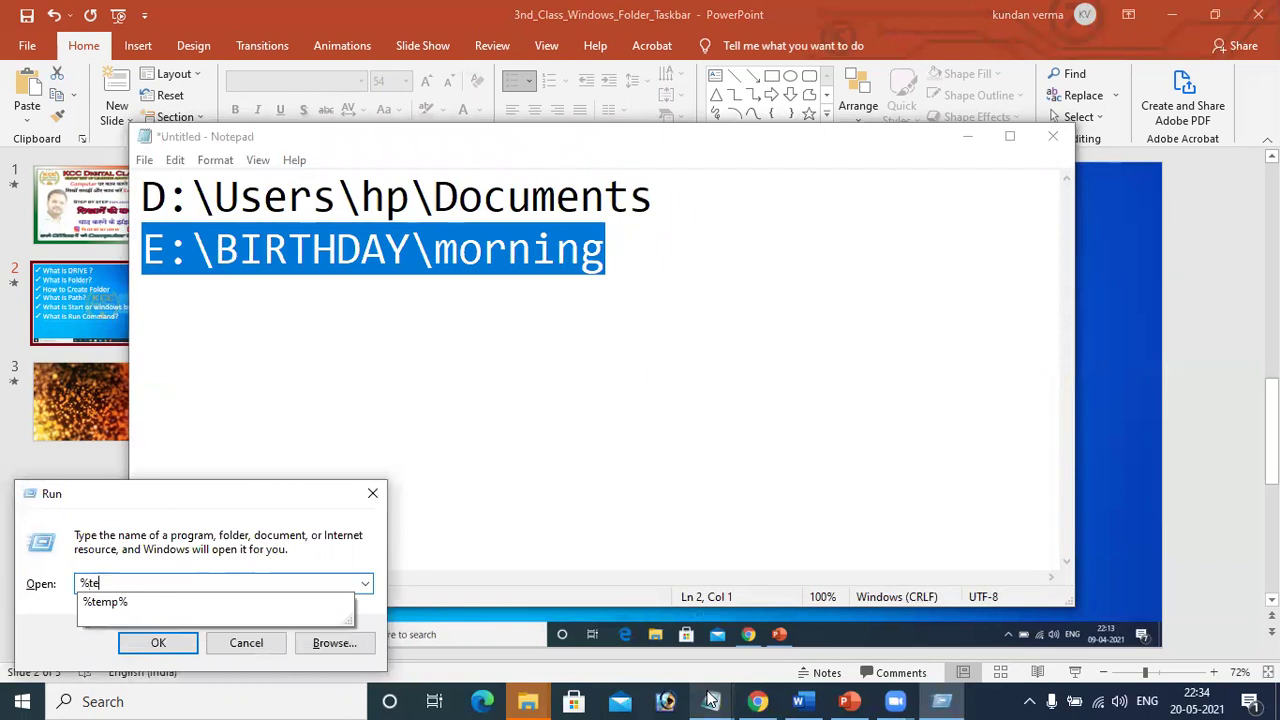
pyautogui.write('mp%')
pyautogui.press('Return')
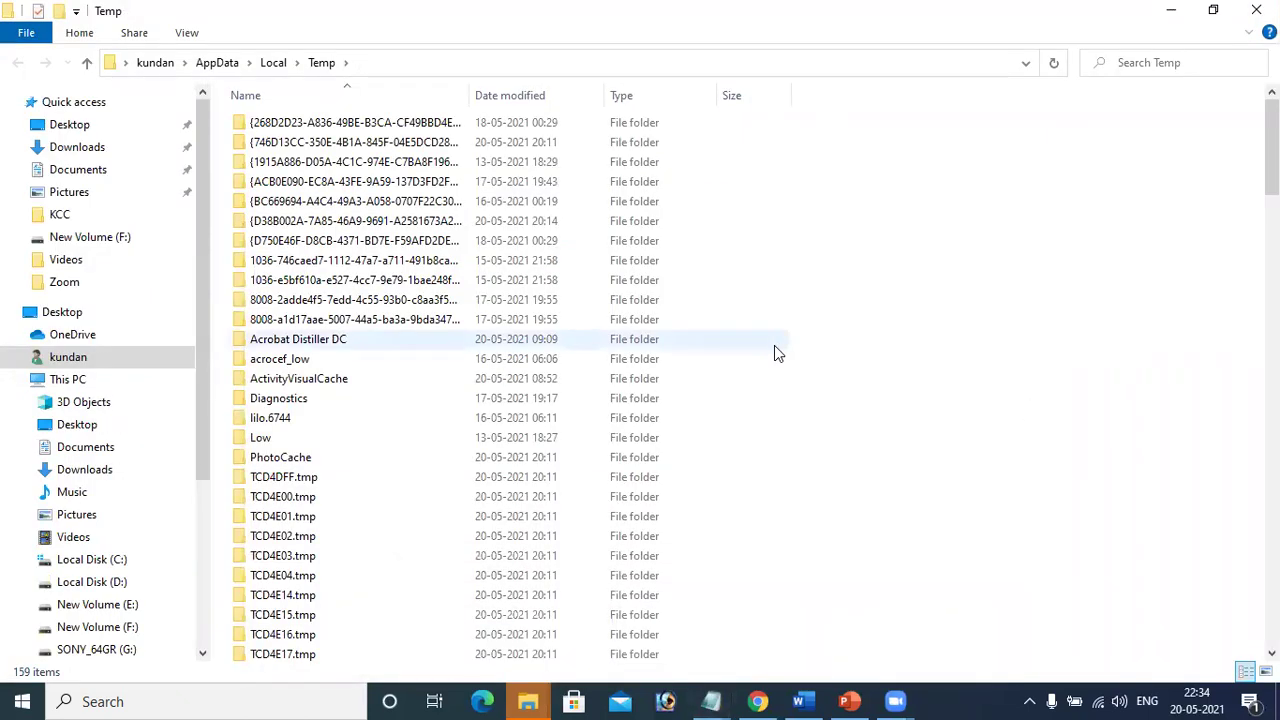
# Step: Permanently delete everything in the Temp folder, skipping all files in use, and switch back to the PowerPoint presentation
pyautogui.hotkey('ctrl', 'a')
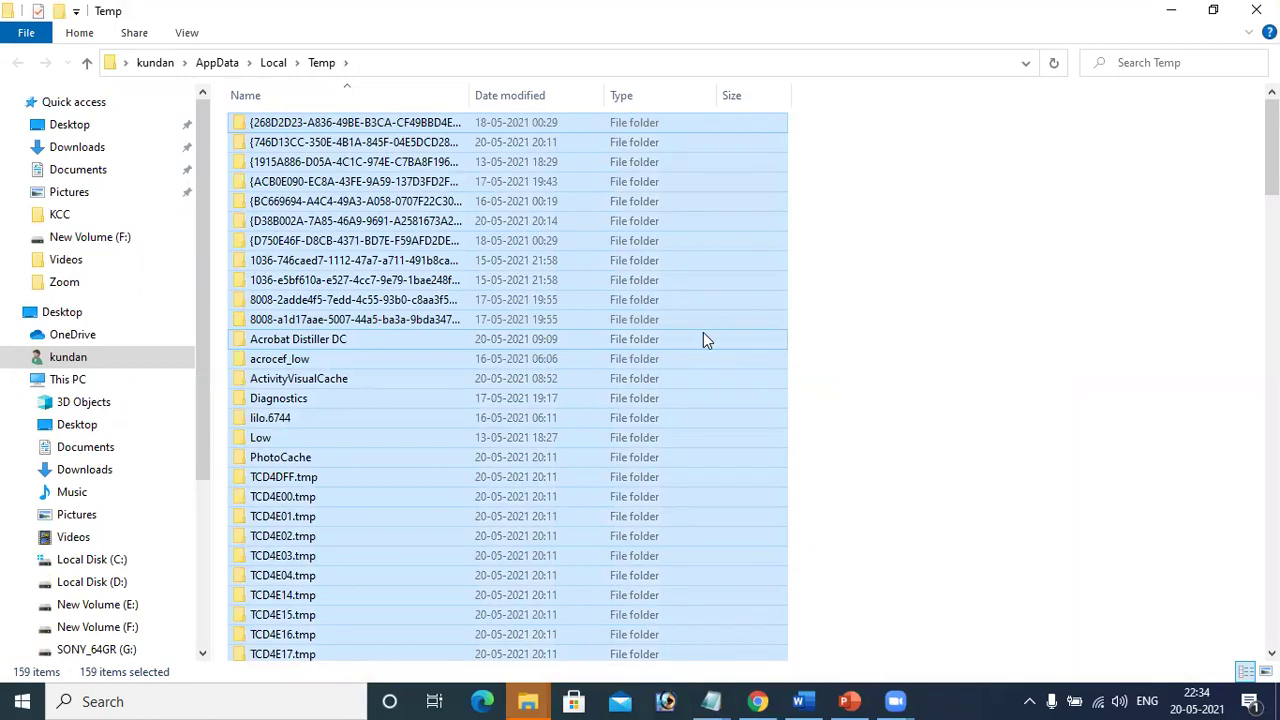
pyautogui.hotkey('shift', 'Delete')
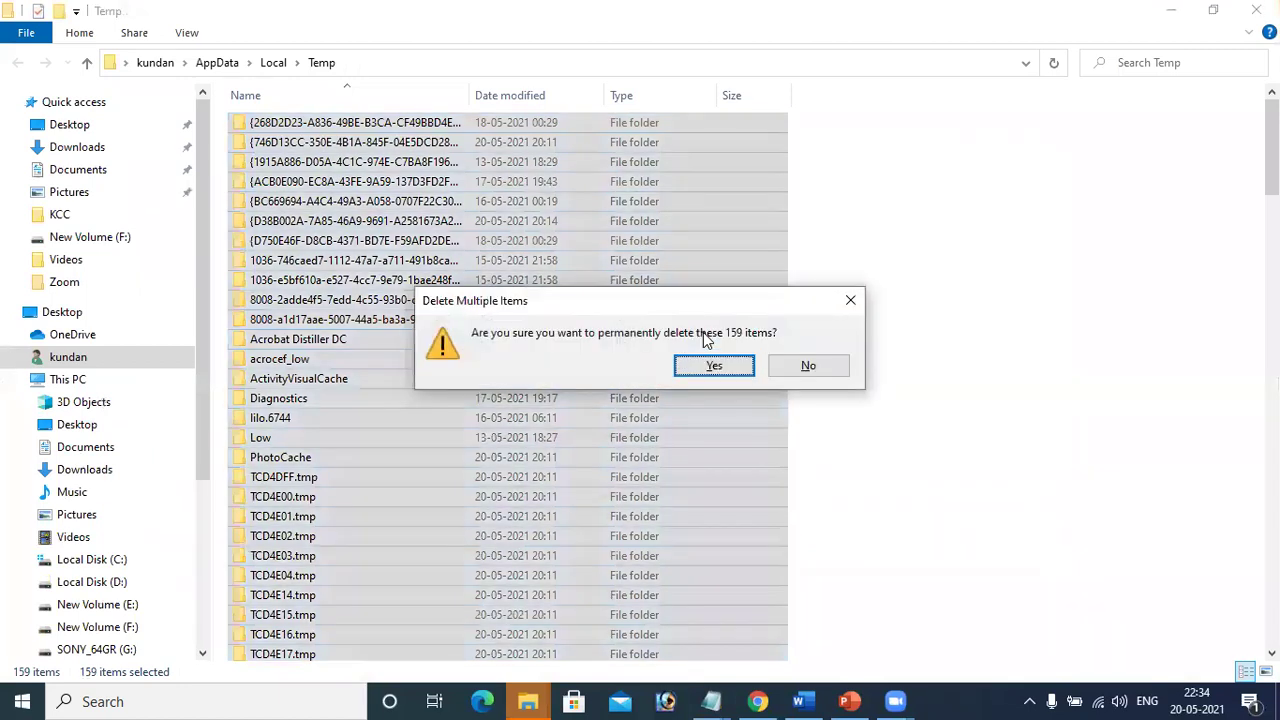
pyautogui.click(712, 366)
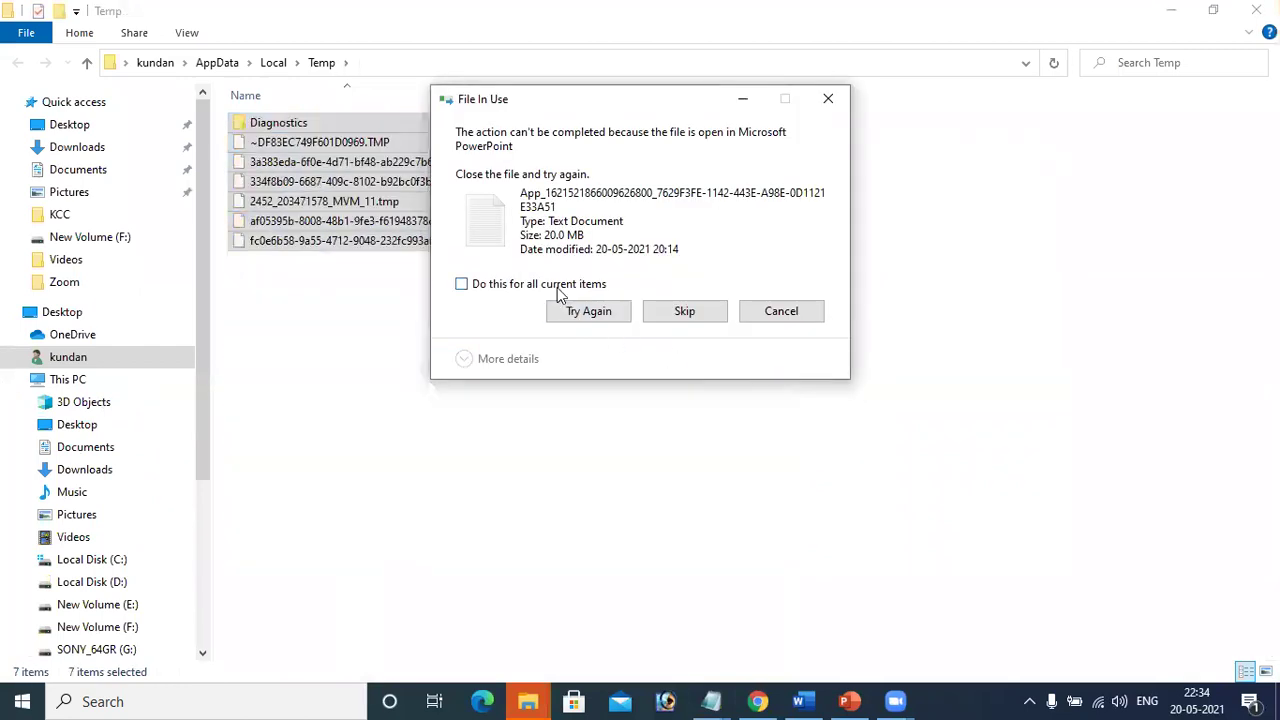
pyautogui.click(557, 286)
pyautogui.click(685, 311)
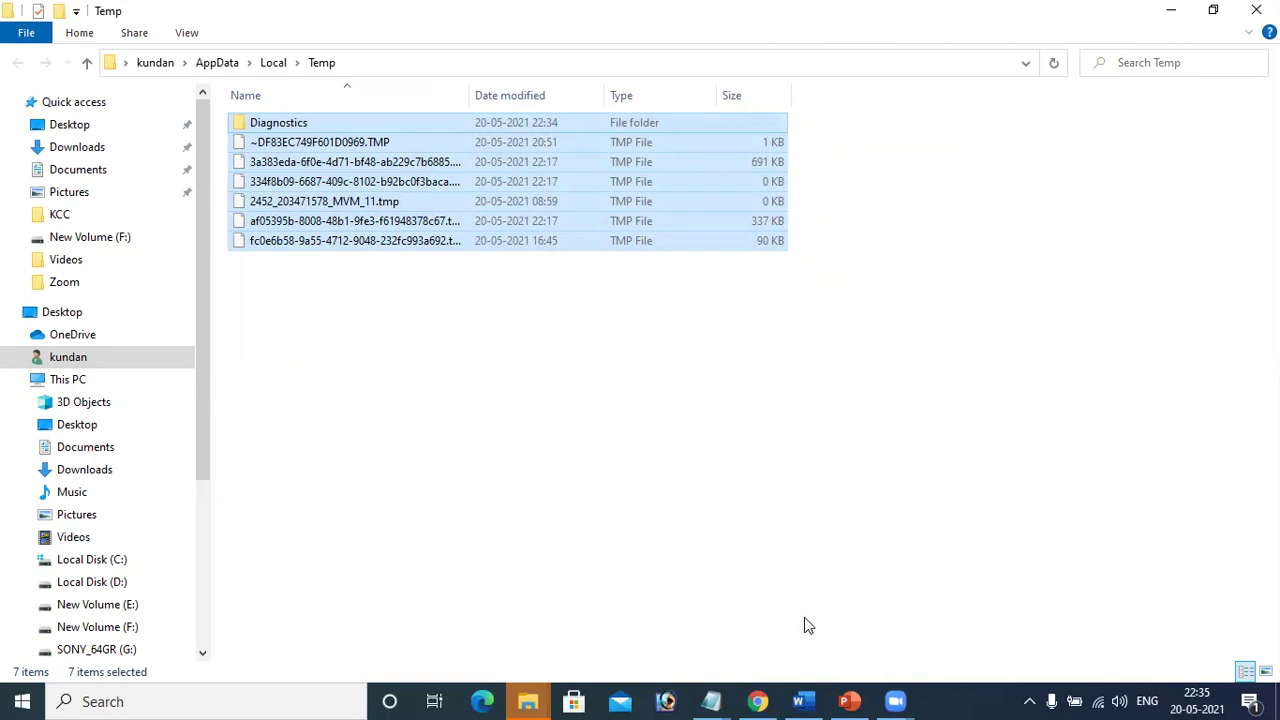
pyautogui.click(849, 701)
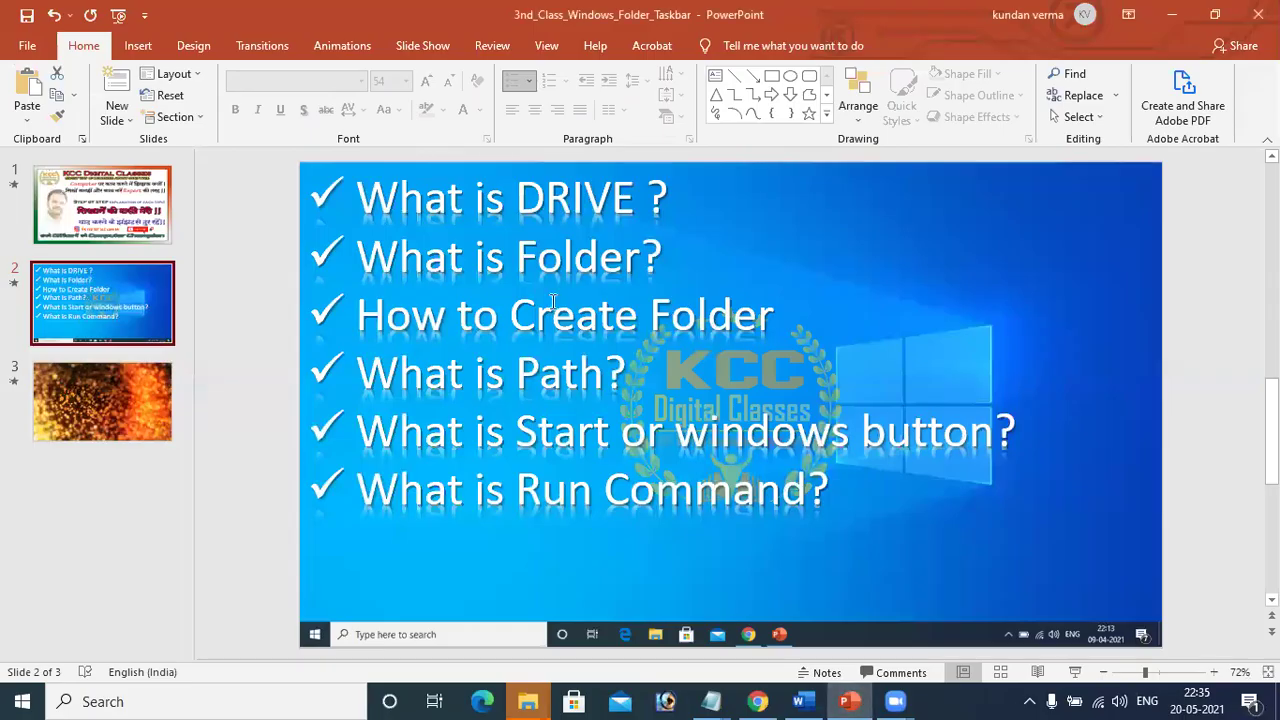